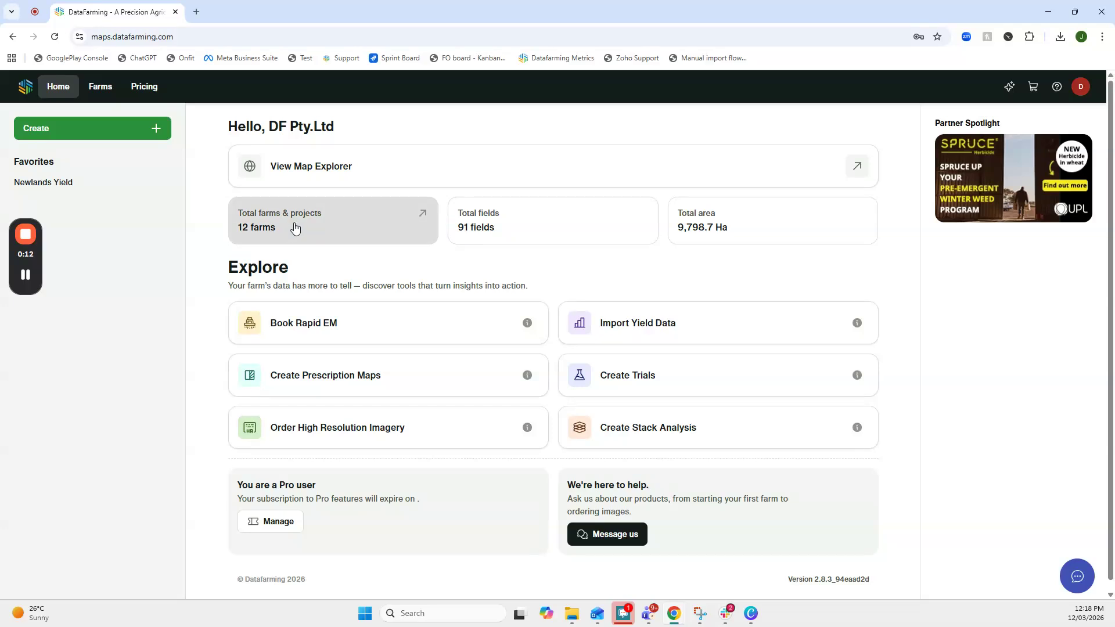
- Open DF Demo Farm from the farms and projects list and select field Z1 on the map
click(294, 227)
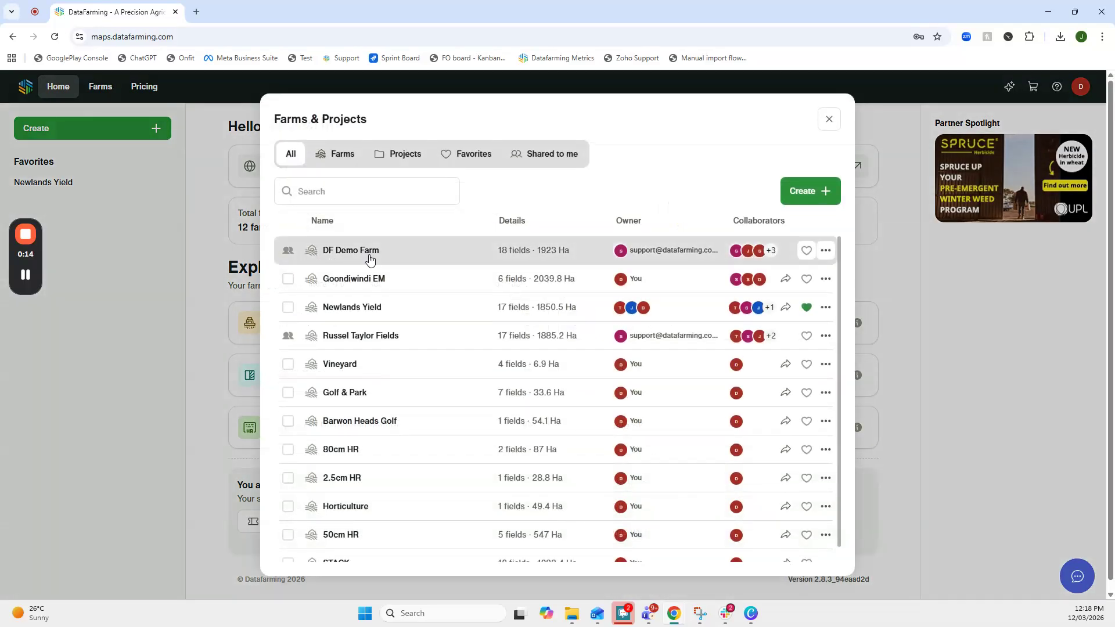
click(367, 254)
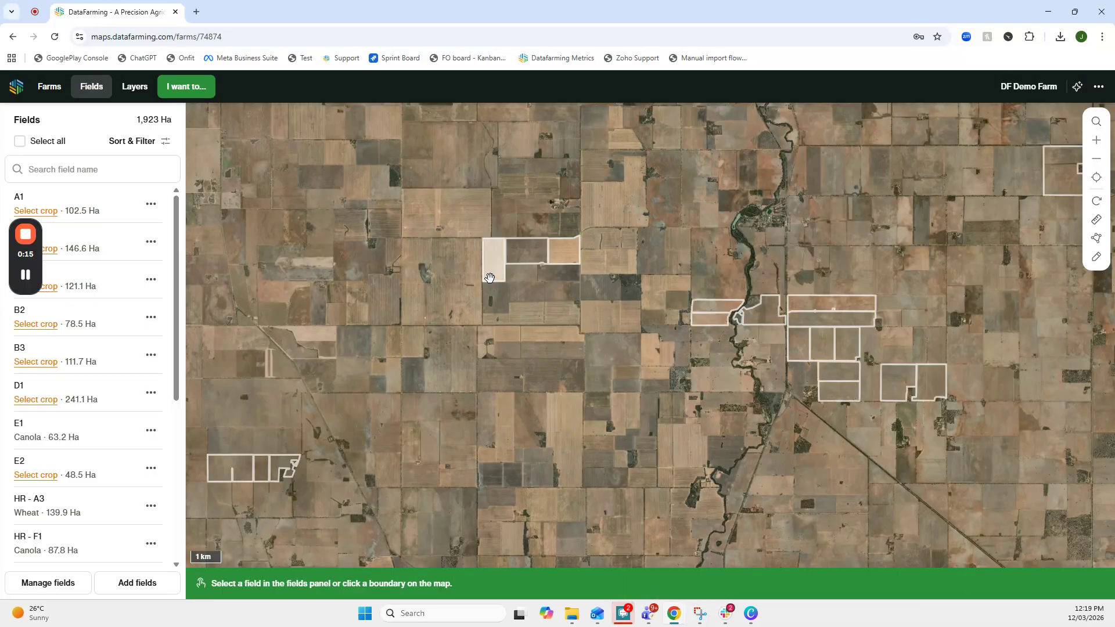
click(492, 260)
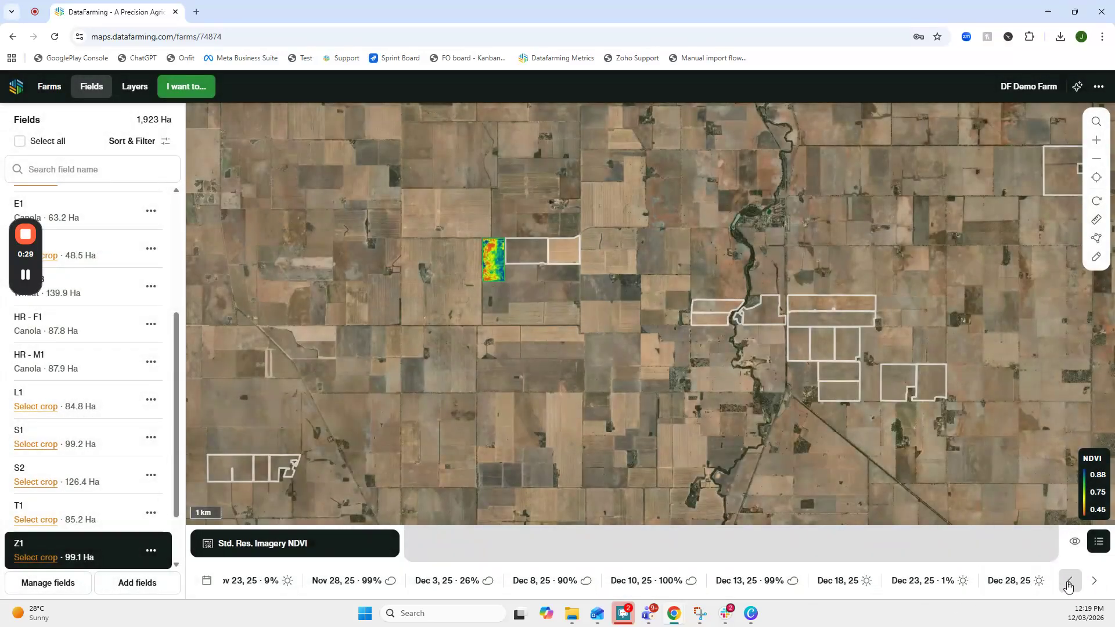
- Show the September 14, 2025 NDVI capture for field Z1 using the imagery calendar
click(207, 583)
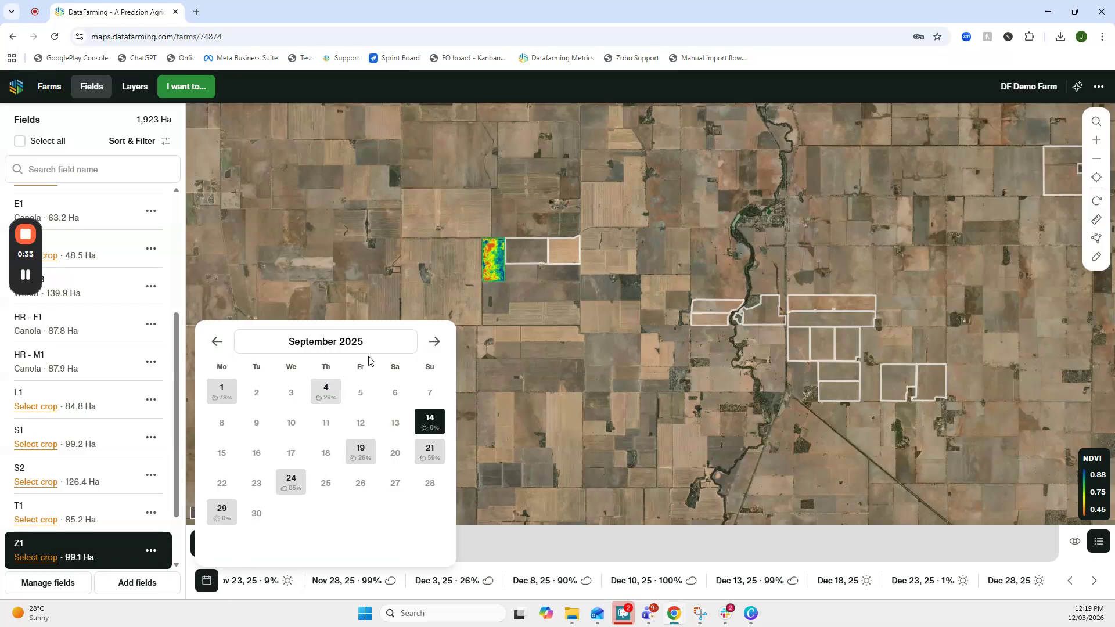
click(427, 421)
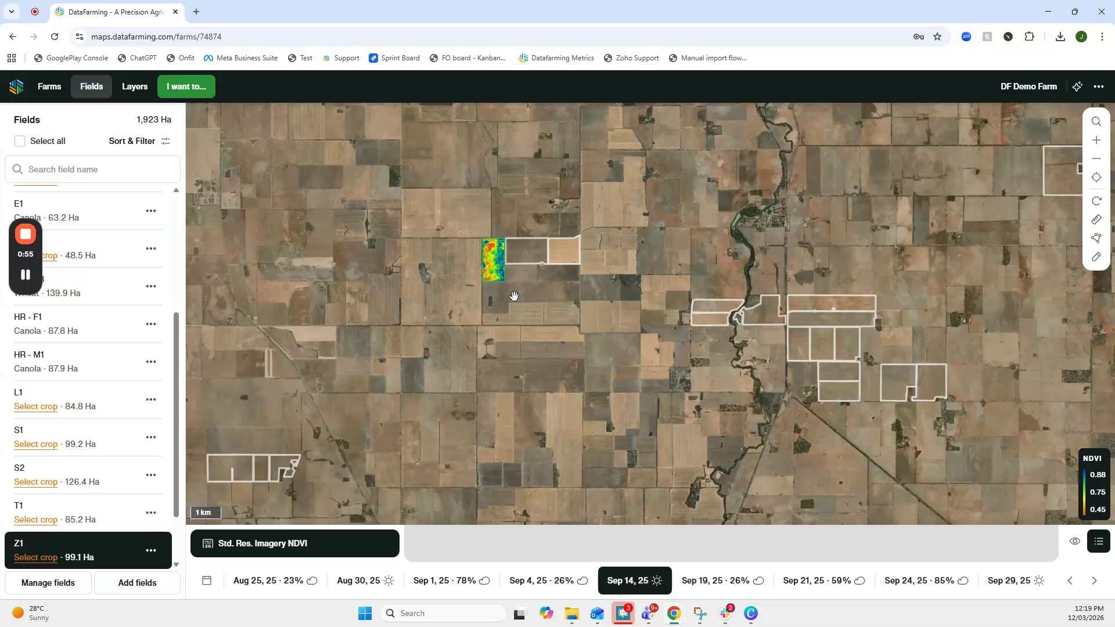
drag(441, 308, 499, 373)
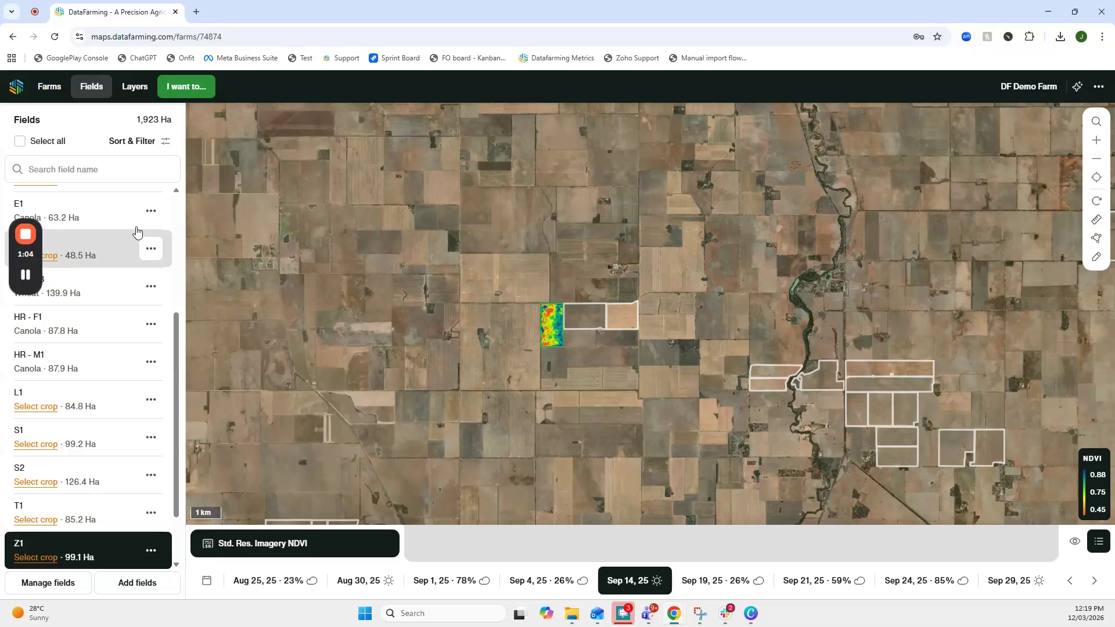
- Read the description of the NDRE index and switch the standard resolution imagery layer to NDRE
click(131, 87)
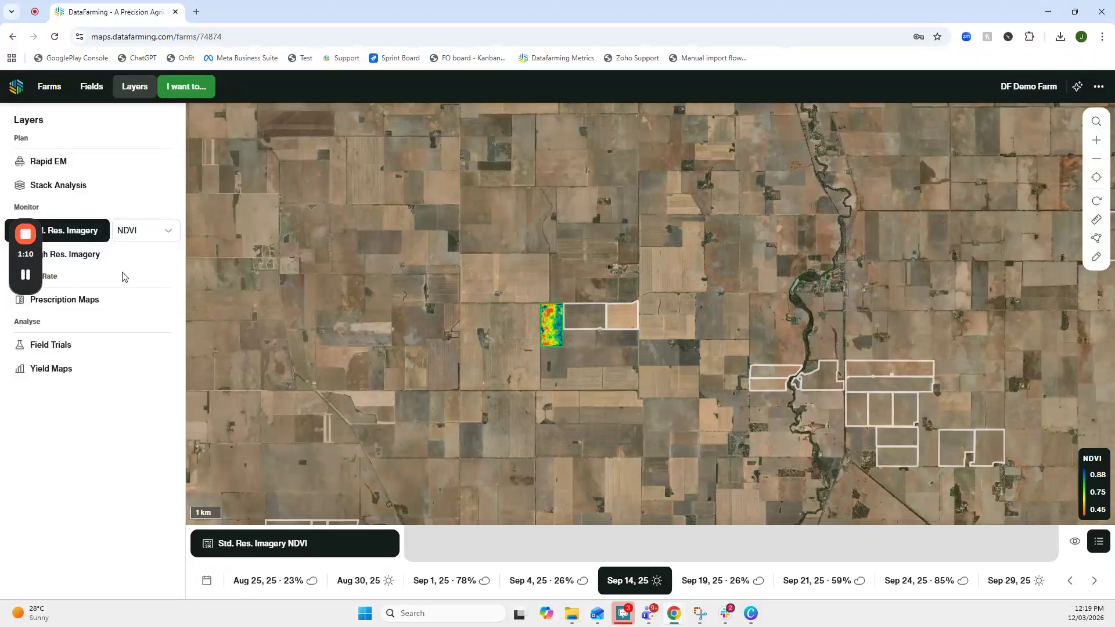
click(142, 234)
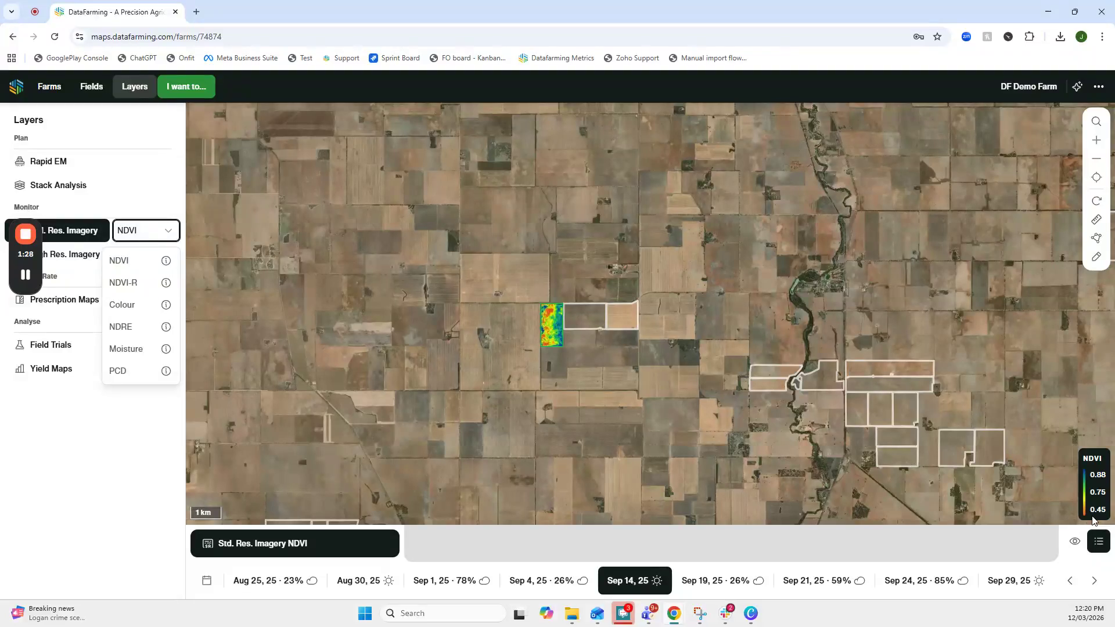
click(165, 328)
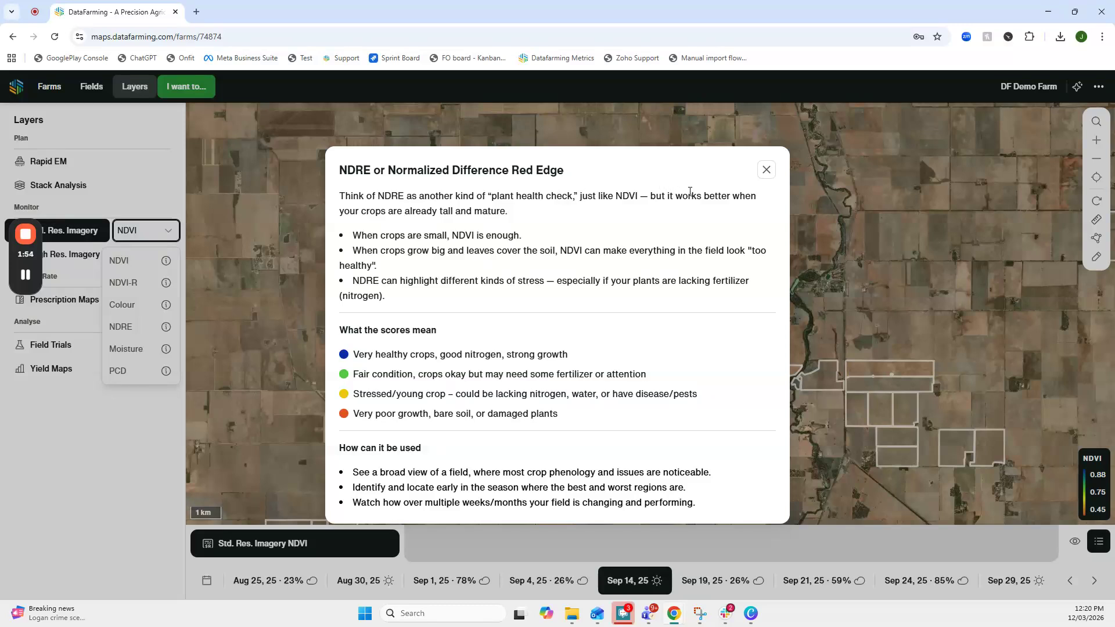
click(767, 170)
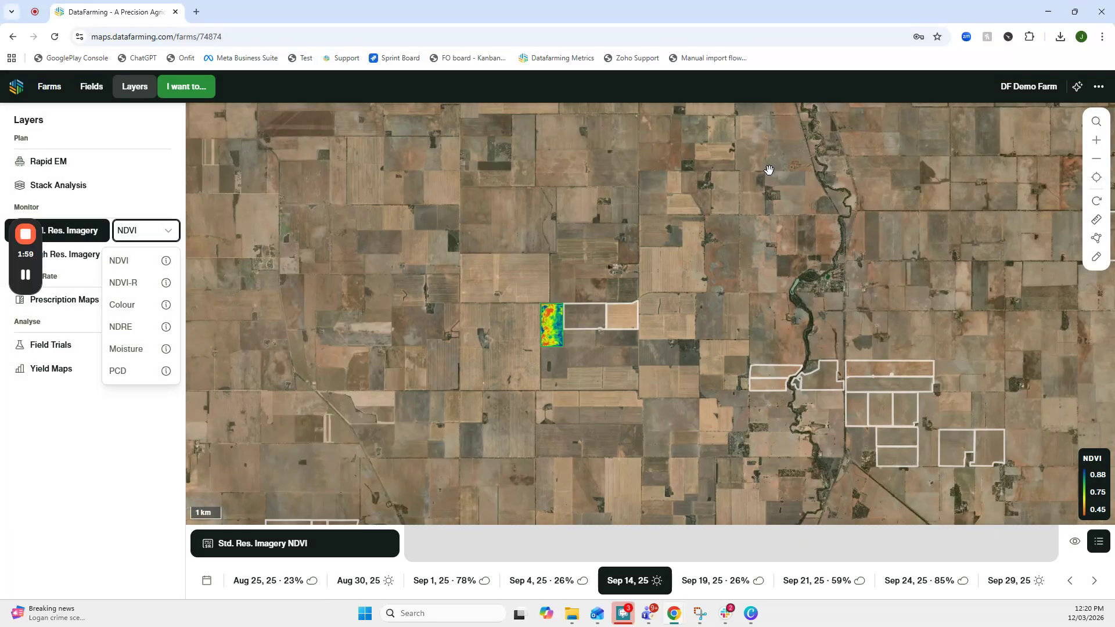
click(119, 327)
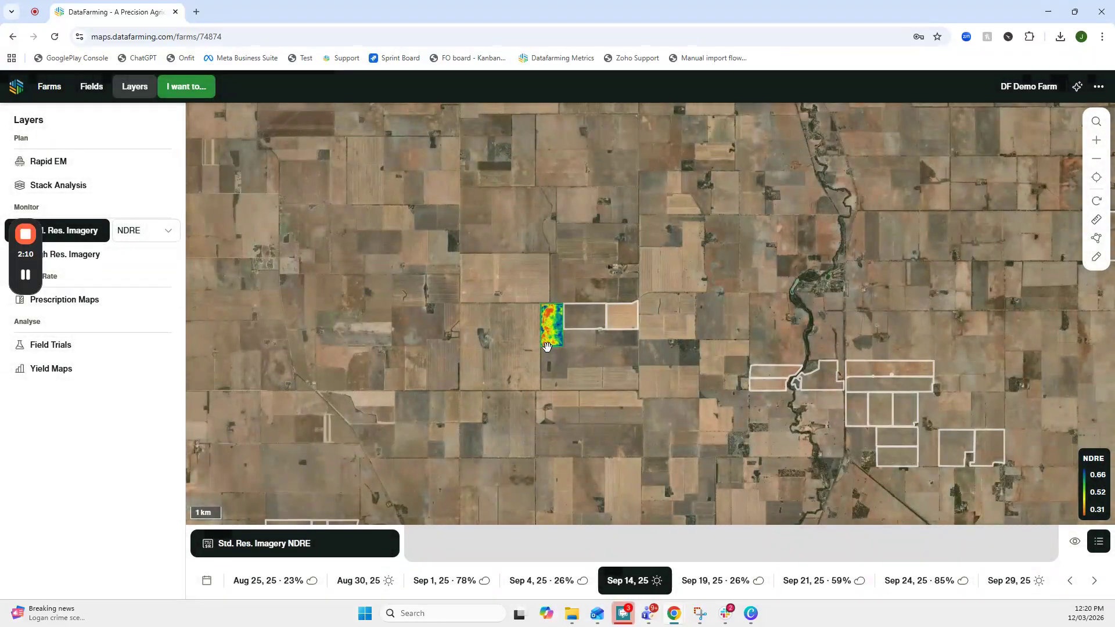
- Read the description of the PCD index among the standard resolution imagery options
click(146, 230)
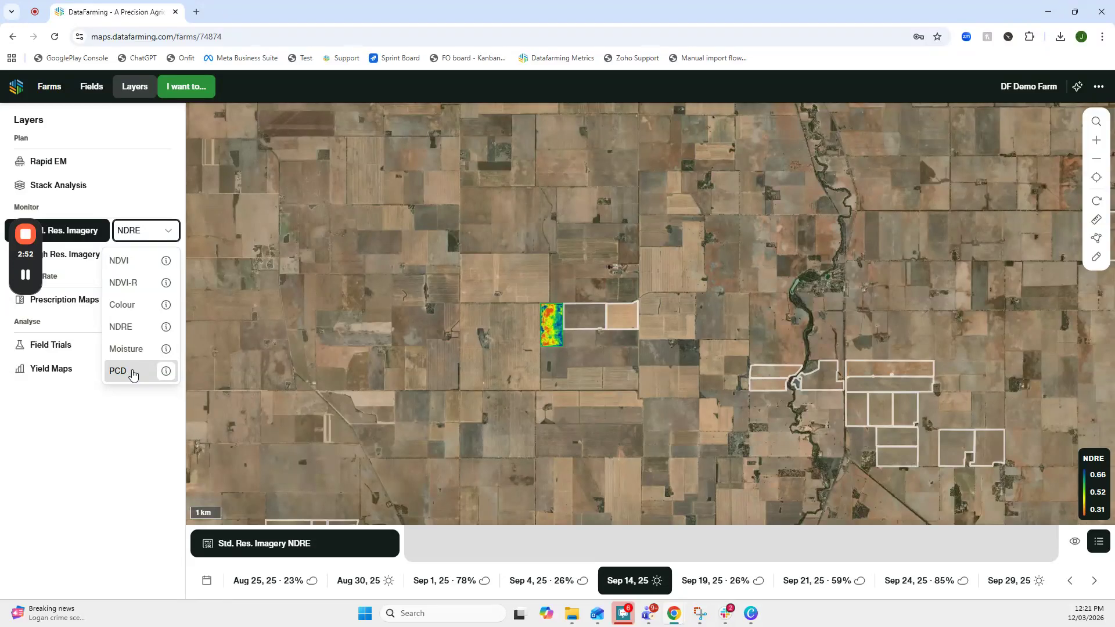
click(166, 372)
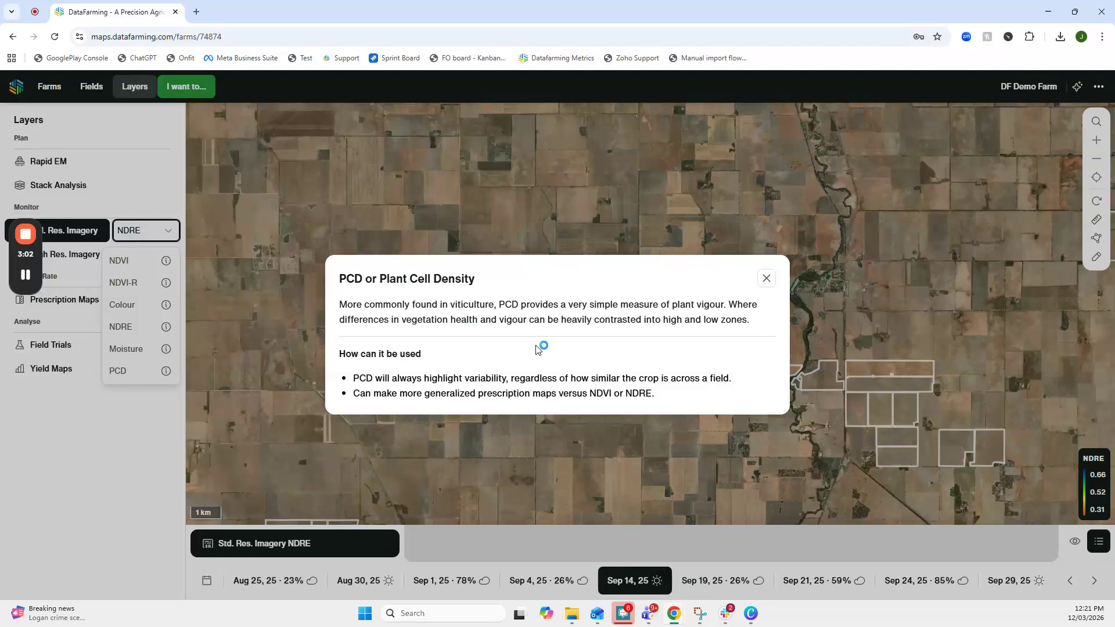
click(767, 281)
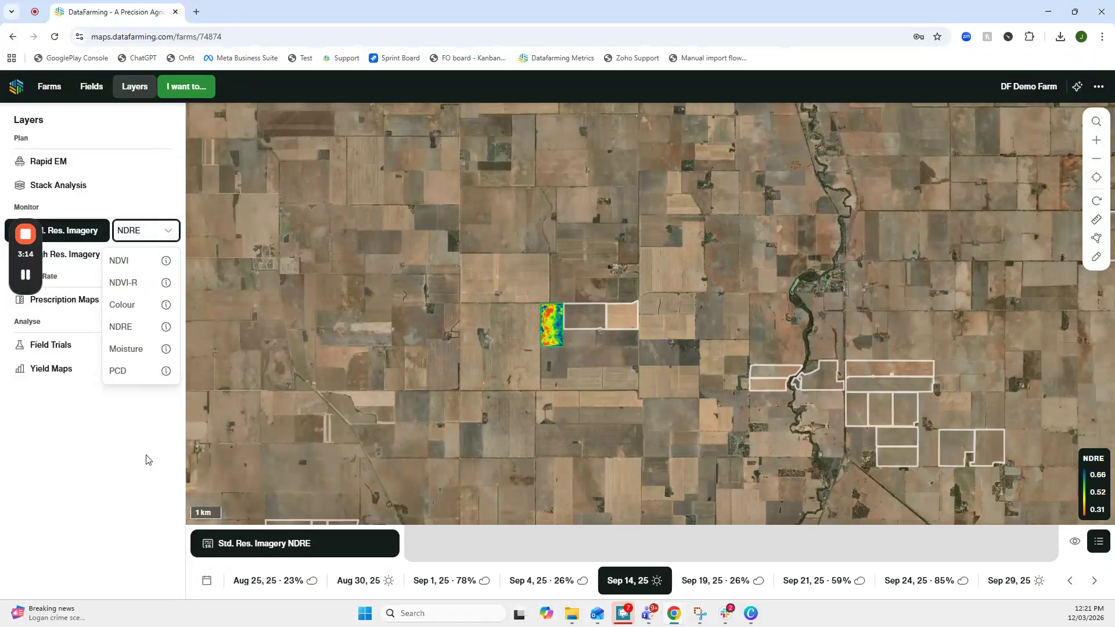
- Start a new stack analysis for the selected field, named "Stack 26", with September as the highest growth month
click(72, 192)
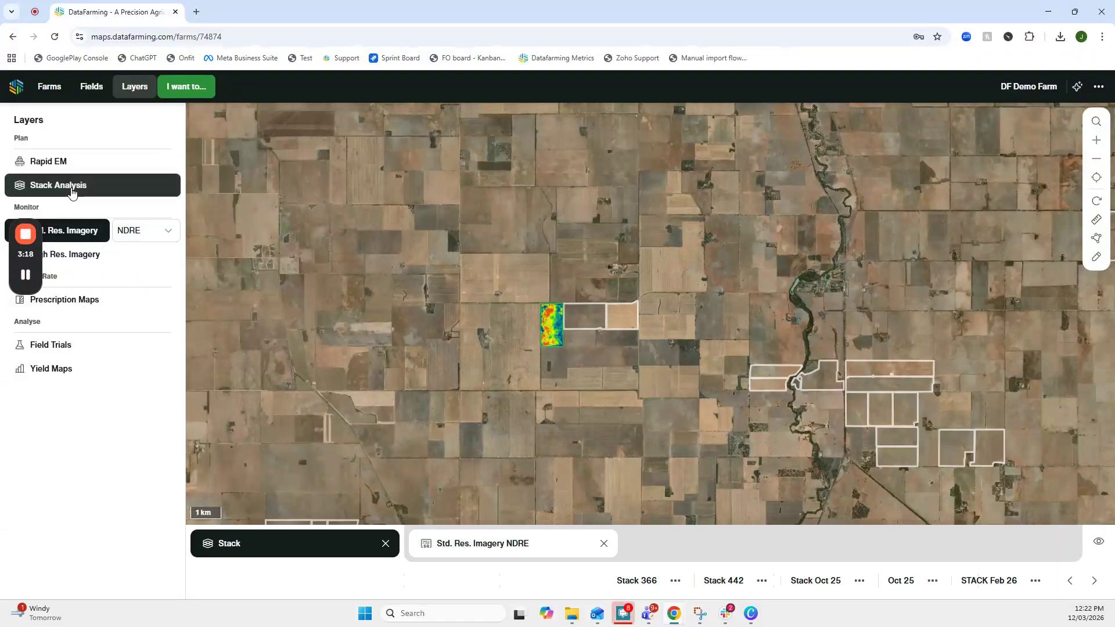
click(184, 93)
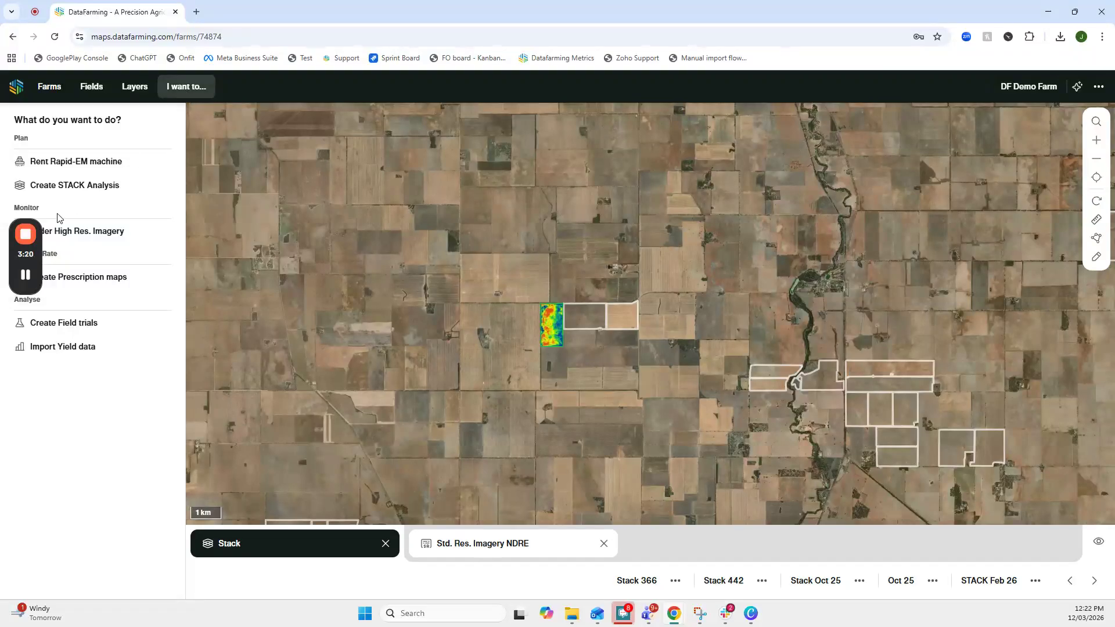
click(102, 189)
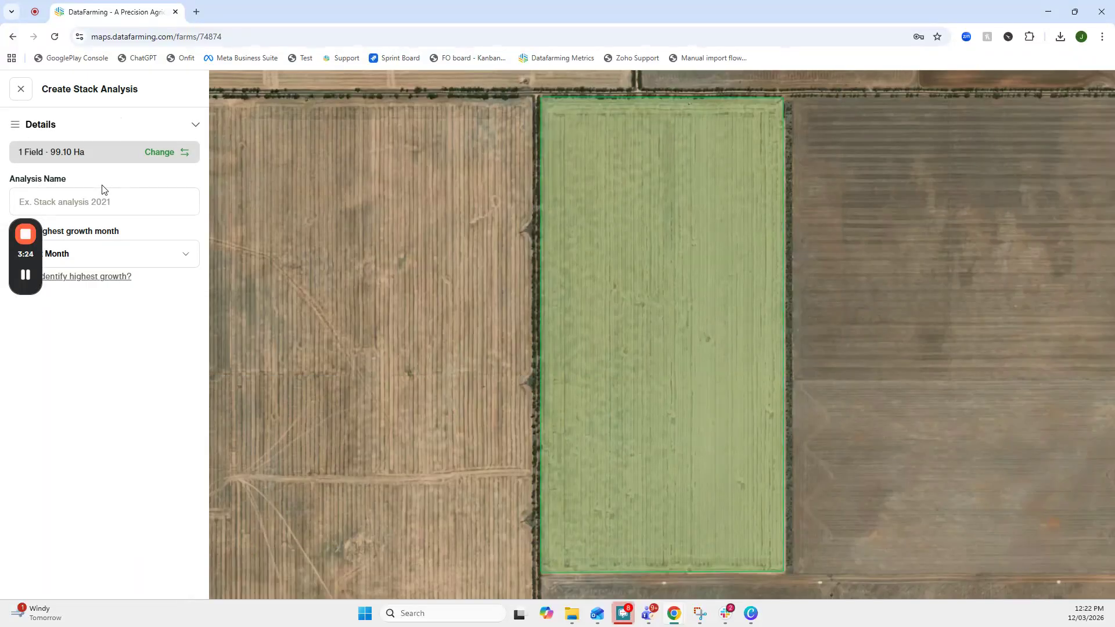
click(87, 204)
text(Stack)
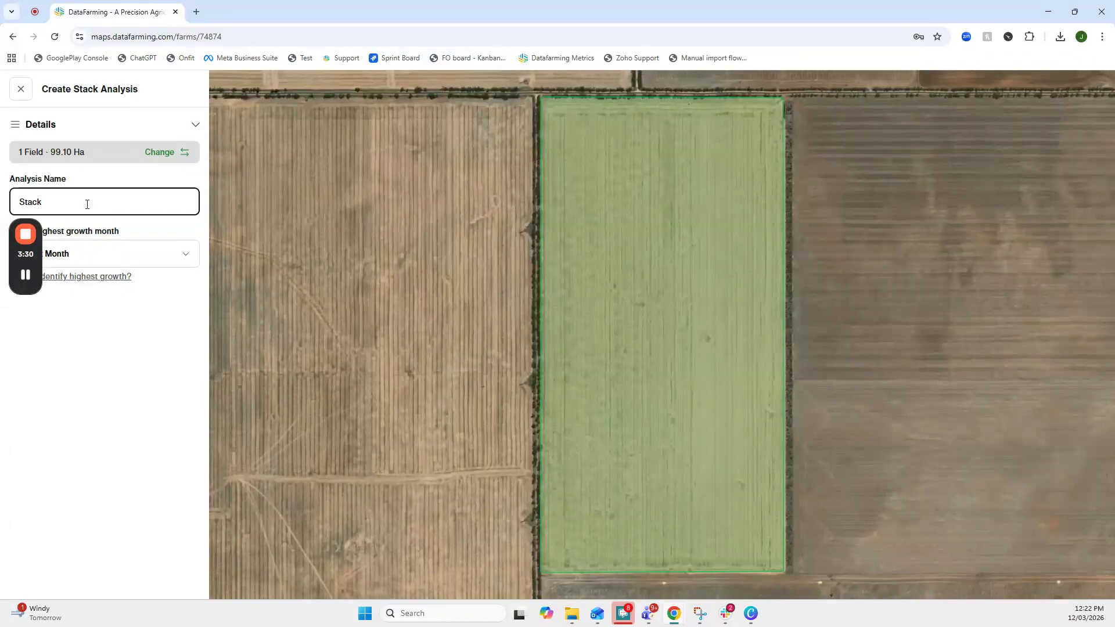
text( 26)
click(107, 254)
scroll(77, 395, down, 1)
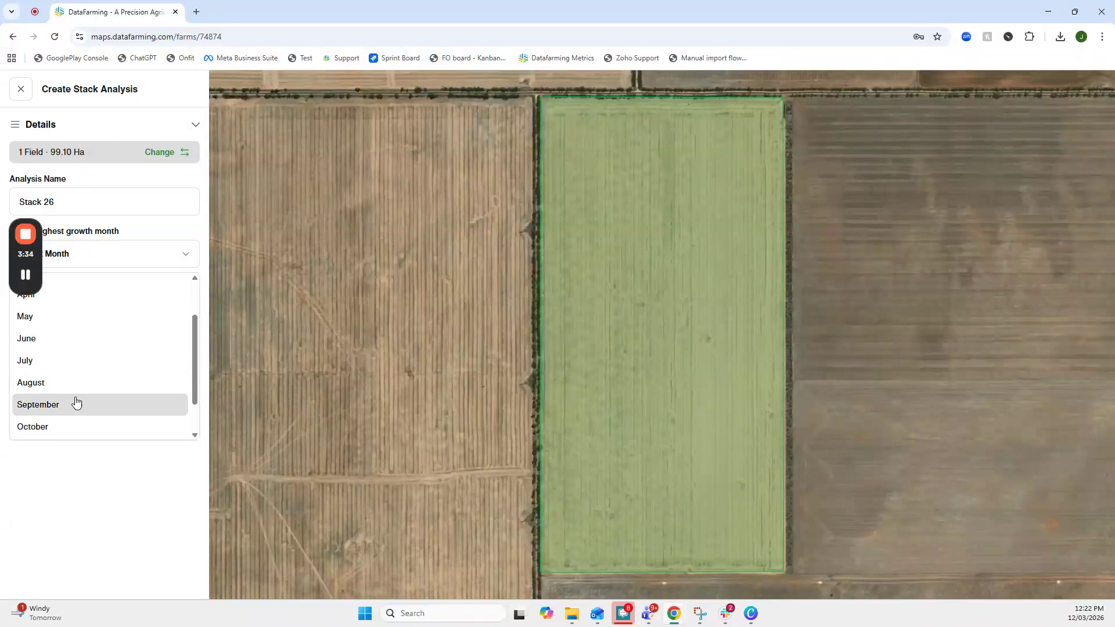
click(71, 412)
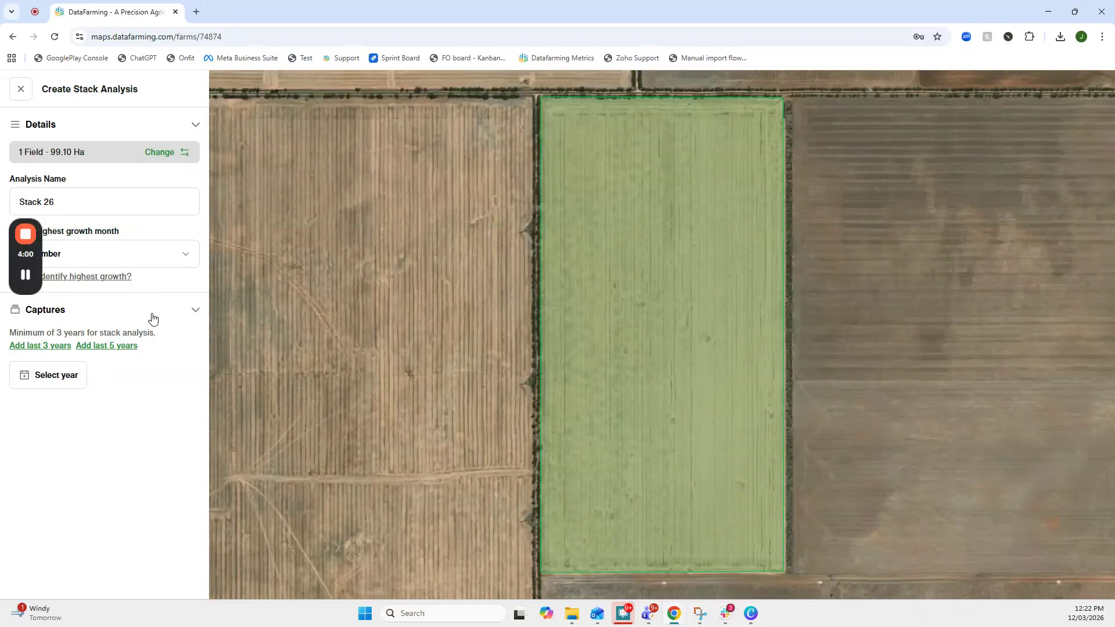
- Add the years 2025, 2024 and 2023 as captures for the stack analysis
click(61, 377)
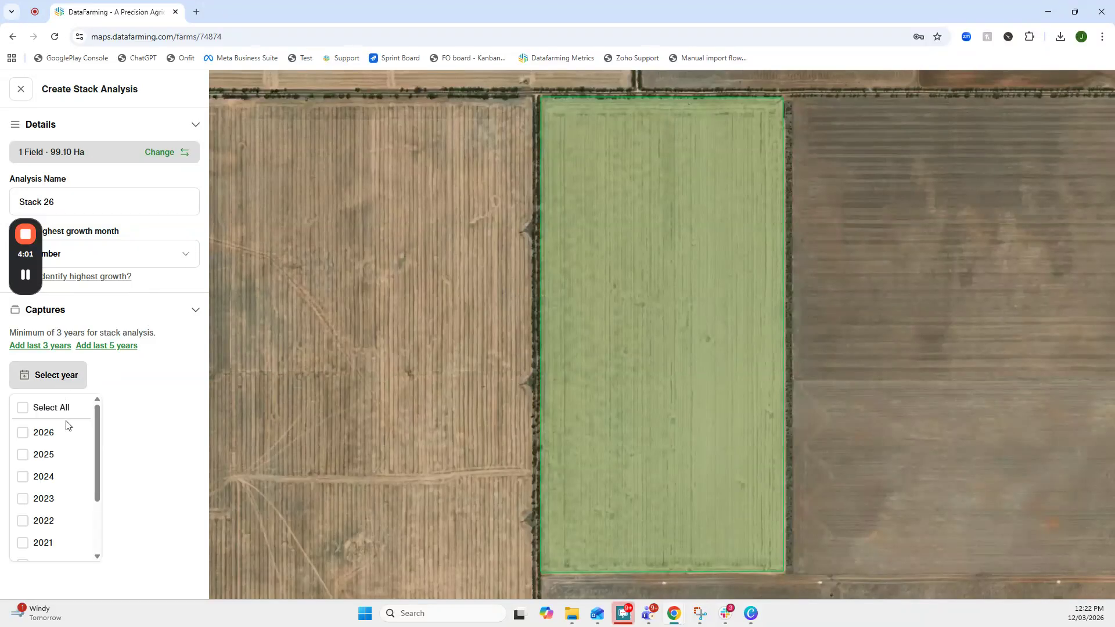
click(23, 455)
click(23, 464)
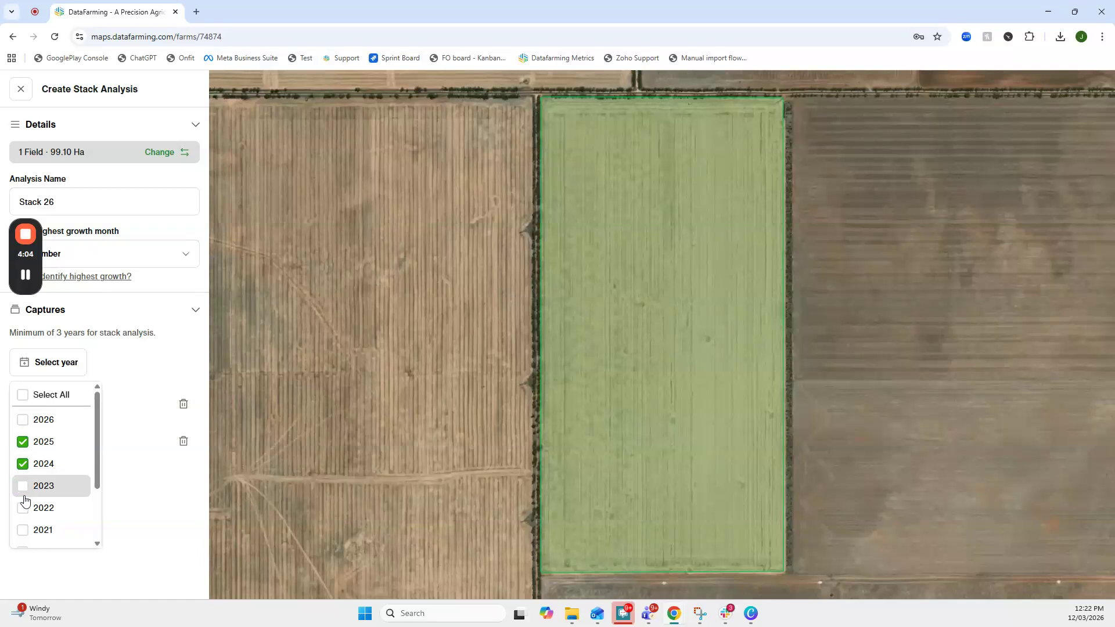
click(23, 486)
click(148, 366)
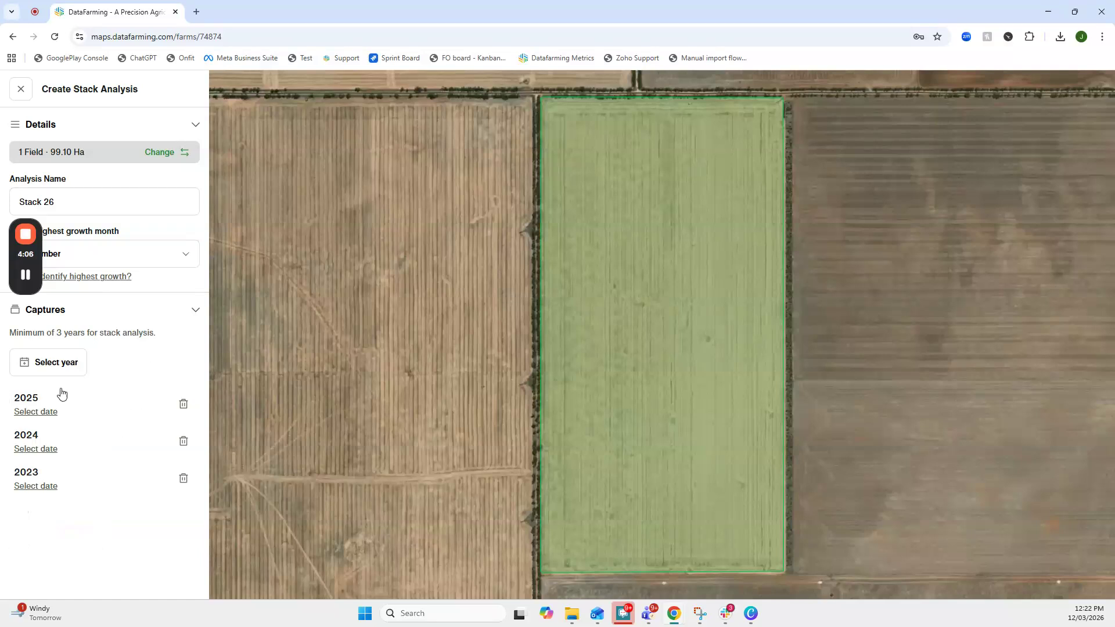
- Set the peak capture dates to September 14 for 2025, October 9 for 2024 and September 30 for 2023
click(35, 412)
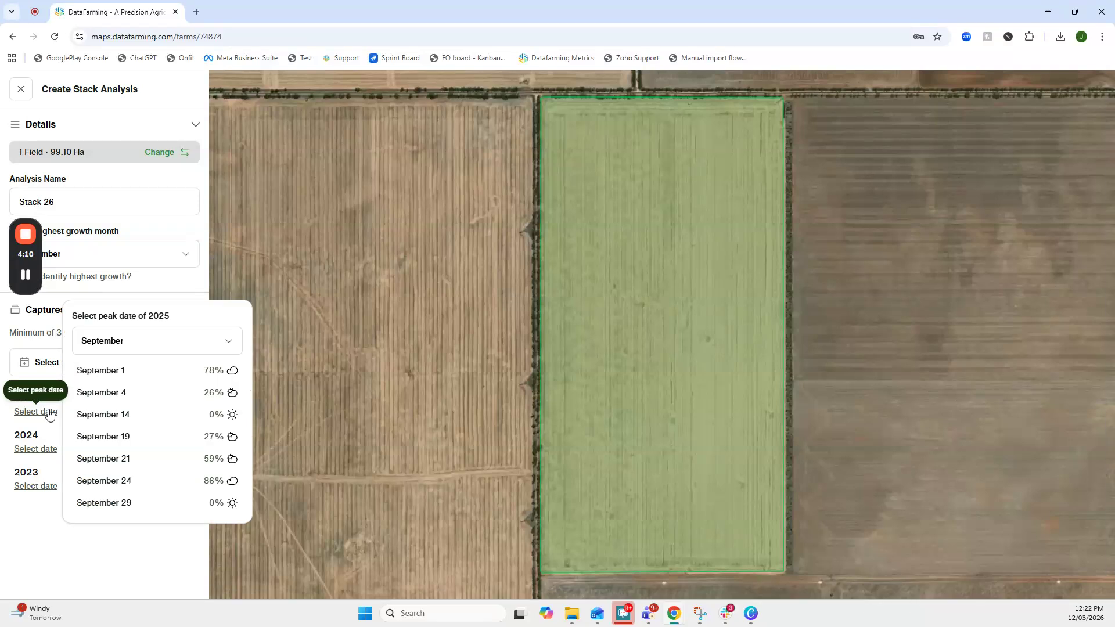
click(127, 416)
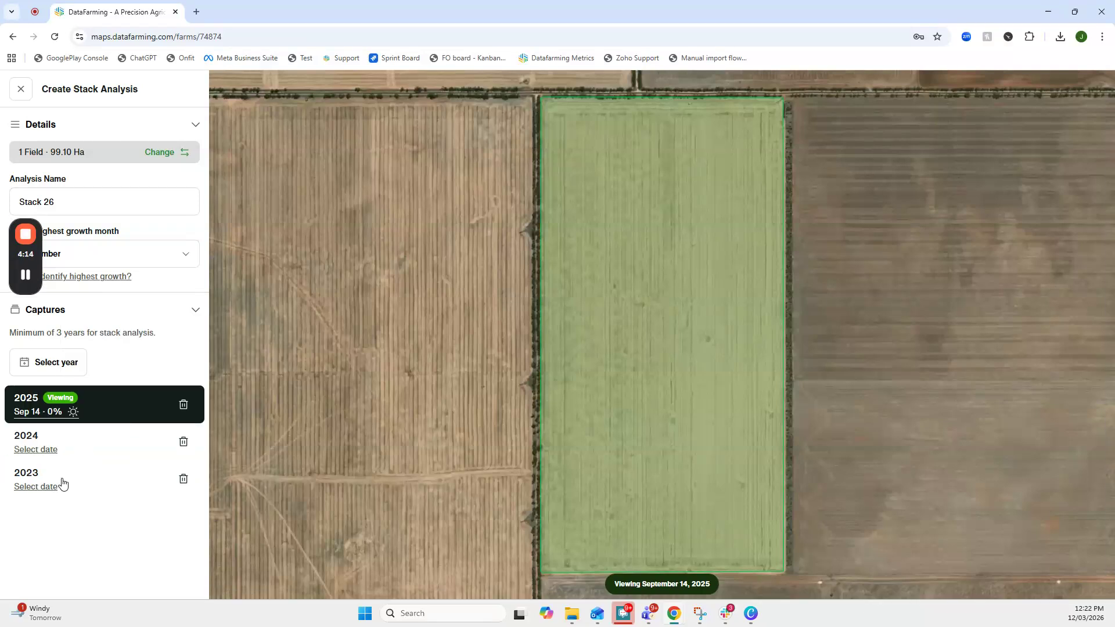
click(49, 450)
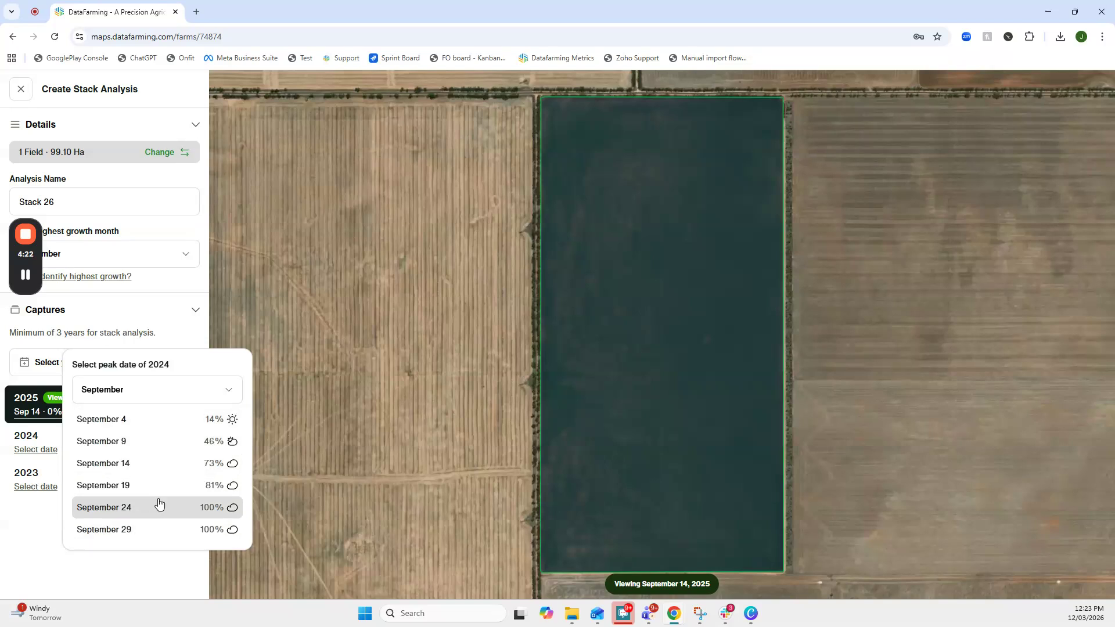
click(161, 397)
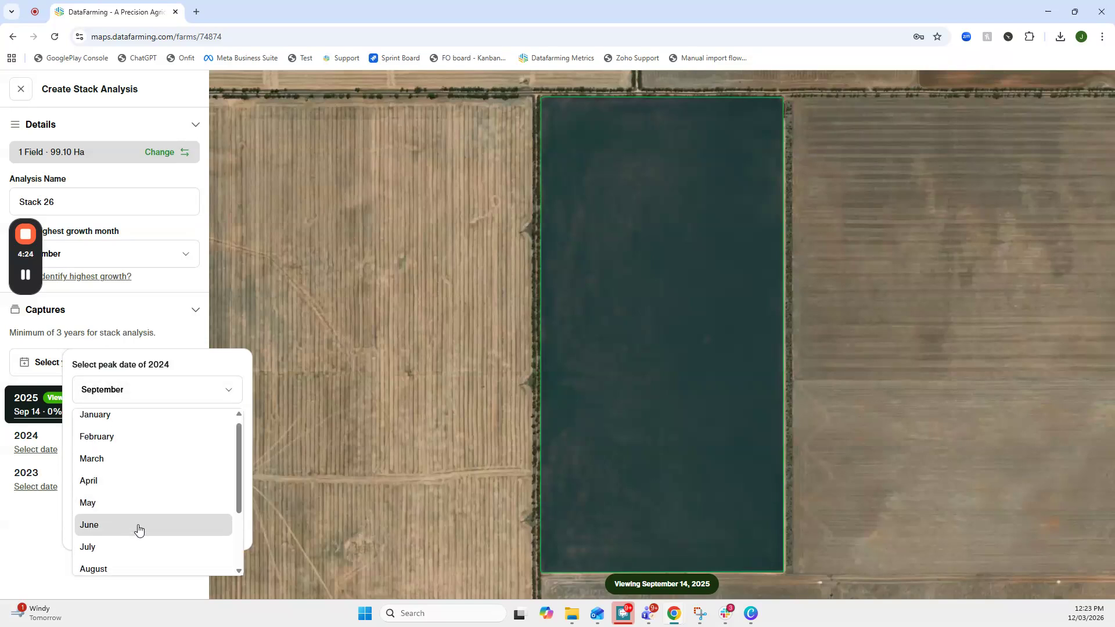
scroll(134, 511, down, 2)
click(119, 477)
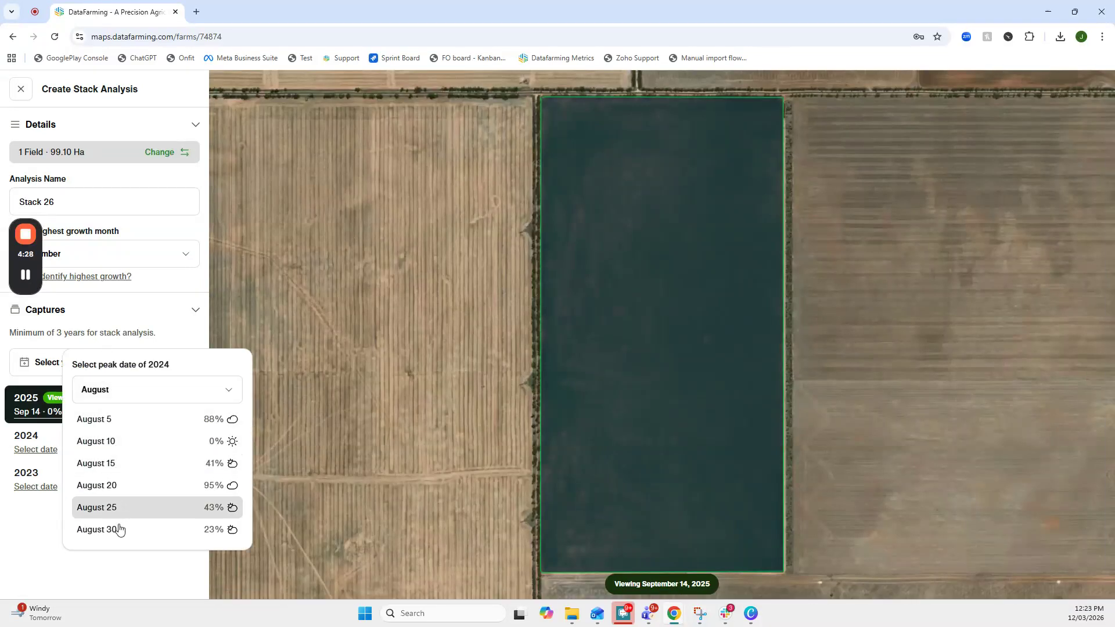
click(137, 391)
scroll(103, 494, down, 1)
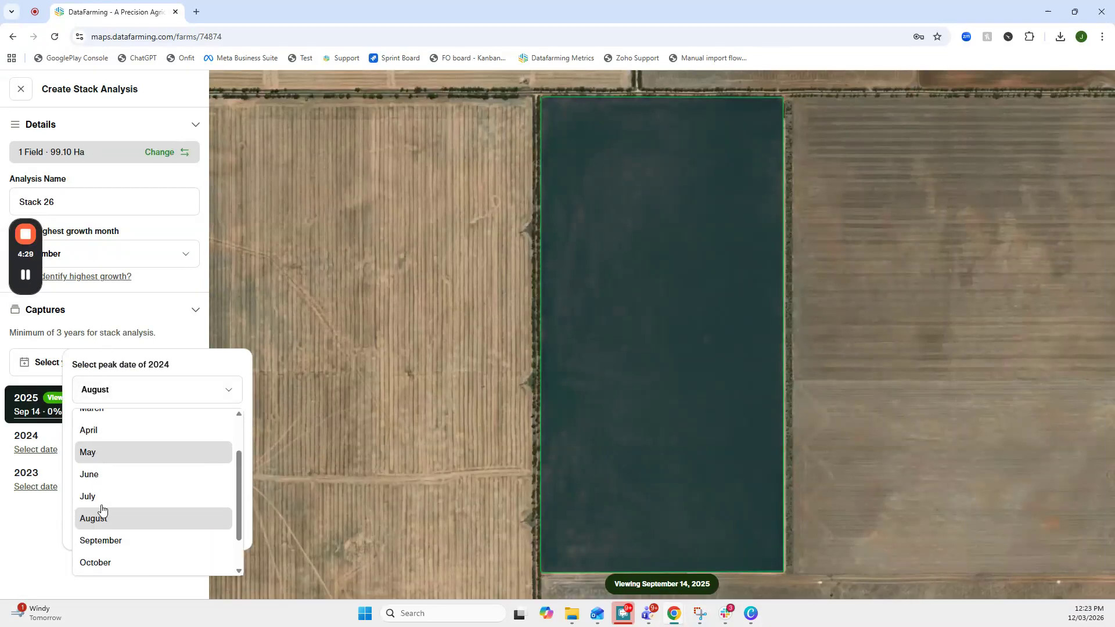
click(103, 562)
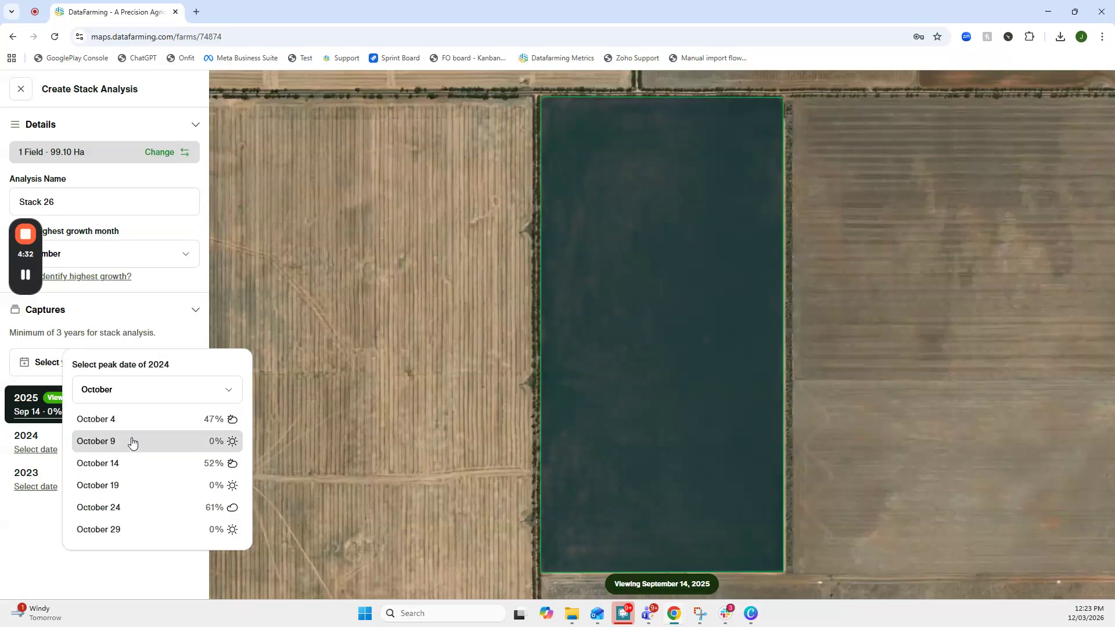
click(119, 445)
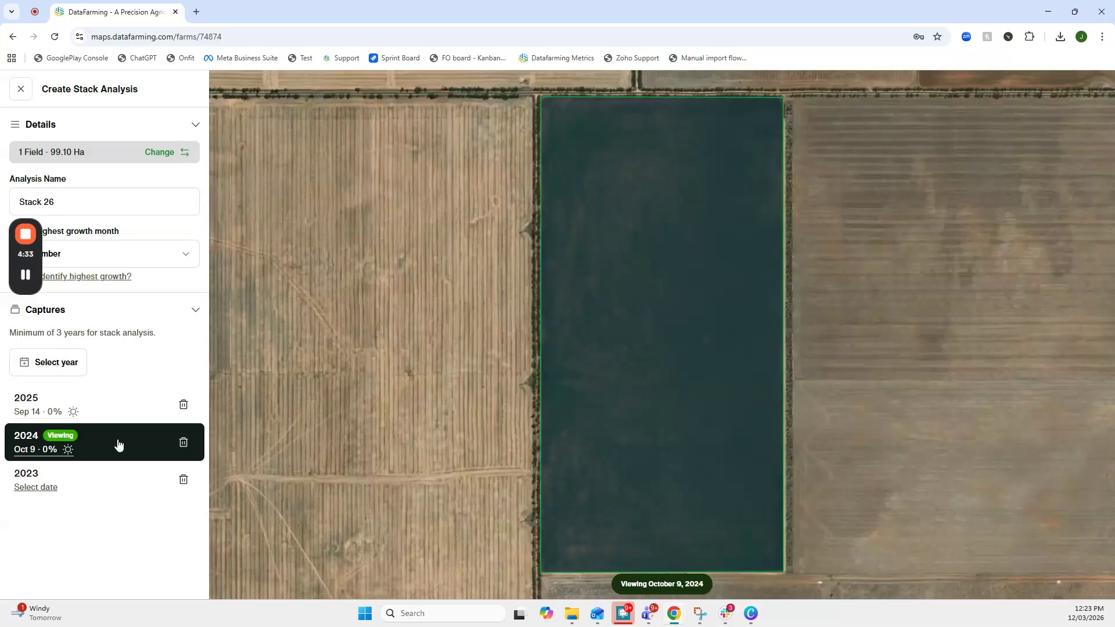
click(52, 487)
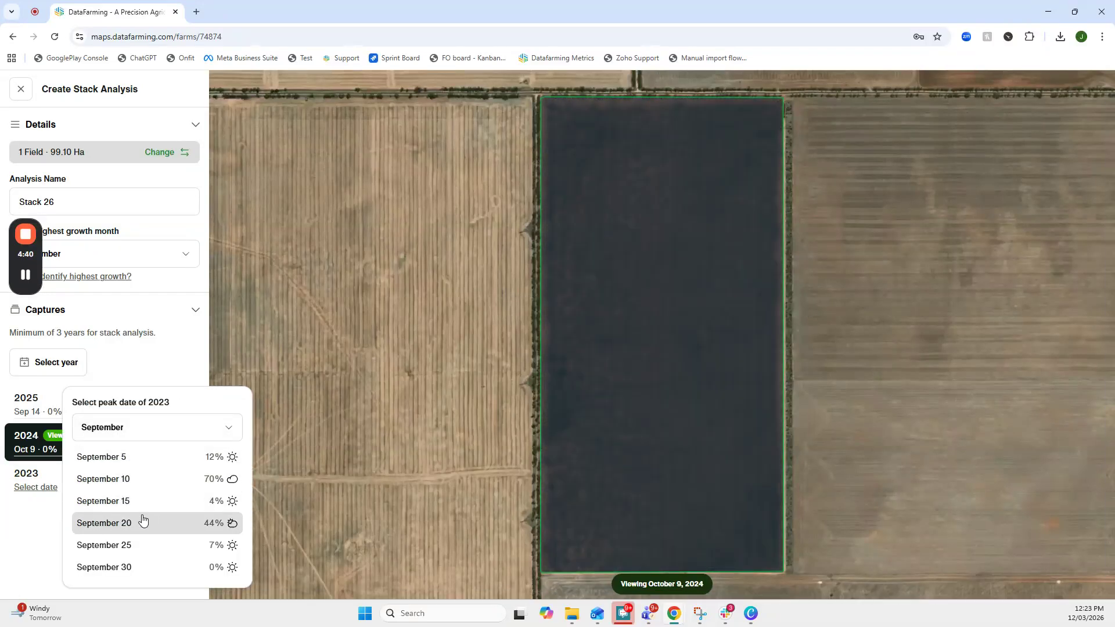
click(140, 574)
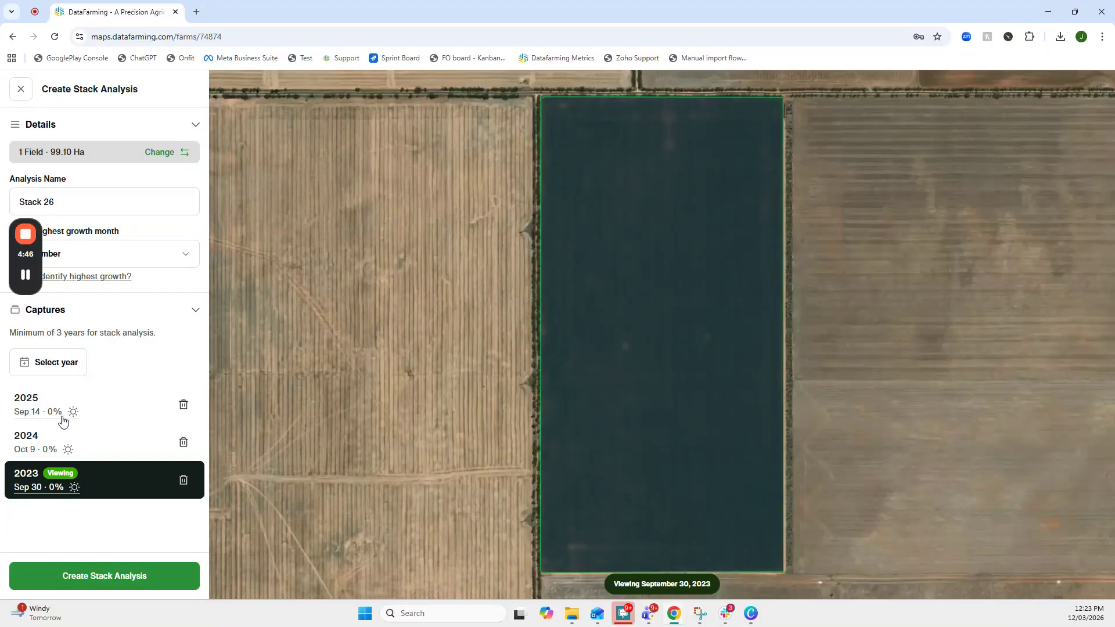
- Create the stack analysis from the three captures and view it in the map explorer
click(114, 586)
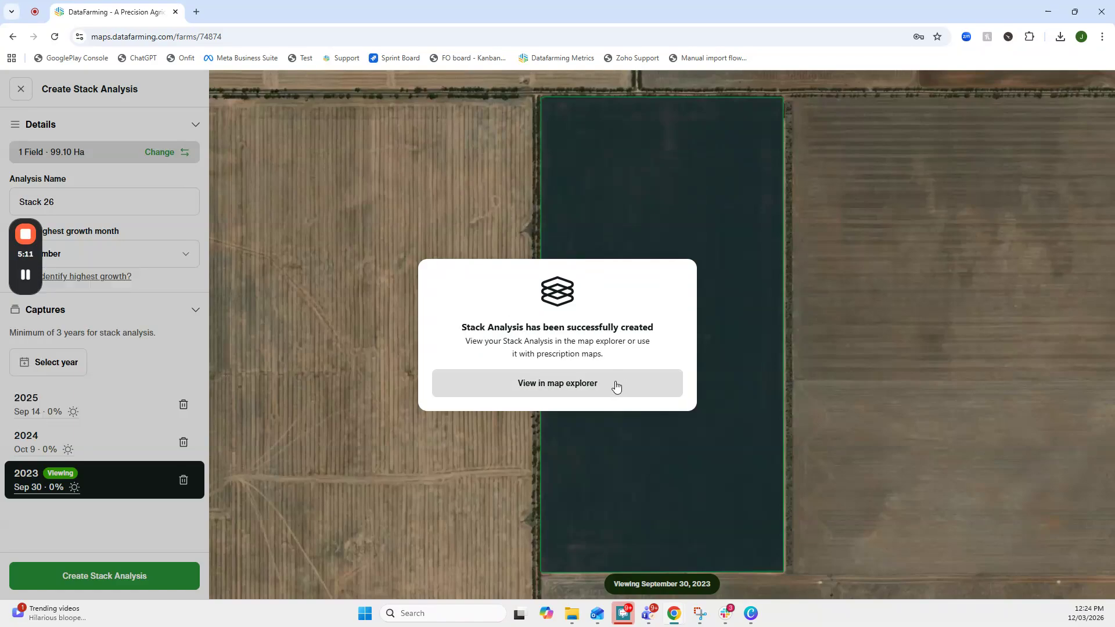
click(616, 388)
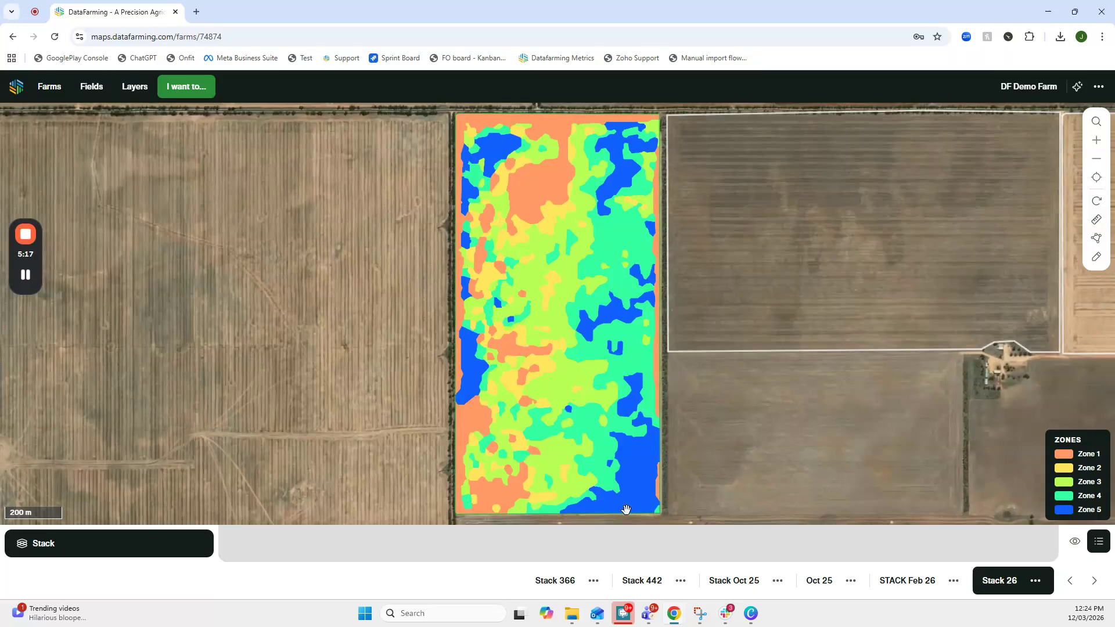
- Look at the export options for the Stack 26 layer
click(1037, 583)
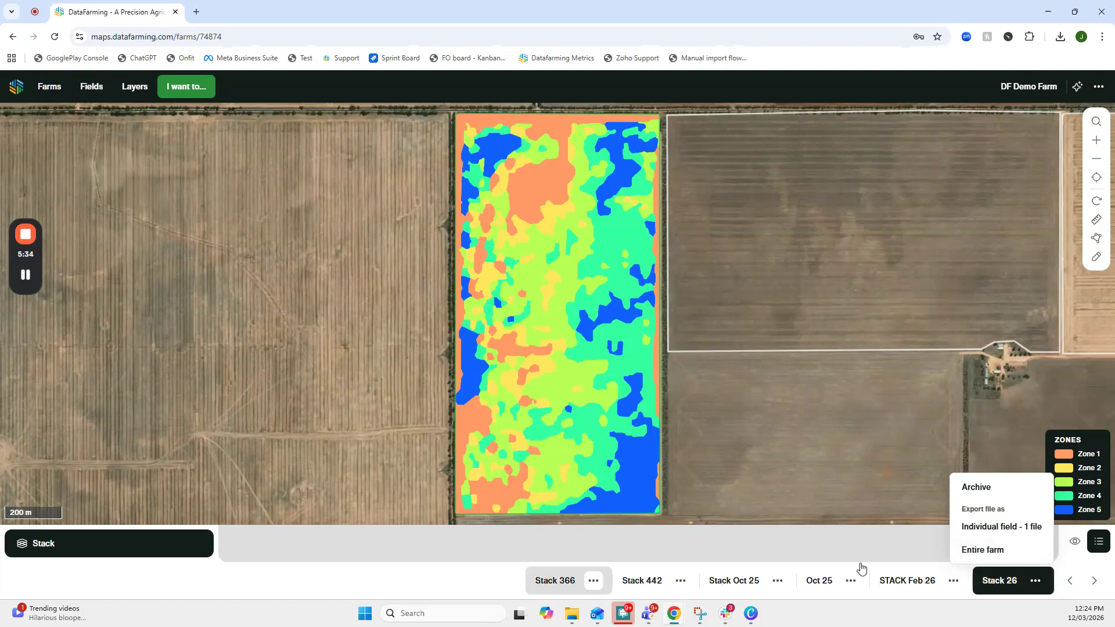
click(755, 353)
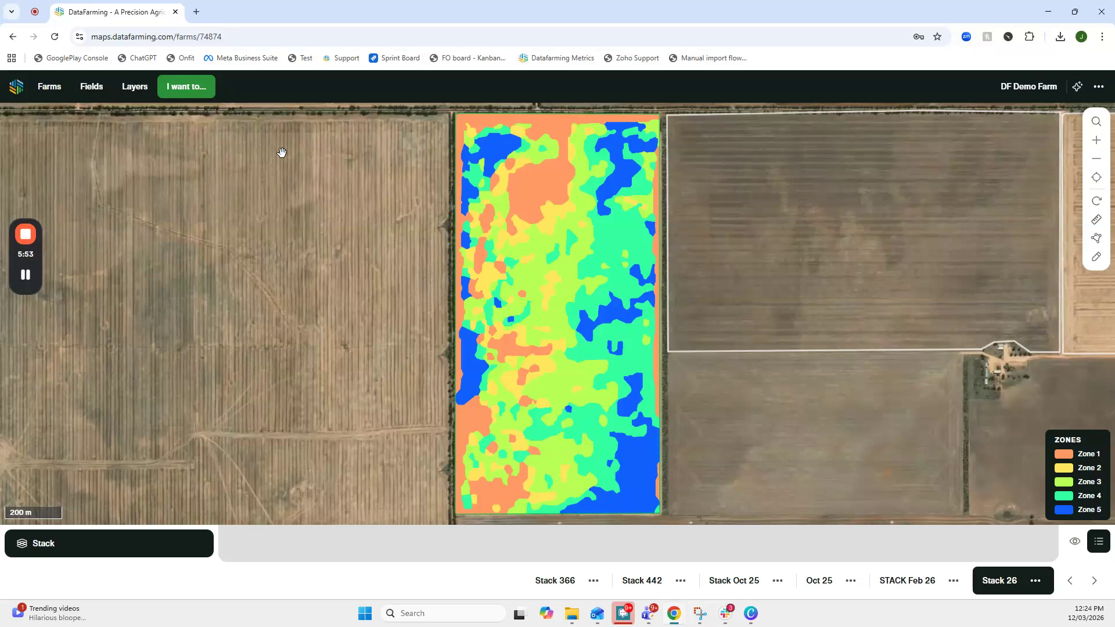
- Start a new prescription map for the selected field and name it "Soil Test 26"
click(200, 93)
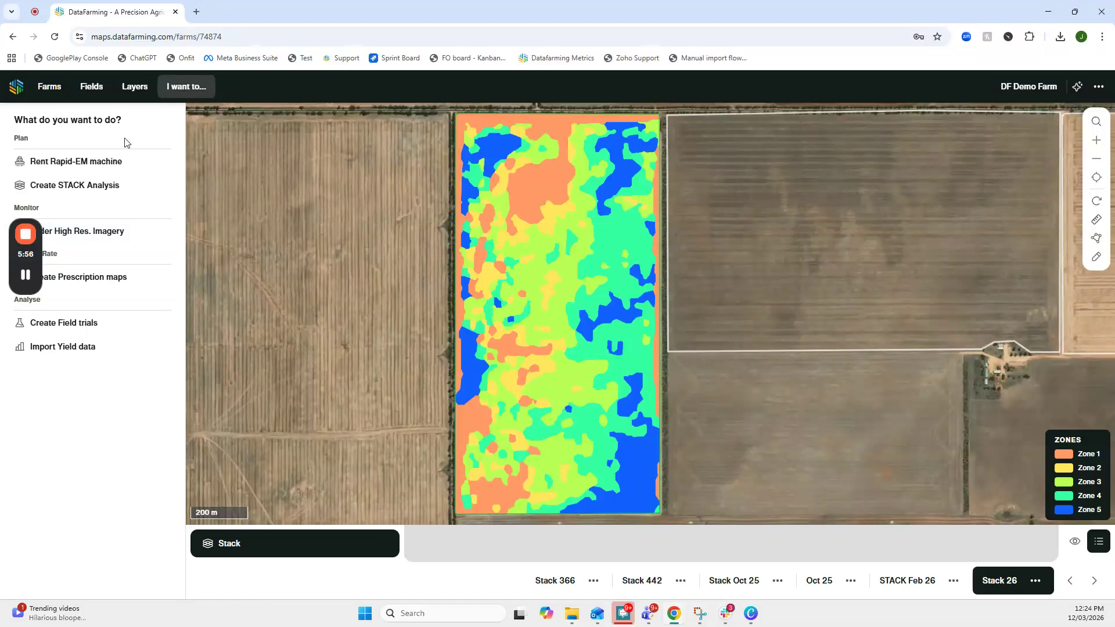
click(100, 284)
click(123, 215)
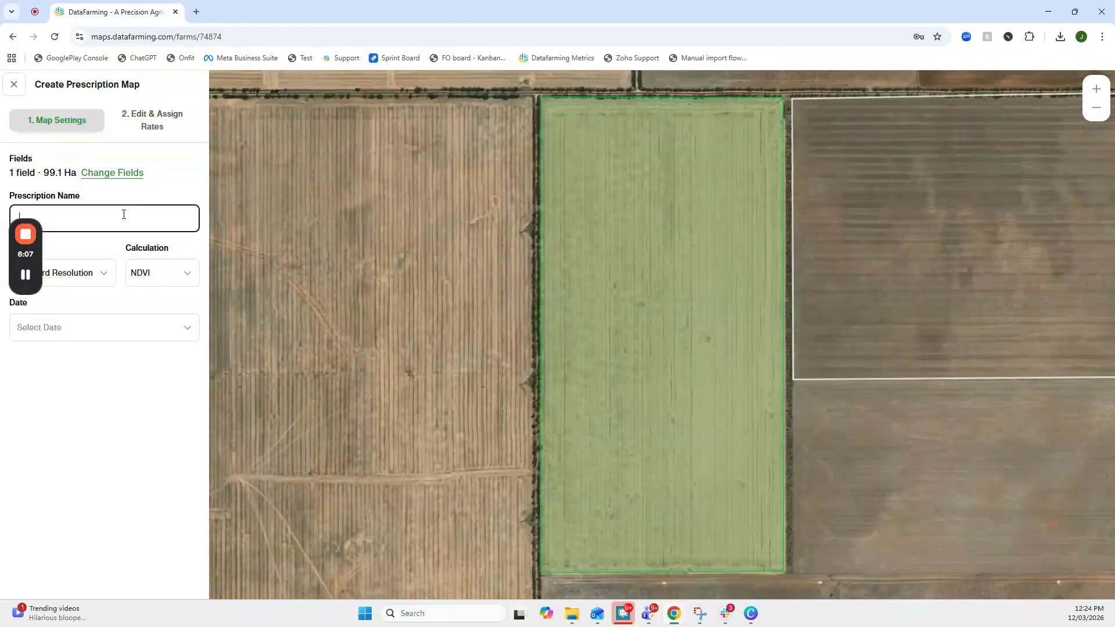
text(Fer)
key(BackSpace)
key(BackSpace)
text(Seil Test 26)
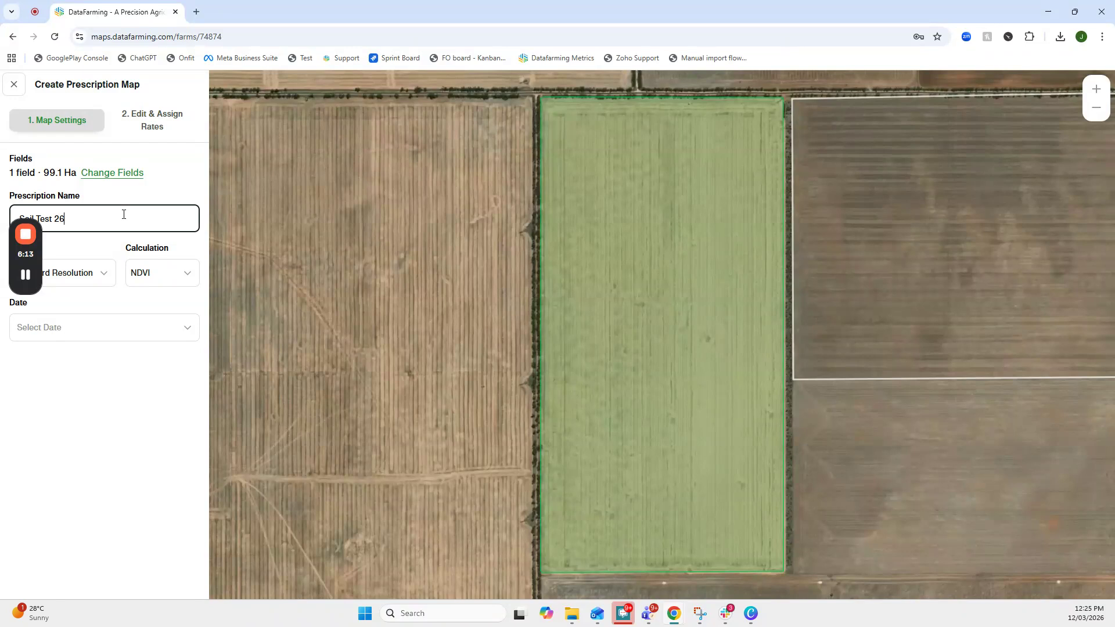
- Base the prescription map on the Stack Analysis layer, using Stack 26
click(89, 283)
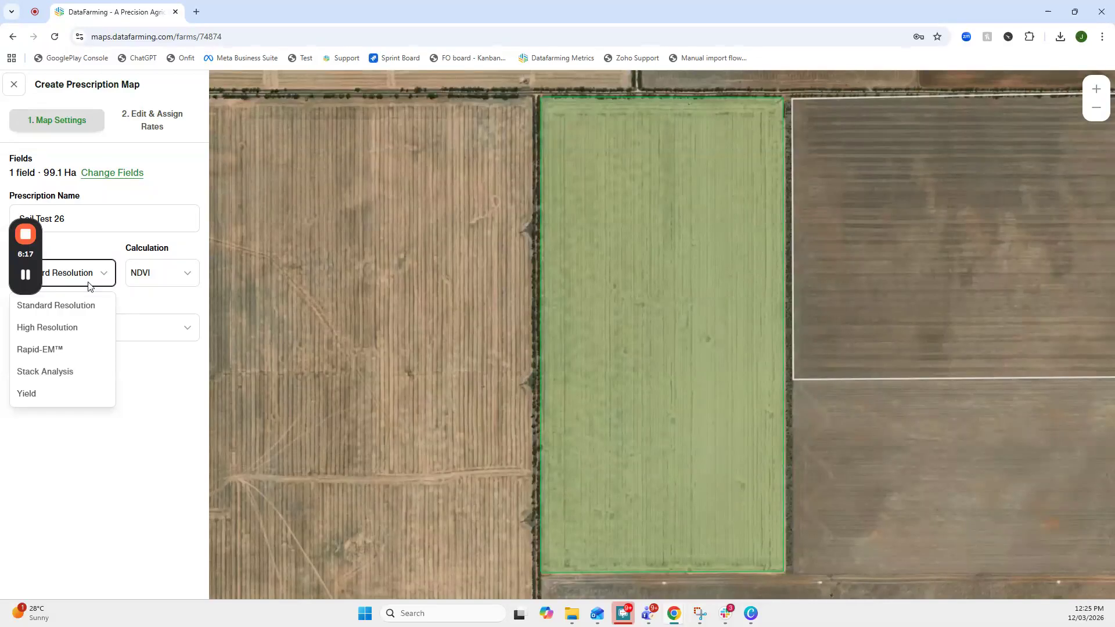
click(67, 375)
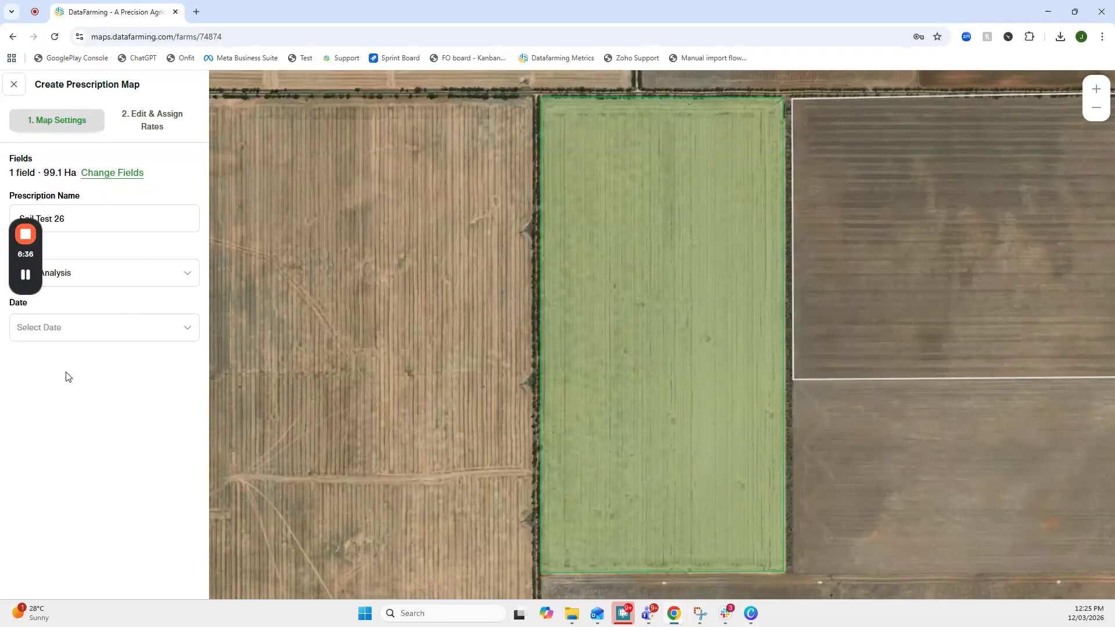
click(119, 327)
click(102, 365)
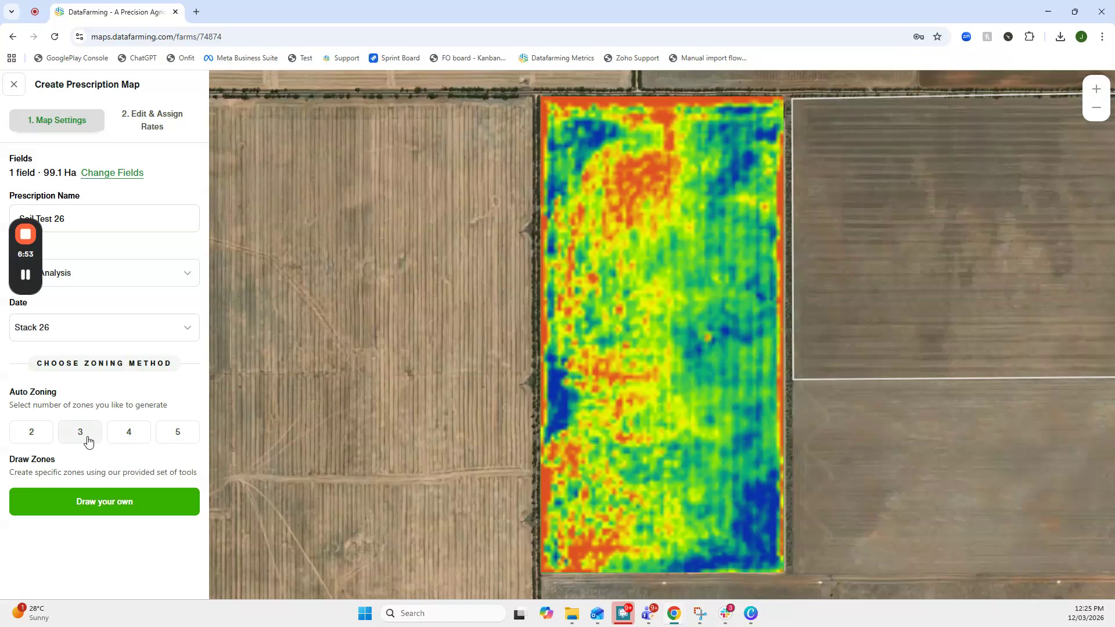
- Auto-zone the map into 3 zones at a 100m output scale and continue to editing and assigning rates
click(88, 442)
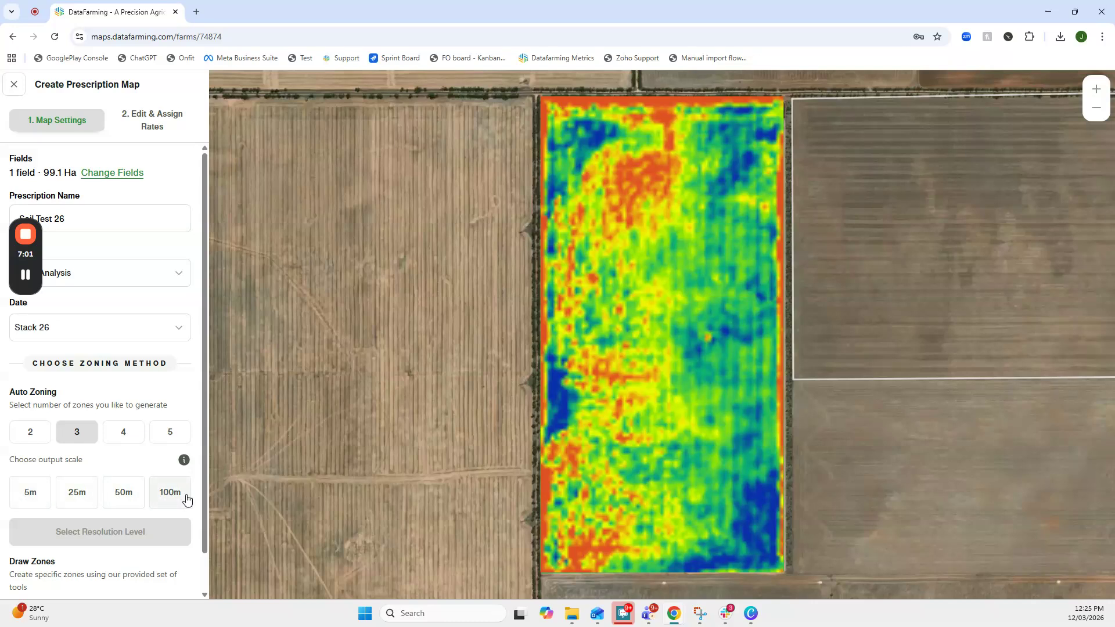
mouse_move(185, 460)
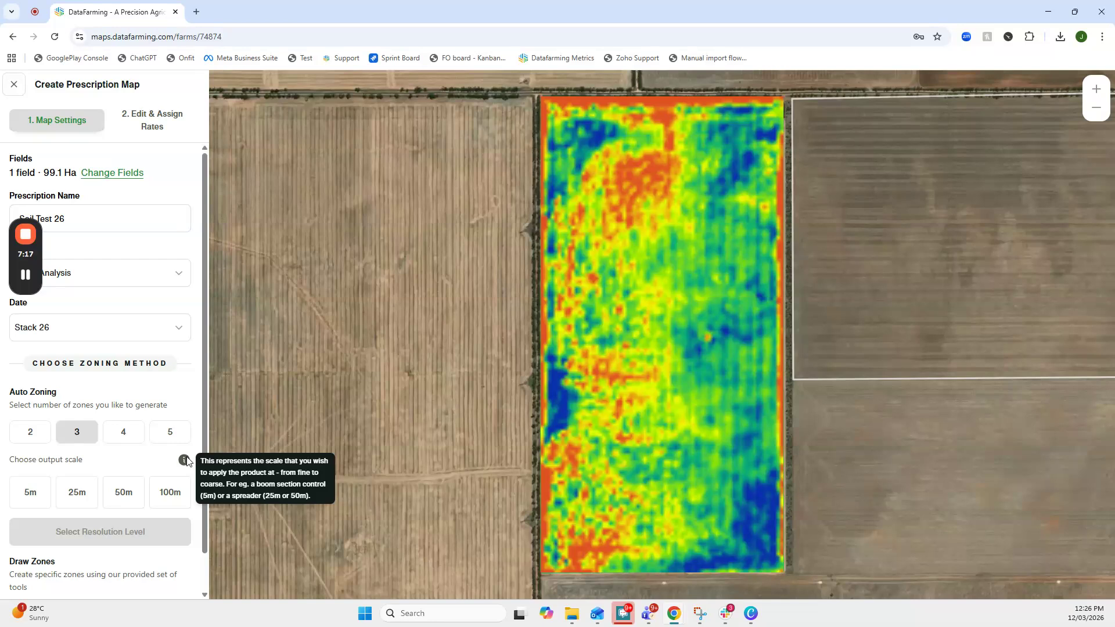
click(172, 499)
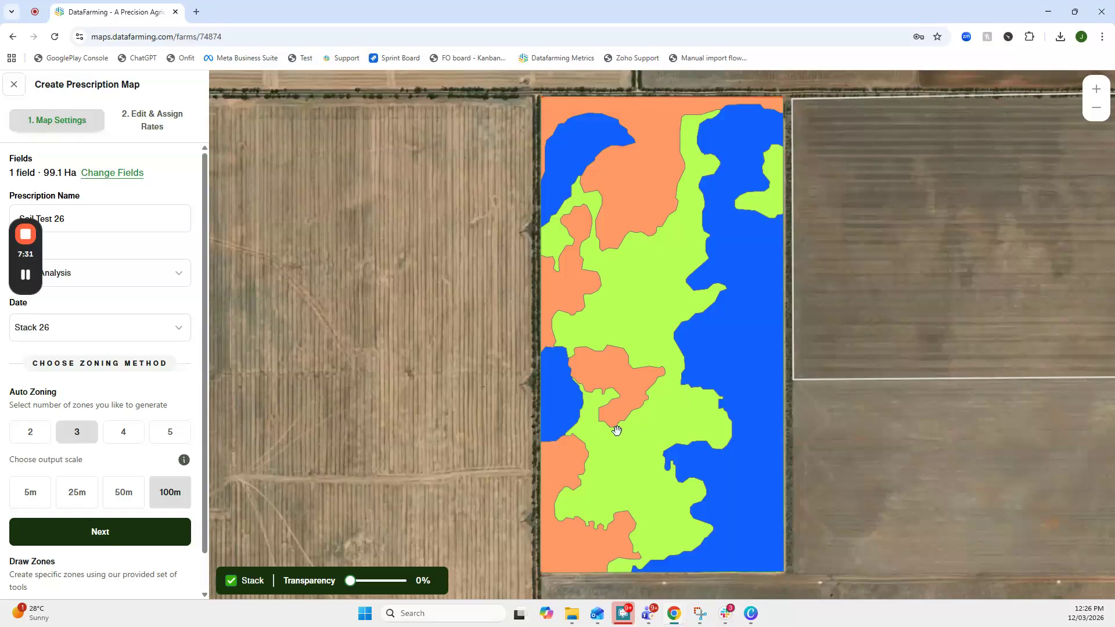
scroll(87, 453, down, 1)
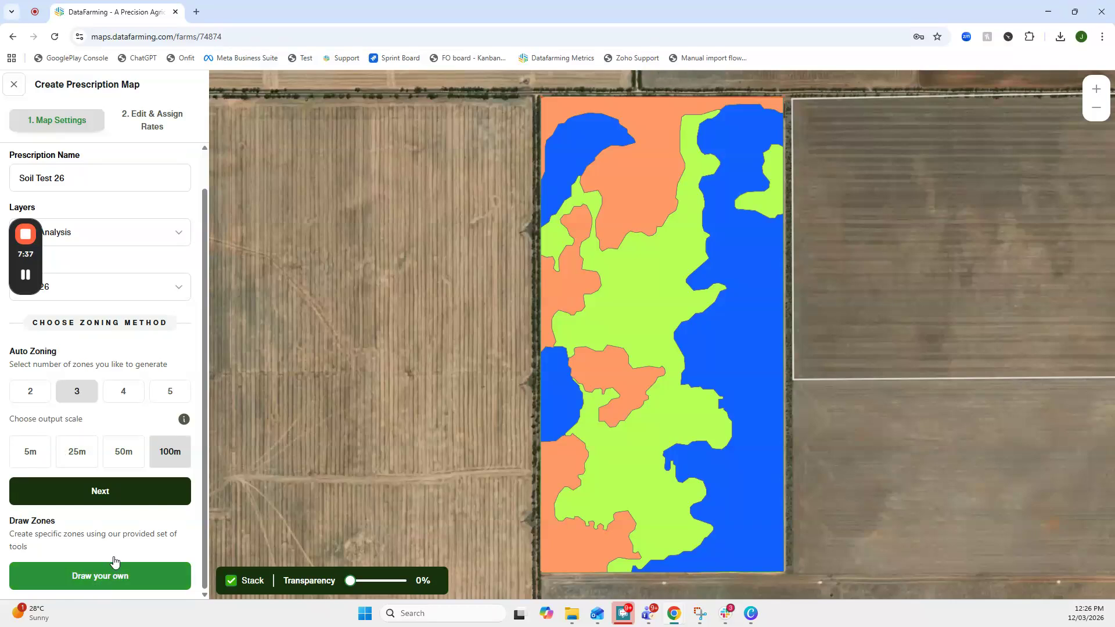
click(137, 489)
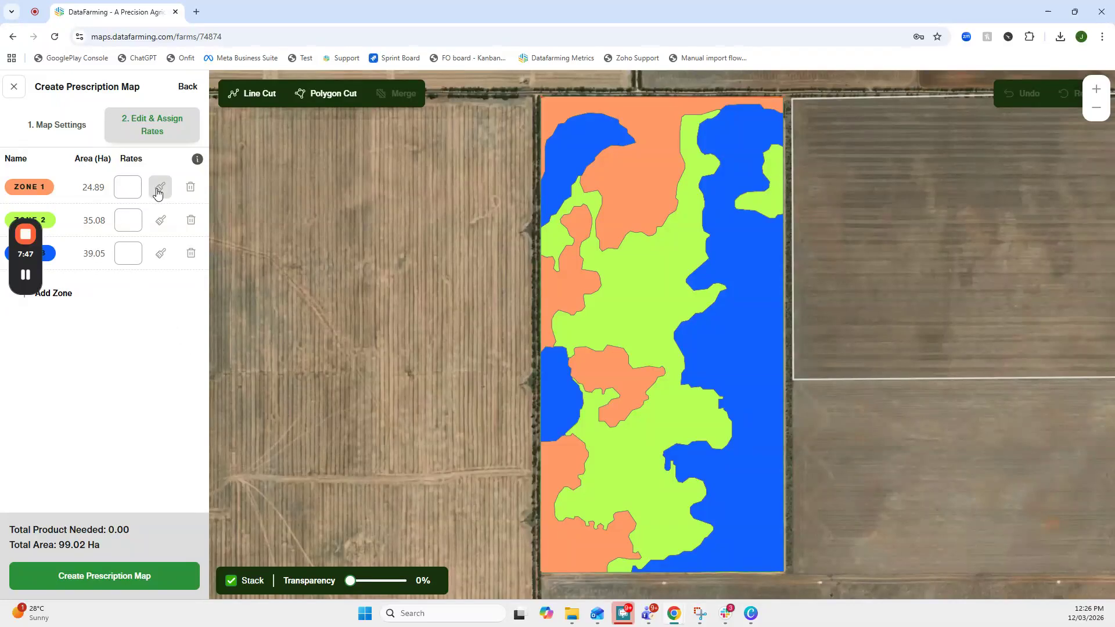
- Repaint the isolated Zone 1 patch in the middle of the field as Zone 2, and return it to Zone 1
click(161, 224)
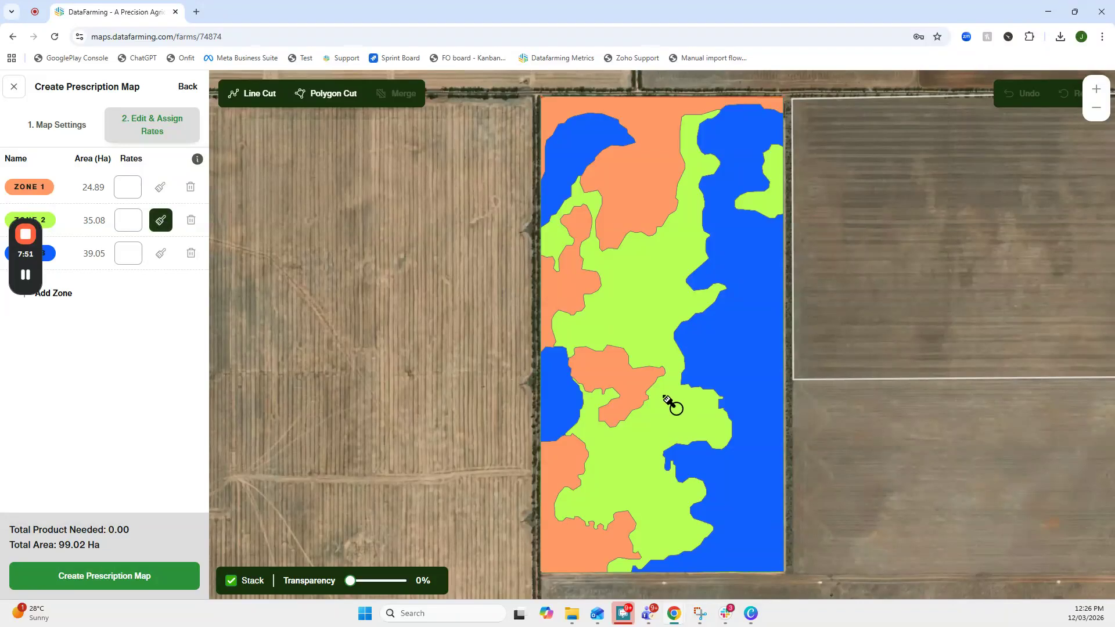
click(619, 377)
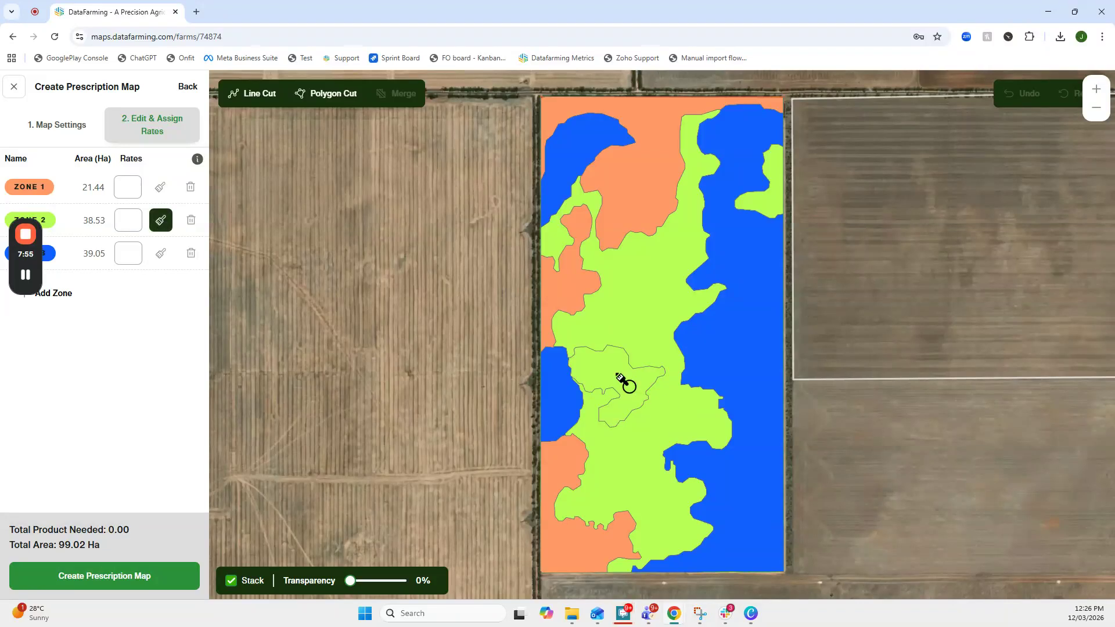
click(160, 187)
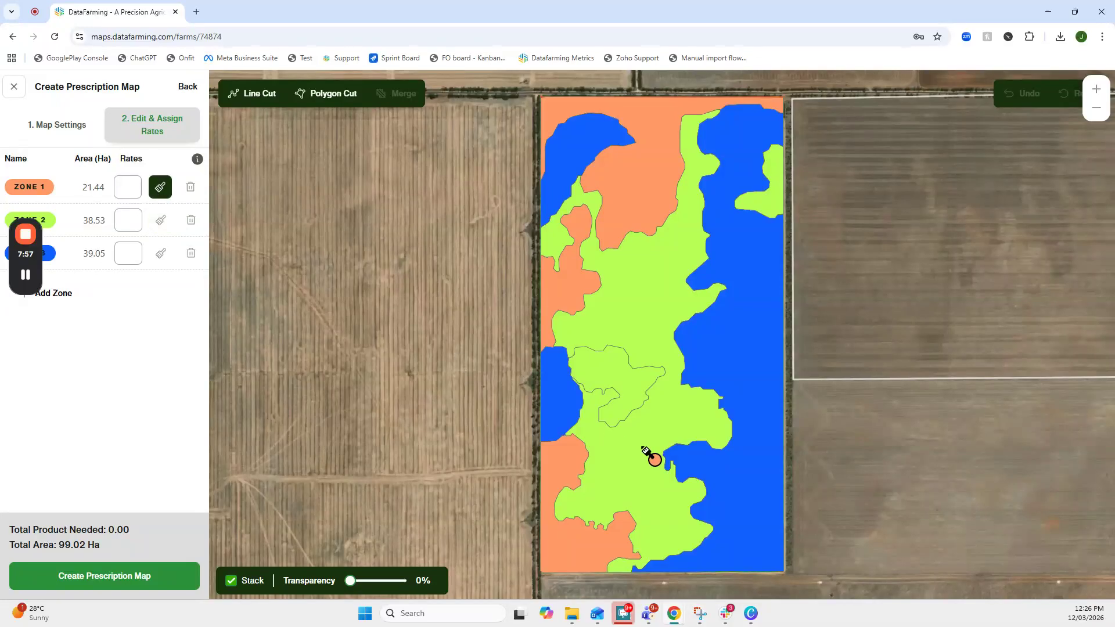
click(632, 384)
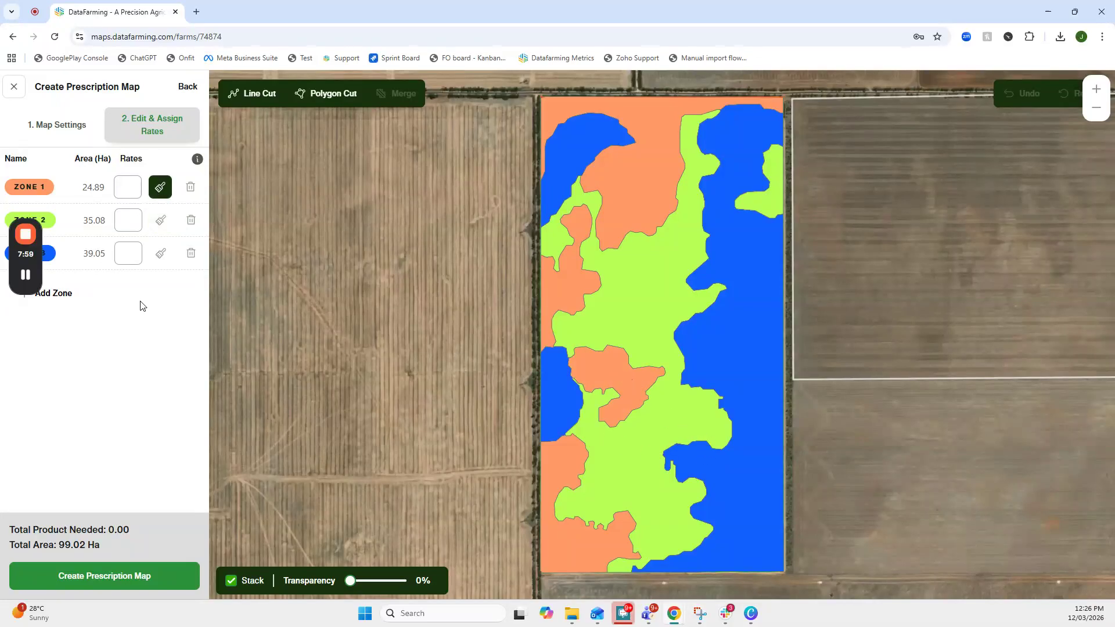
- Assign rates of 80 to Zone 1, 60 to Zone 2 and 40 to Zone 3
click(128, 185)
text(80)
click(133, 211)
text(60)
click(123, 254)
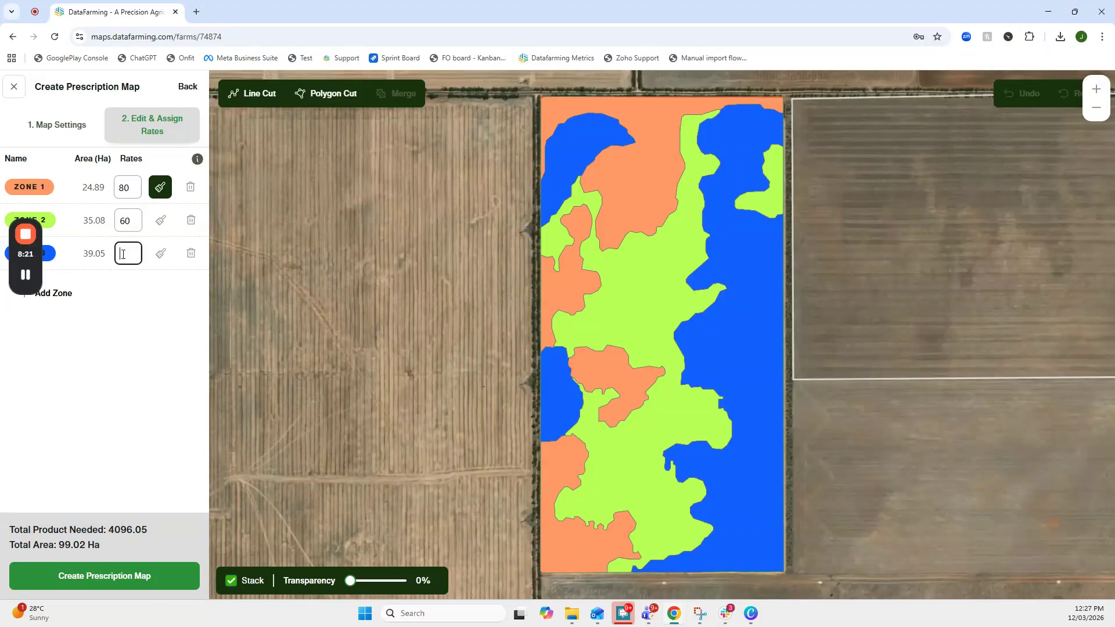
text(40)
- Add a fourth zone and polygon-cut a small rectangle across the Zone 2 and Zone 3 boundary near the field's southern edge
click(57, 293)
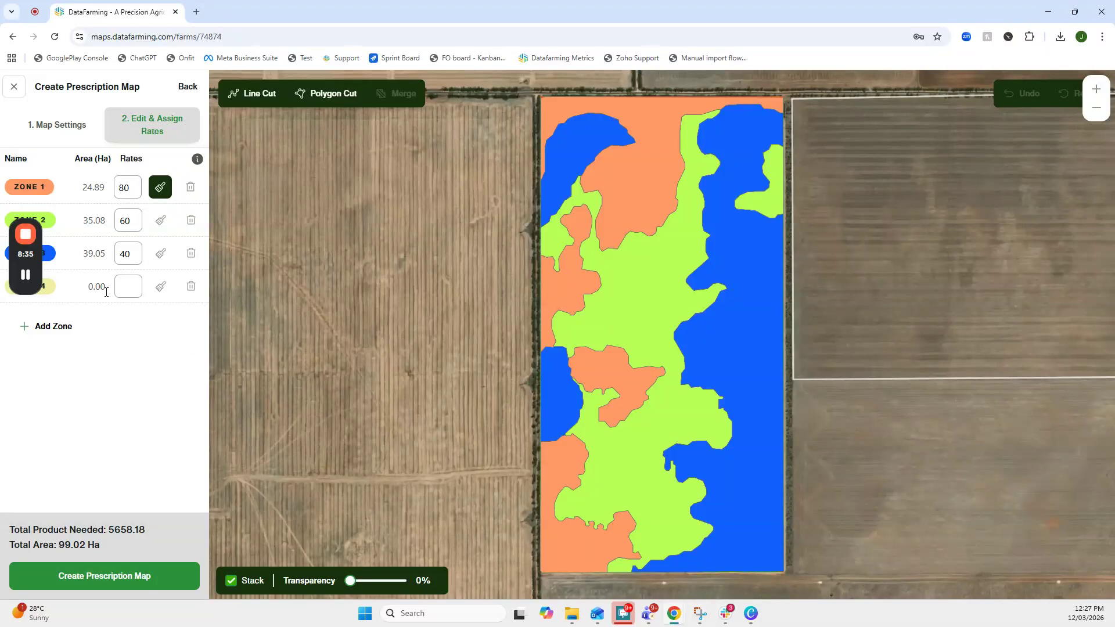
click(328, 94)
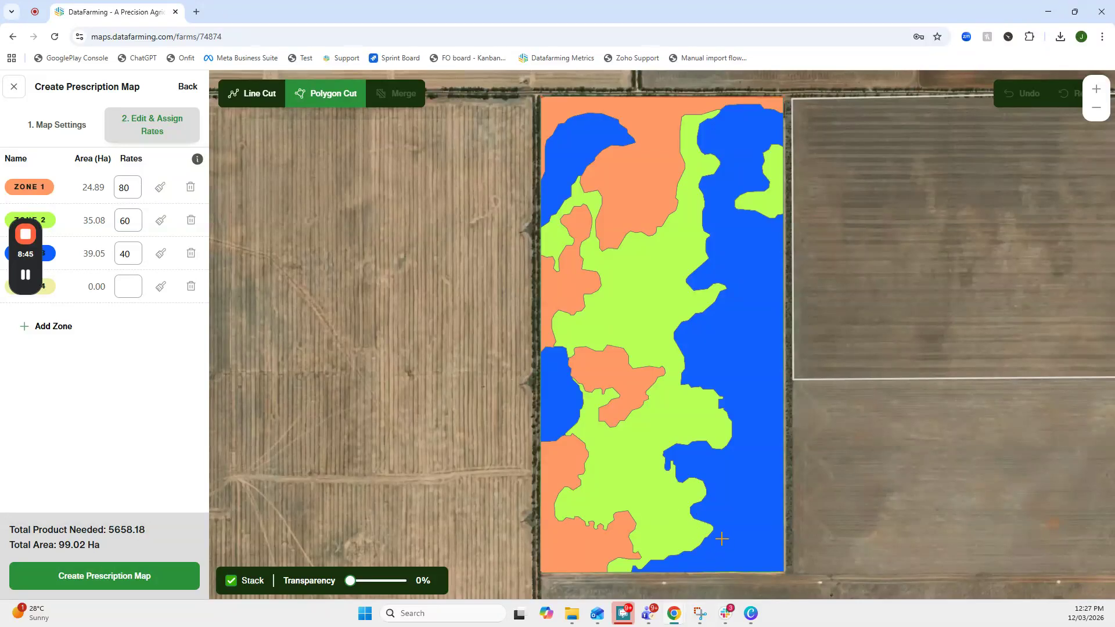
click(677, 515)
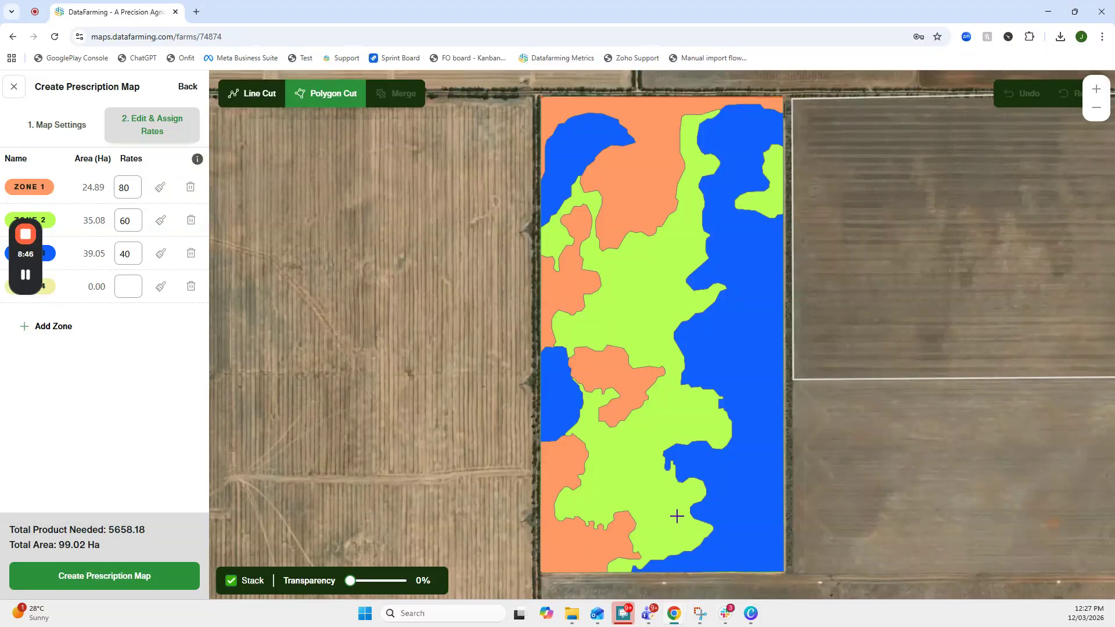
click(678, 562)
click(736, 562)
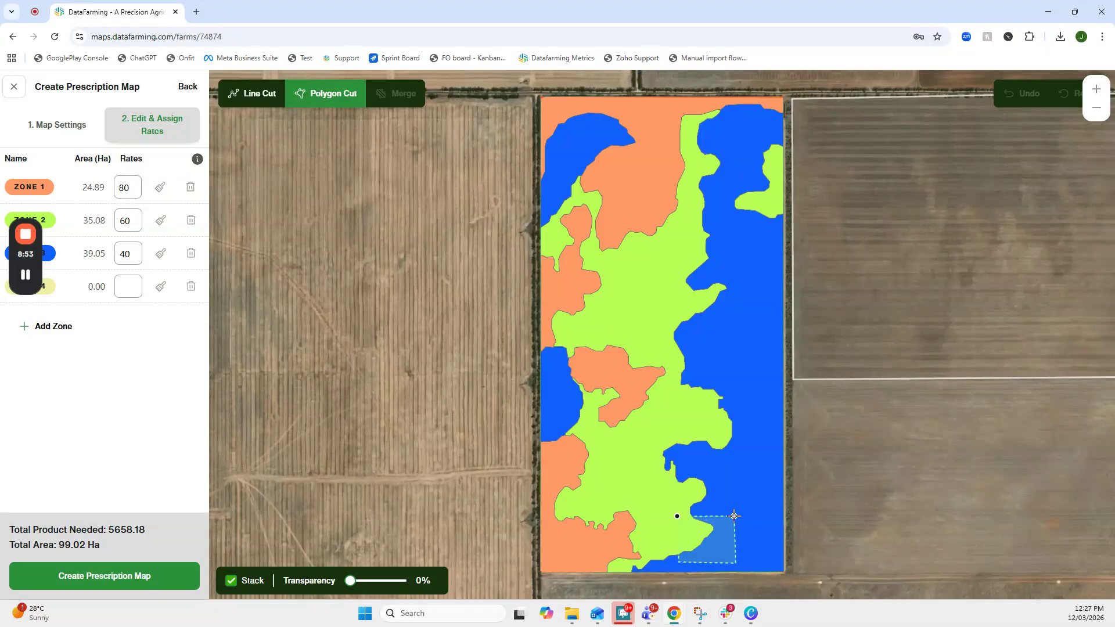
double_click(736, 517)
- Paint both parts of the cut rectangle as Zone 4 and set that zone's rate to 0
click(161, 286)
click(702, 540)
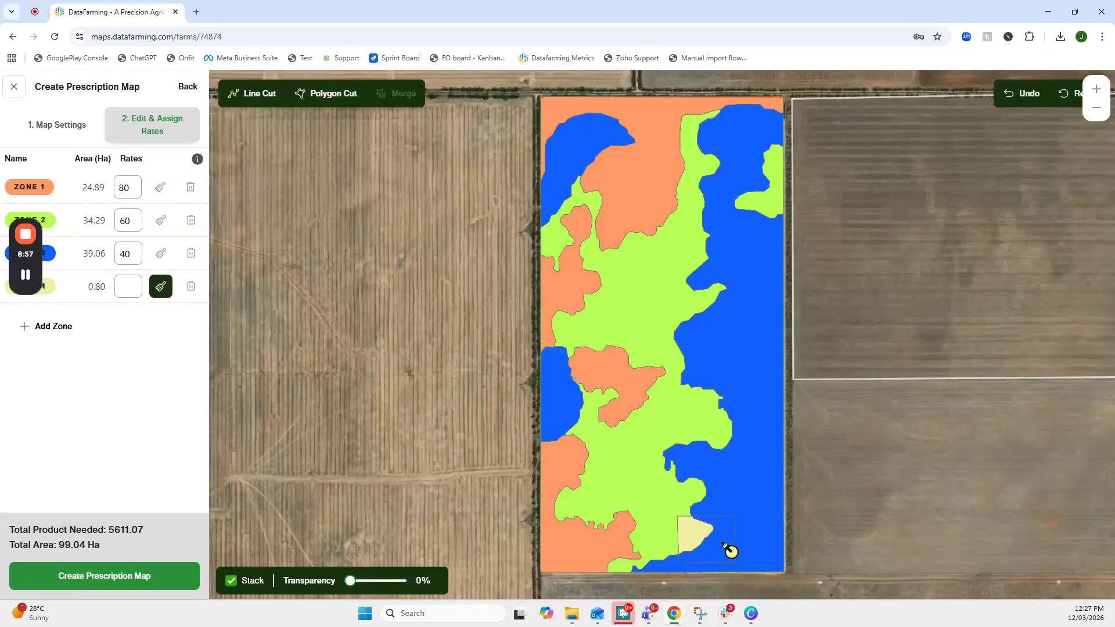
click(729, 549)
click(123, 281)
text(0)
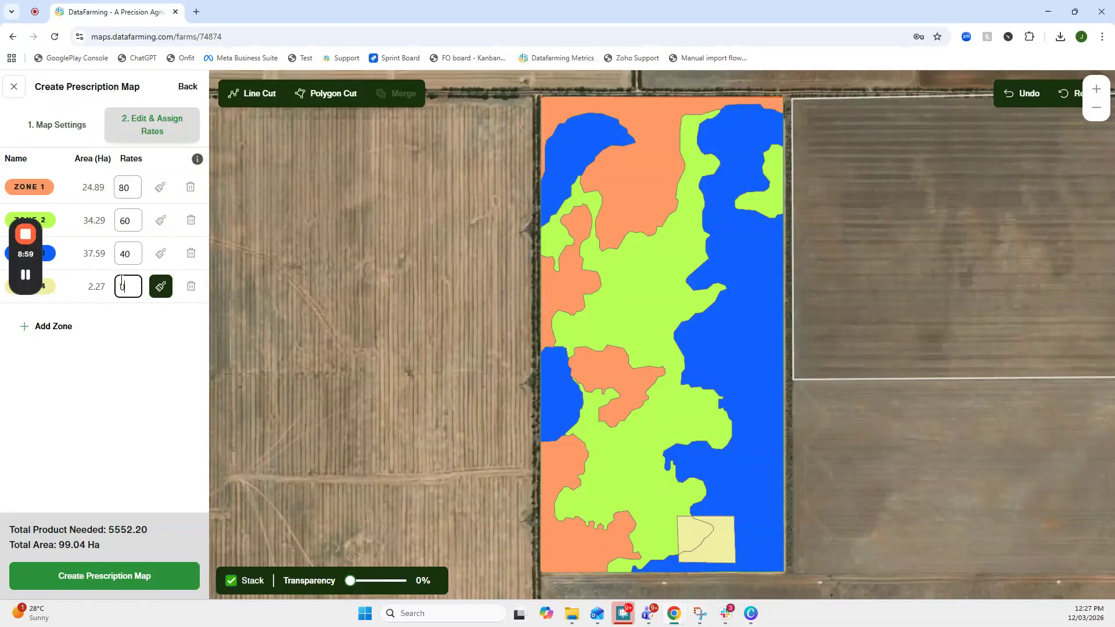
click(79, 410)
- Create the prescription map and view it in the map explorer
click(104, 576)
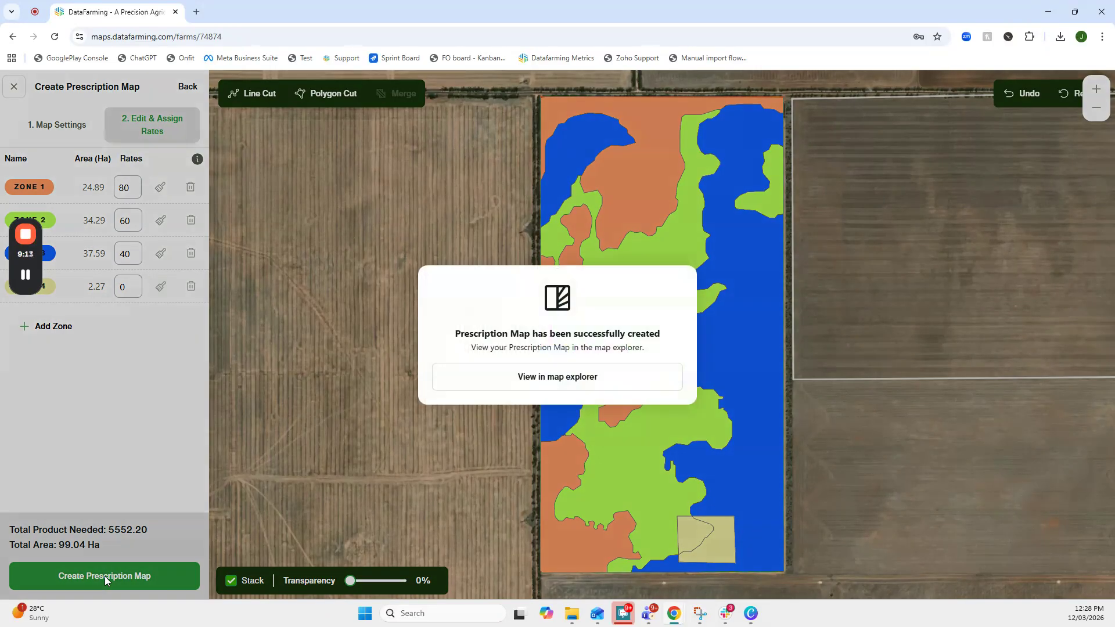
click(607, 375)
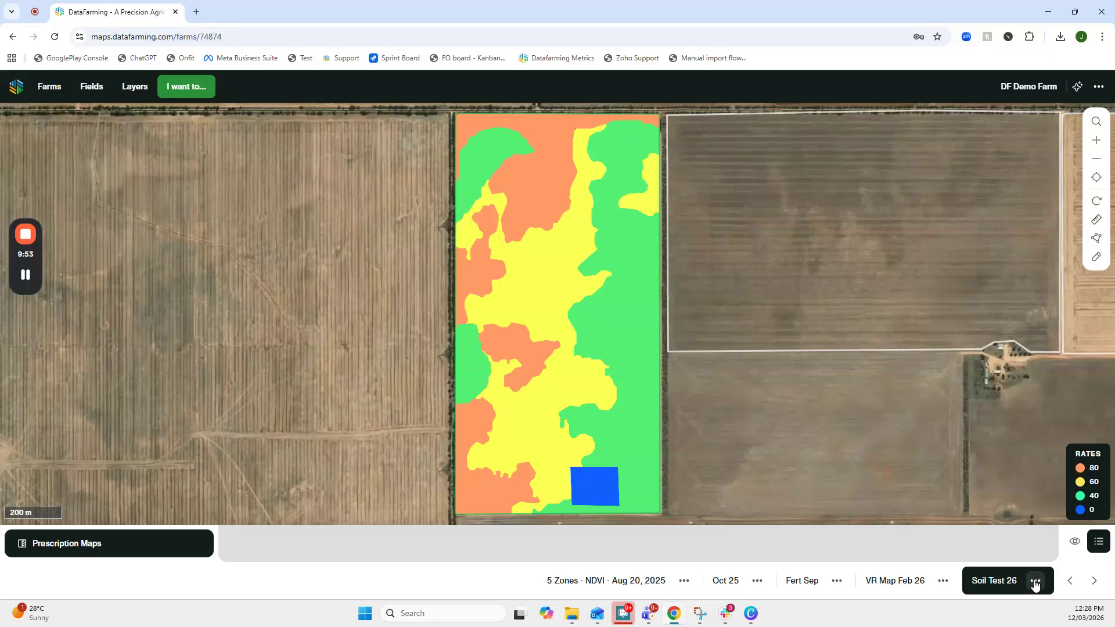
- Look at the edit and export options for the Soil Test 26 prescription map
click(1036, 583)
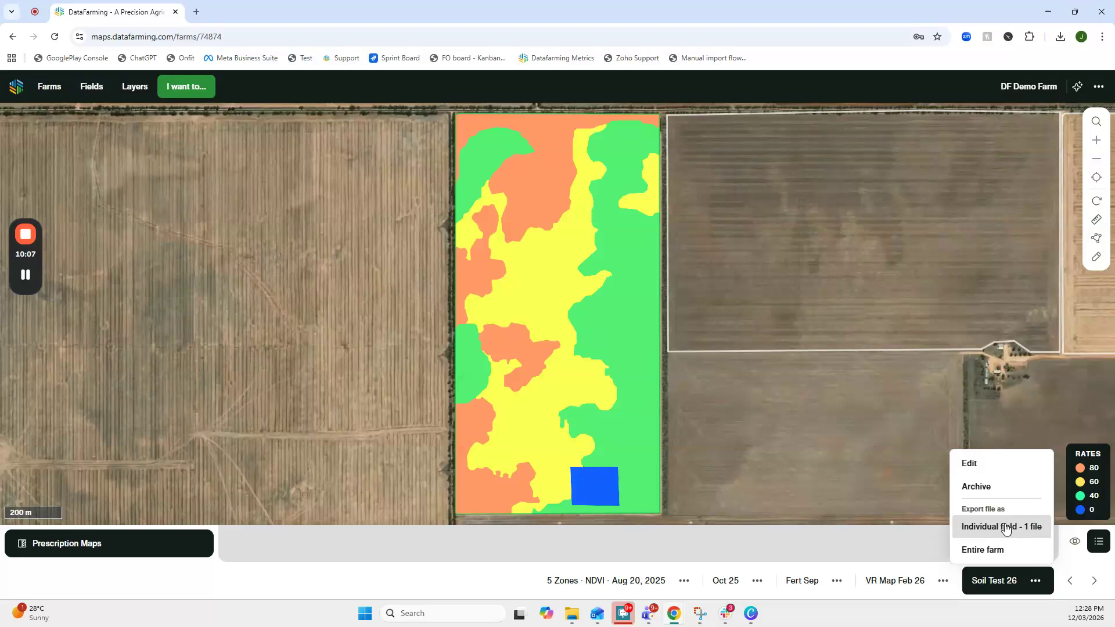
click(788, 394)
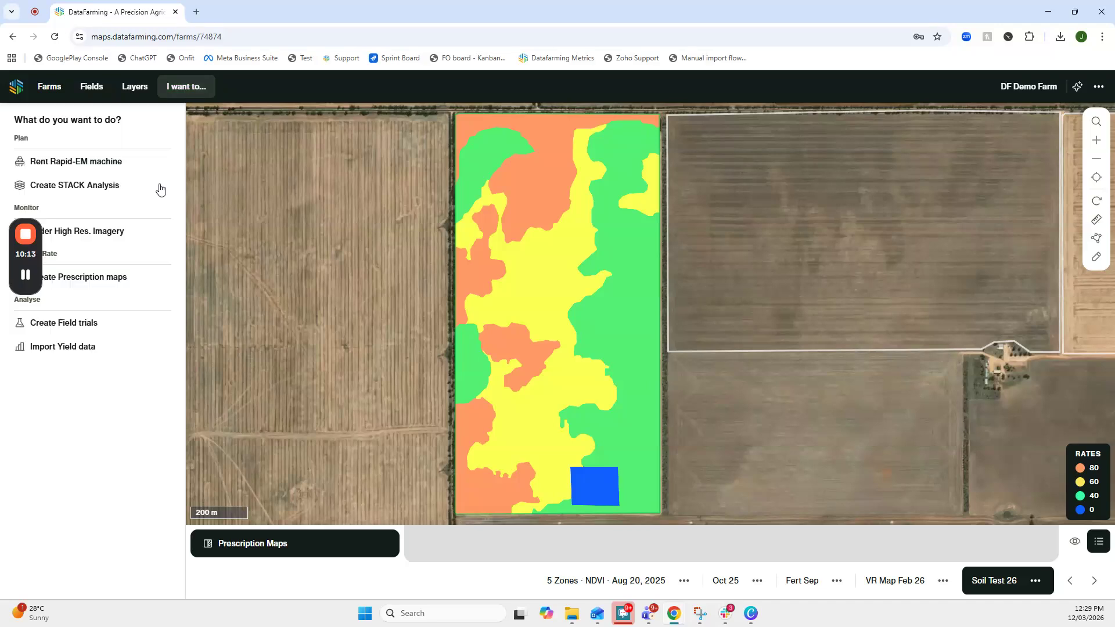
- Start a new field trial named "Trial 26", skipping the guided tips, and continue to the trial plan
click(103, 323)
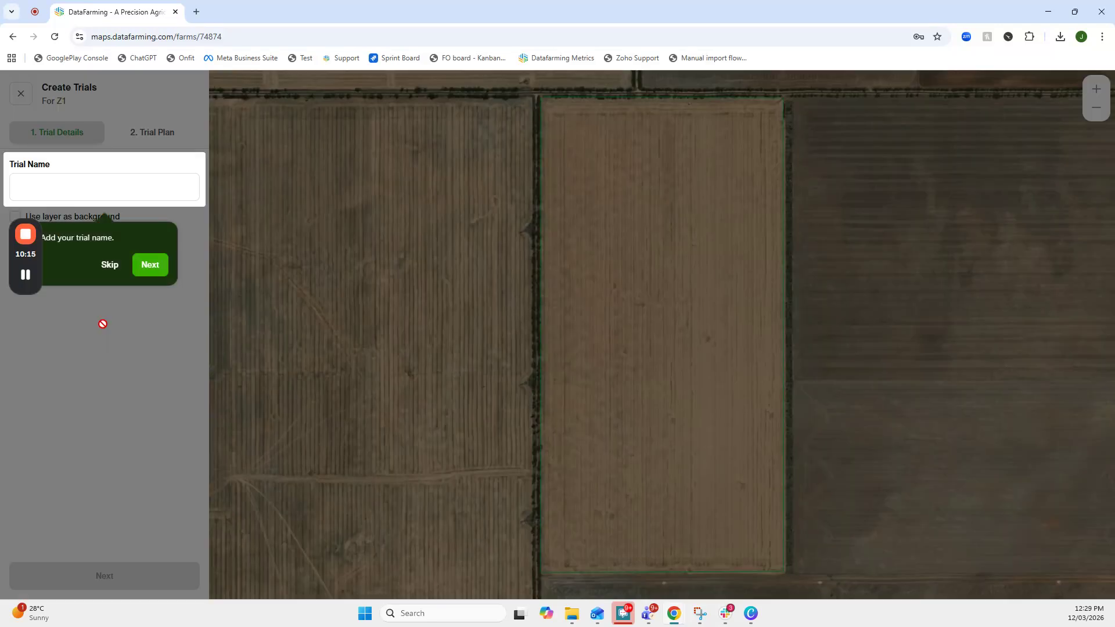
click(113, 271)
click(88, 180)
text(Trial 26)
click(141, 580)
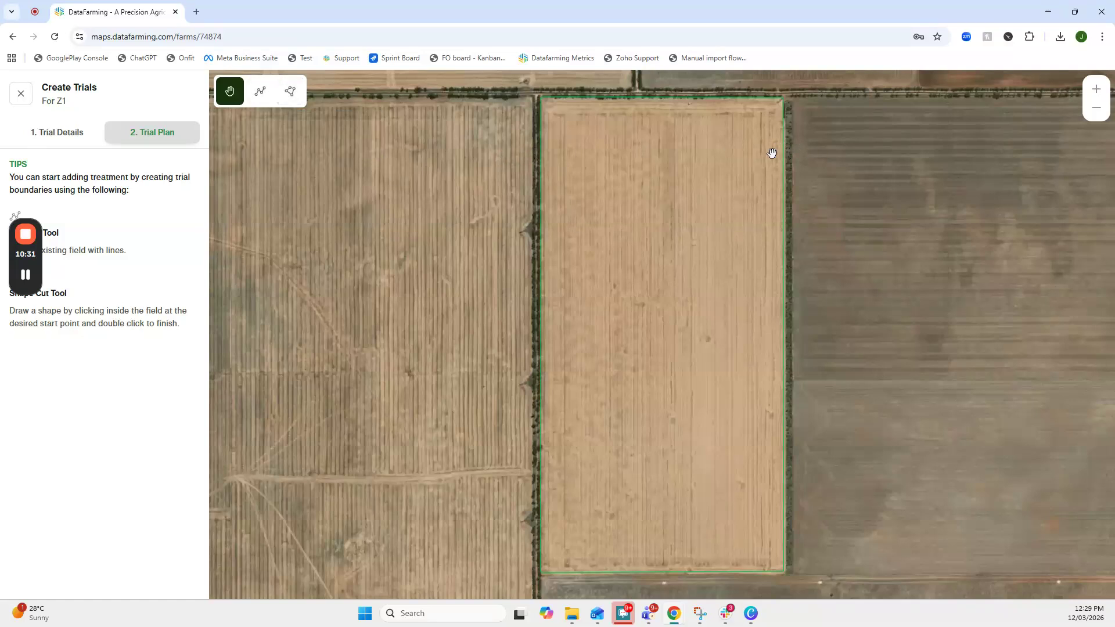
- Cut the northern part of the field with three horizontal lines about 175 m apart and save the trial boundaries
click(260, 91)
click(521, 159)
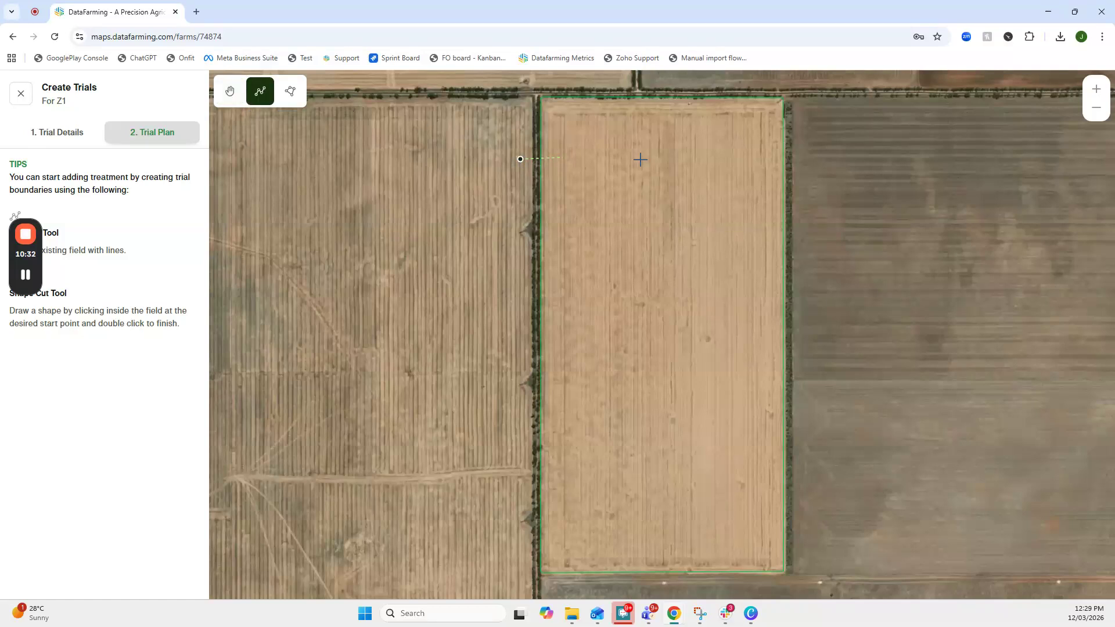
double_click(802, 158)
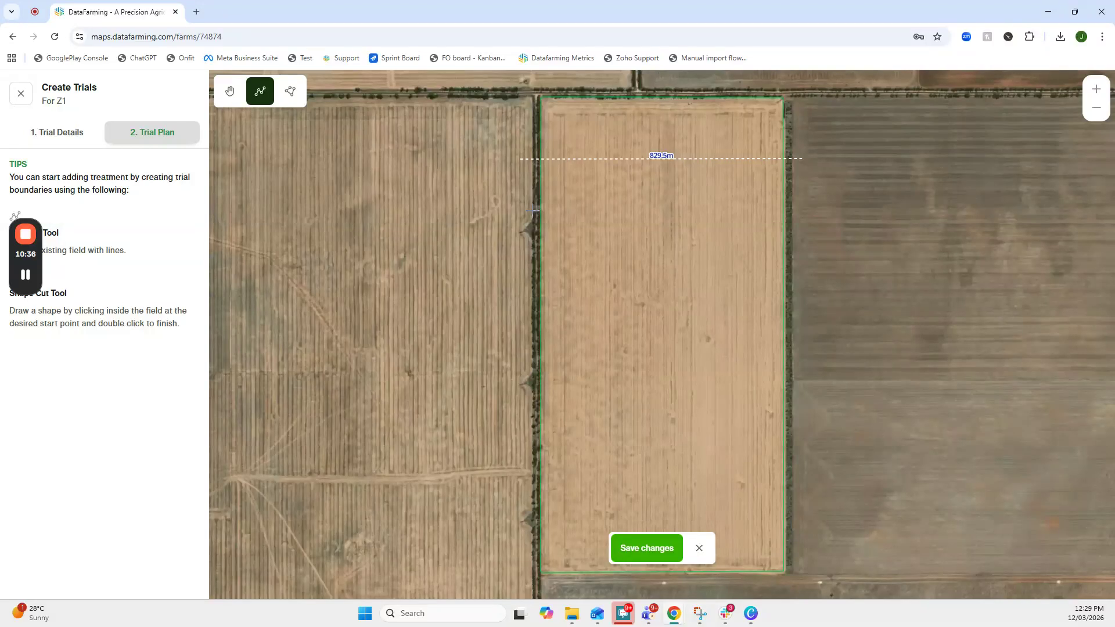
click(530, 216)
double_click(802, 215)
click(534, 276)
double_click(796, 277)
click(667, 547)
- Add two treatments named "A" and "B" to the trial
click(121, 218)
text(A)
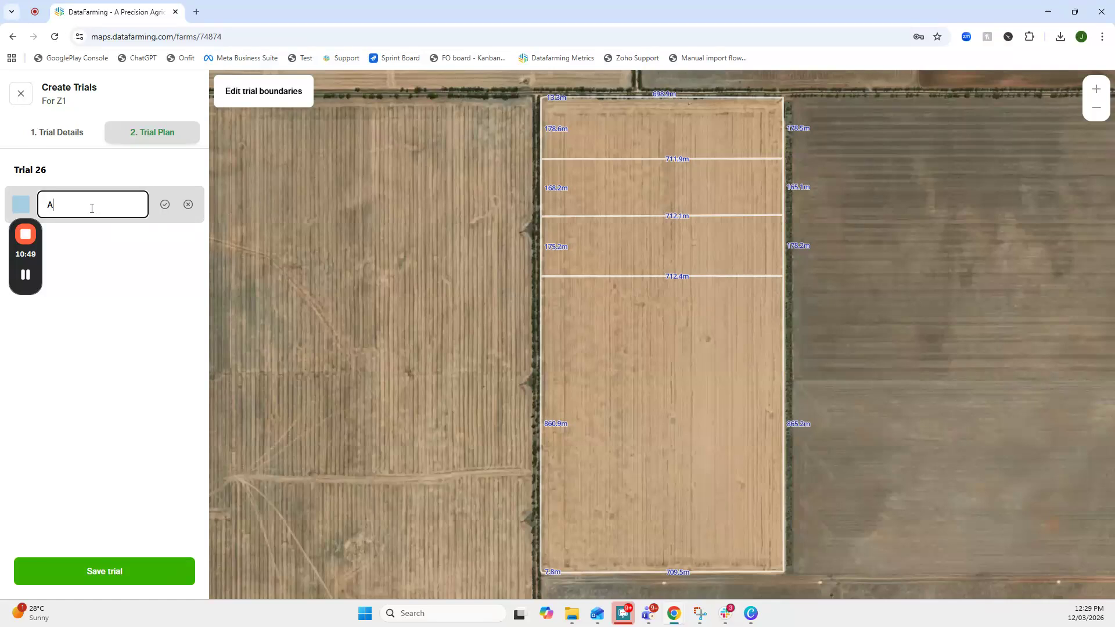
key(Return)
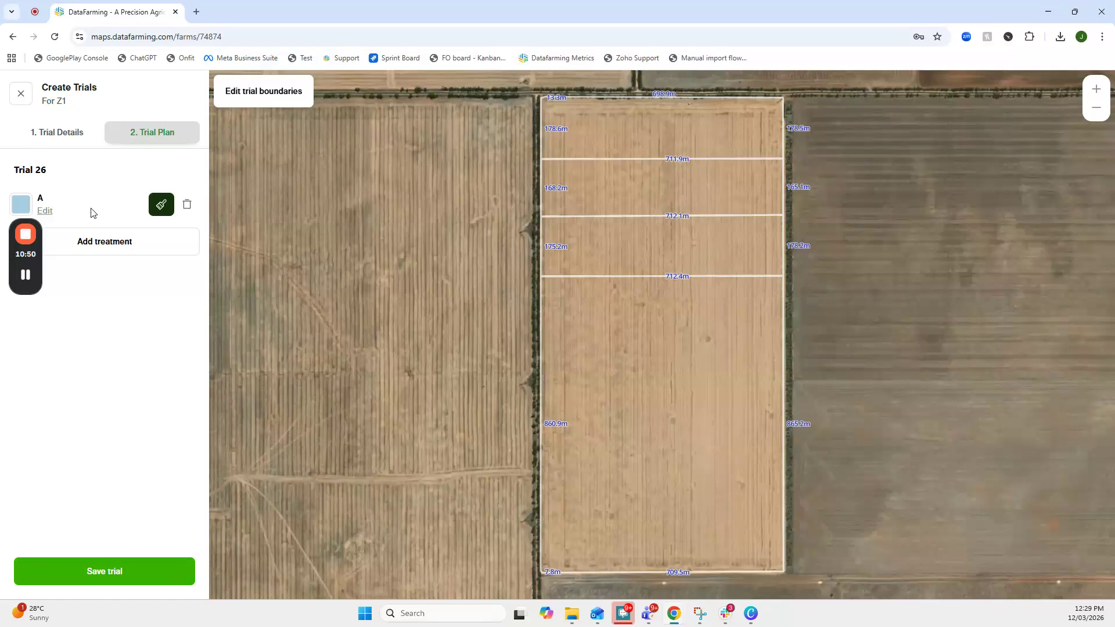
click(73, 244)
text(B)
key(Return)
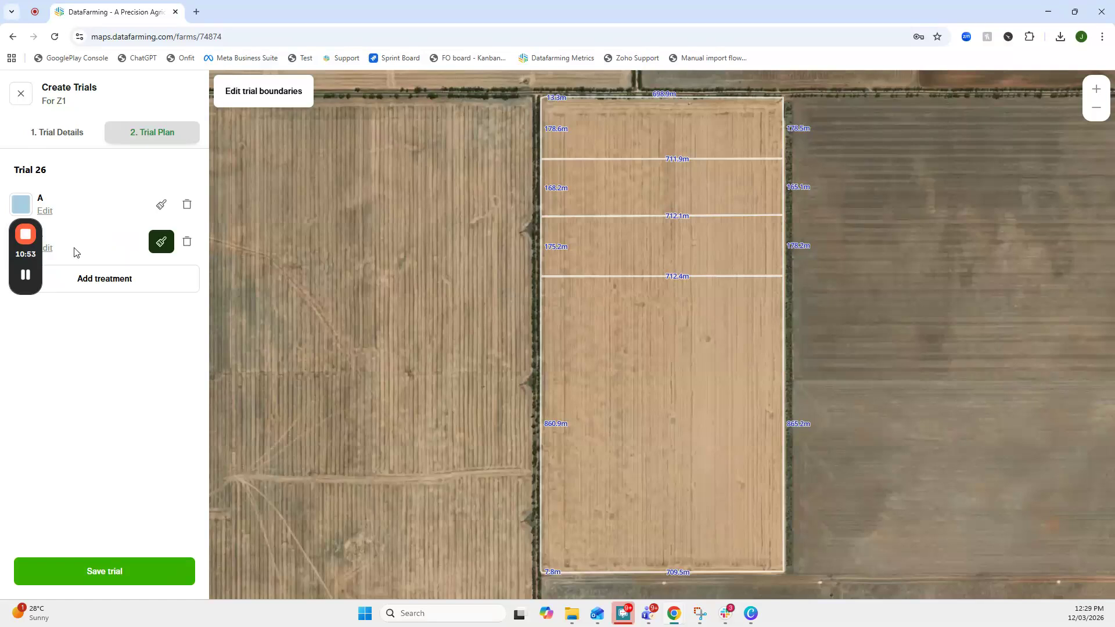
- Add a third treatment named "C" to the trial
click(75, 285)
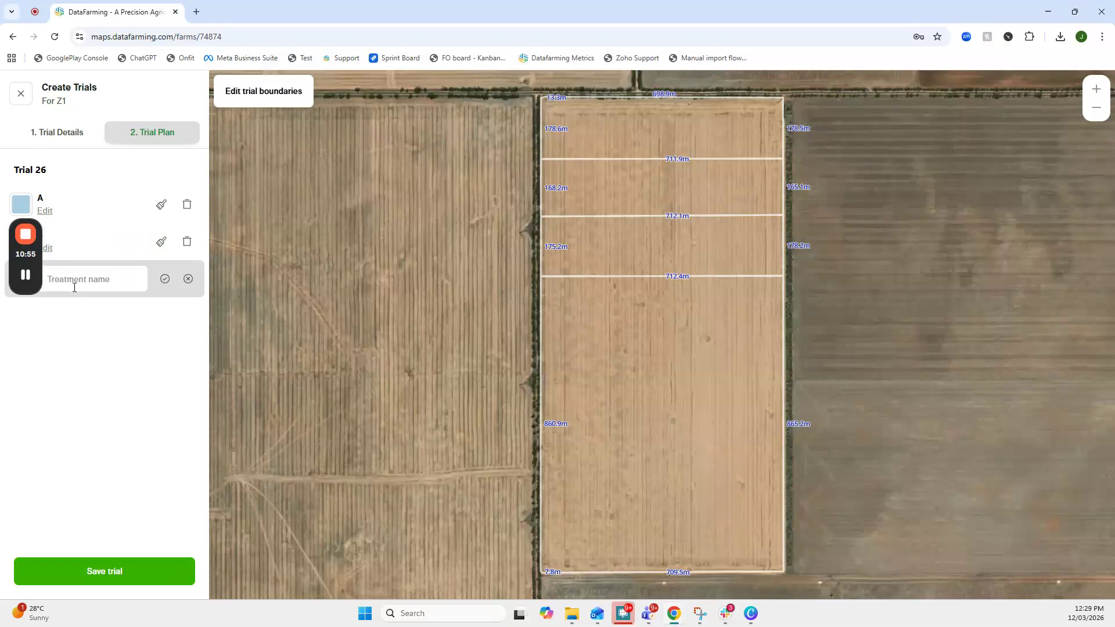
click(74, 287)
text(C)
click(165, 279)
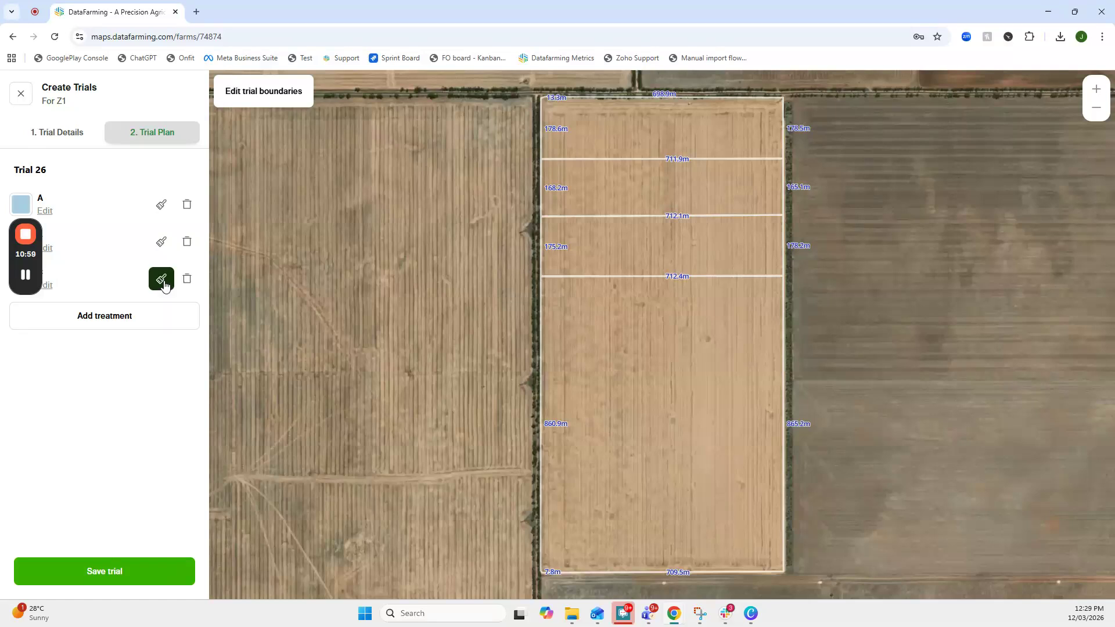
- Paint treatments A, B and C onto the three northern strips of the field, in that order from north to south
click(161, 207)
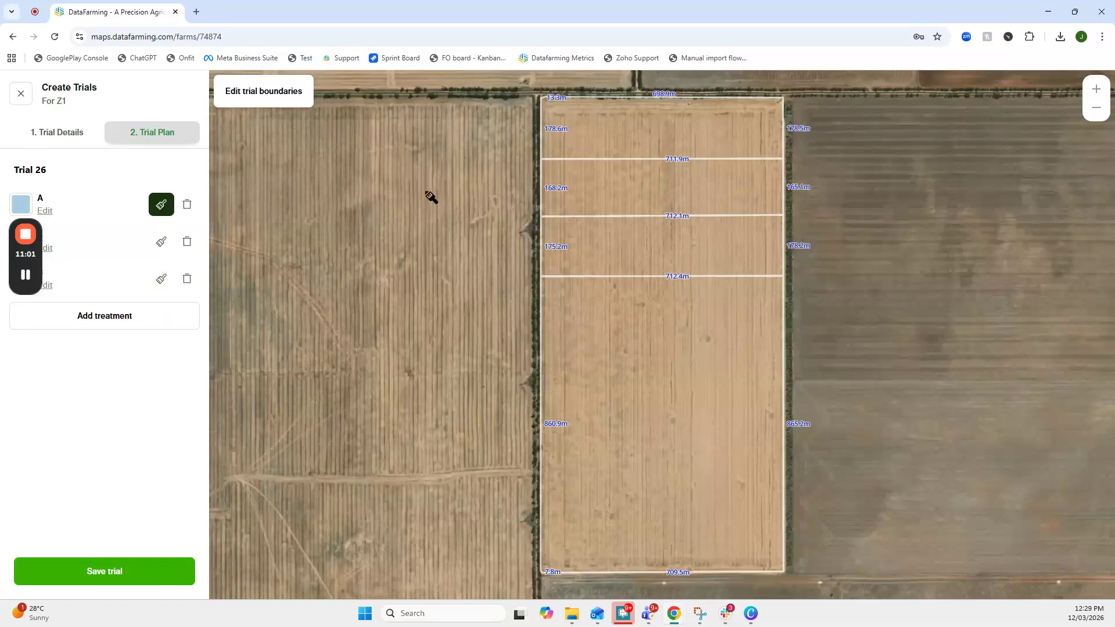
click(677, 129)
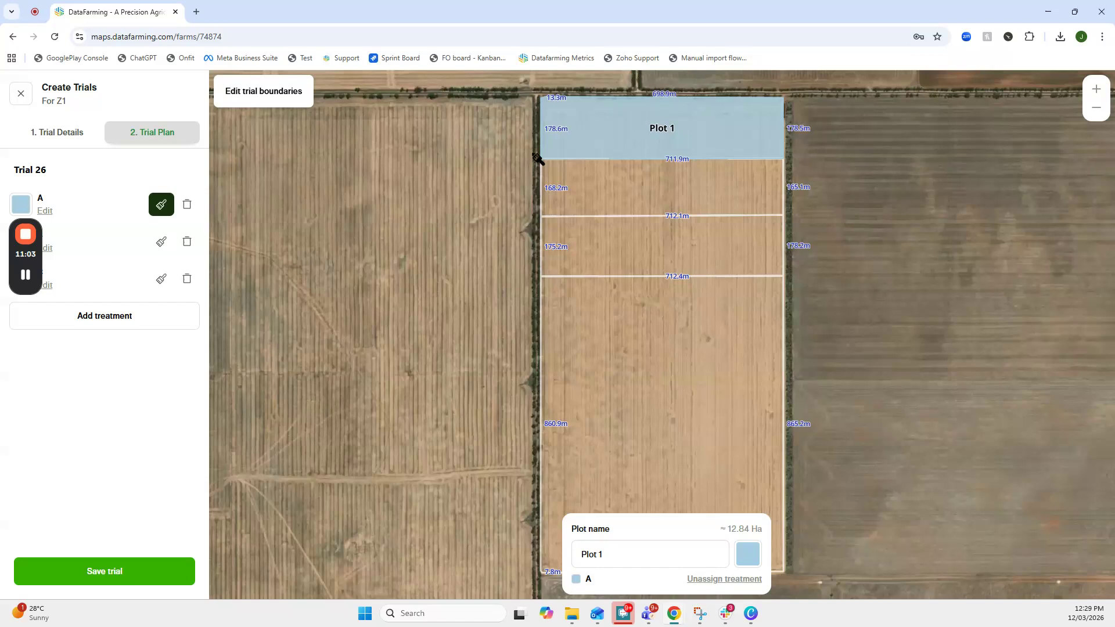
click(161, 241)
click(677, 200)
click(161, 279)
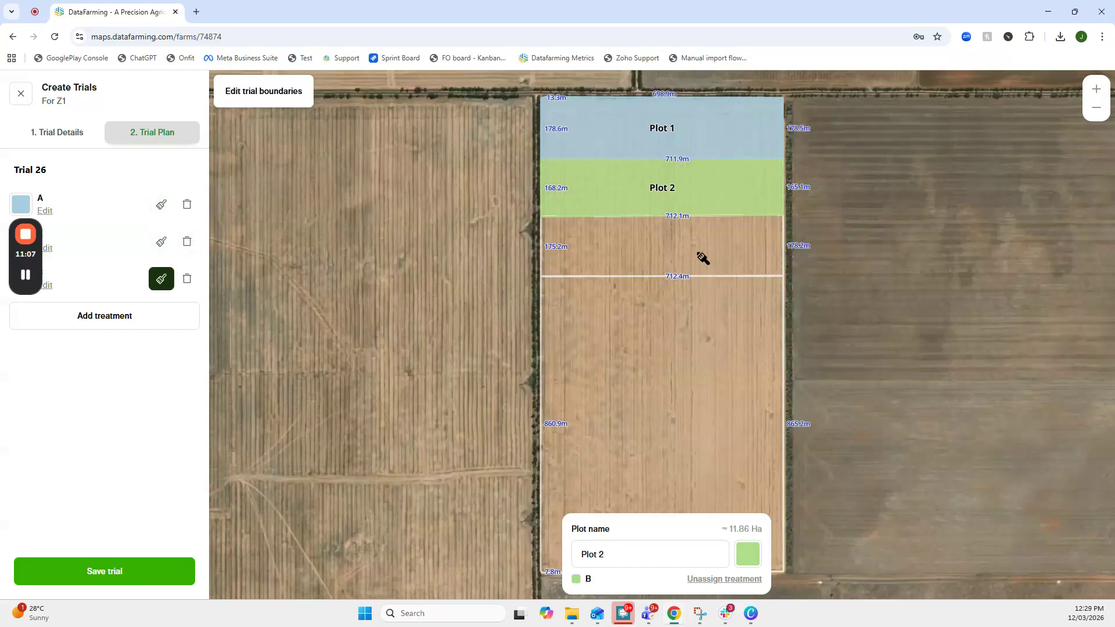
click(731, 248)
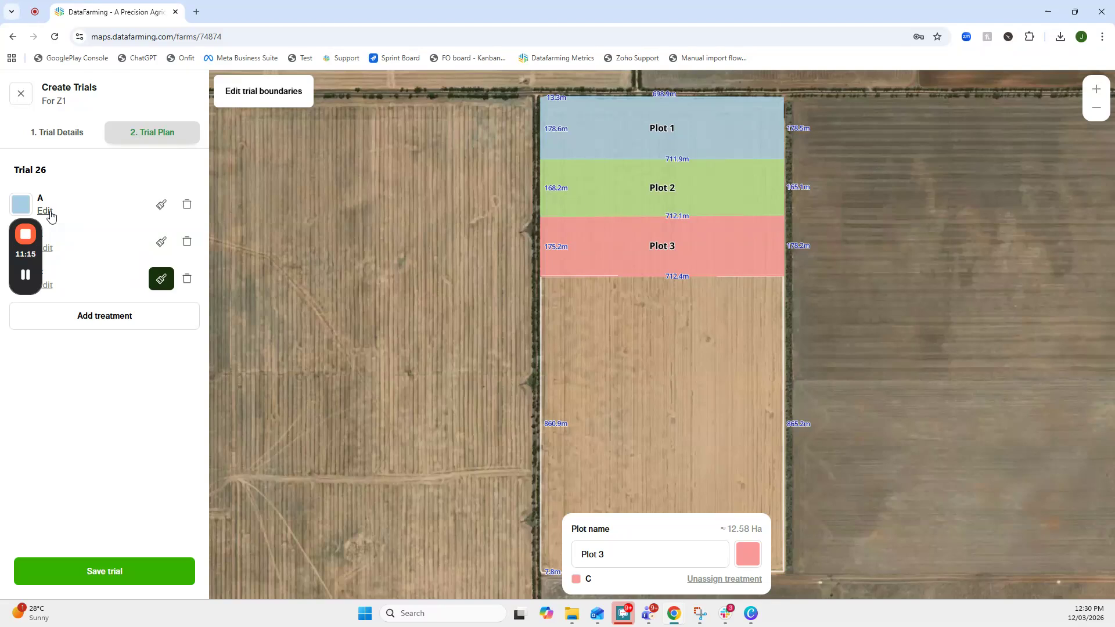
- Save the trial despite the unnamed plot and view it in the mapping tool
click(162, 580)
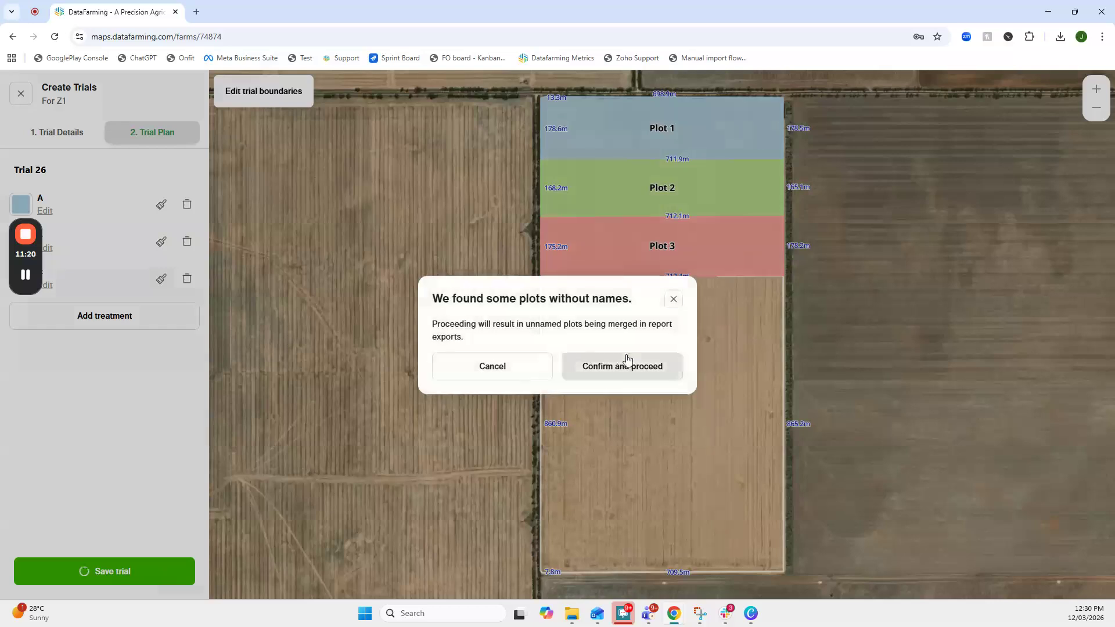
click(632, 375)
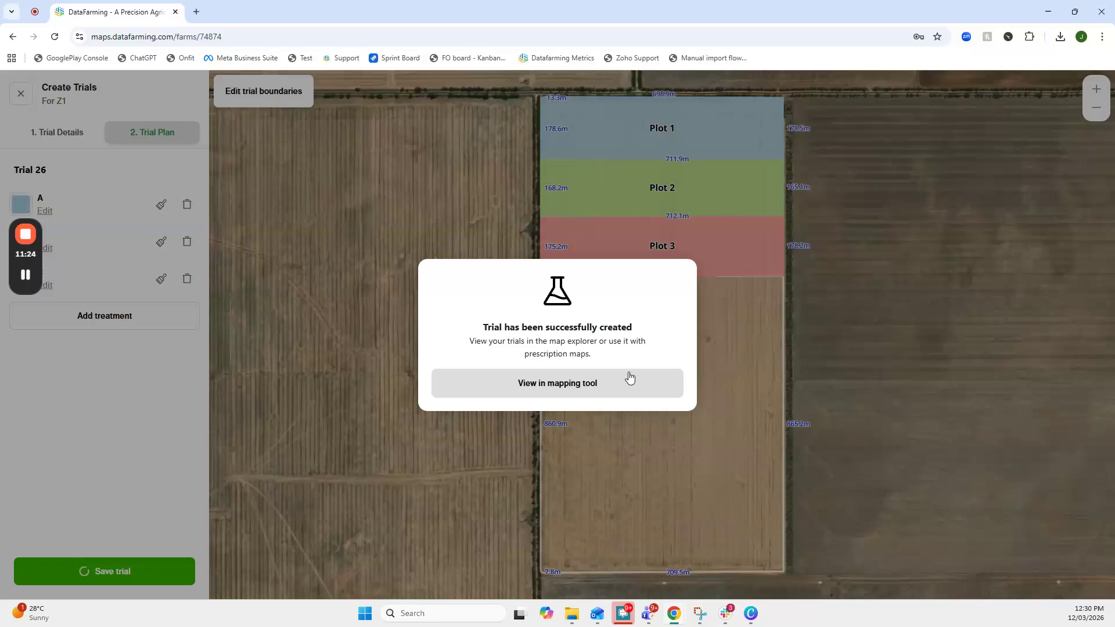
click(629, 377)
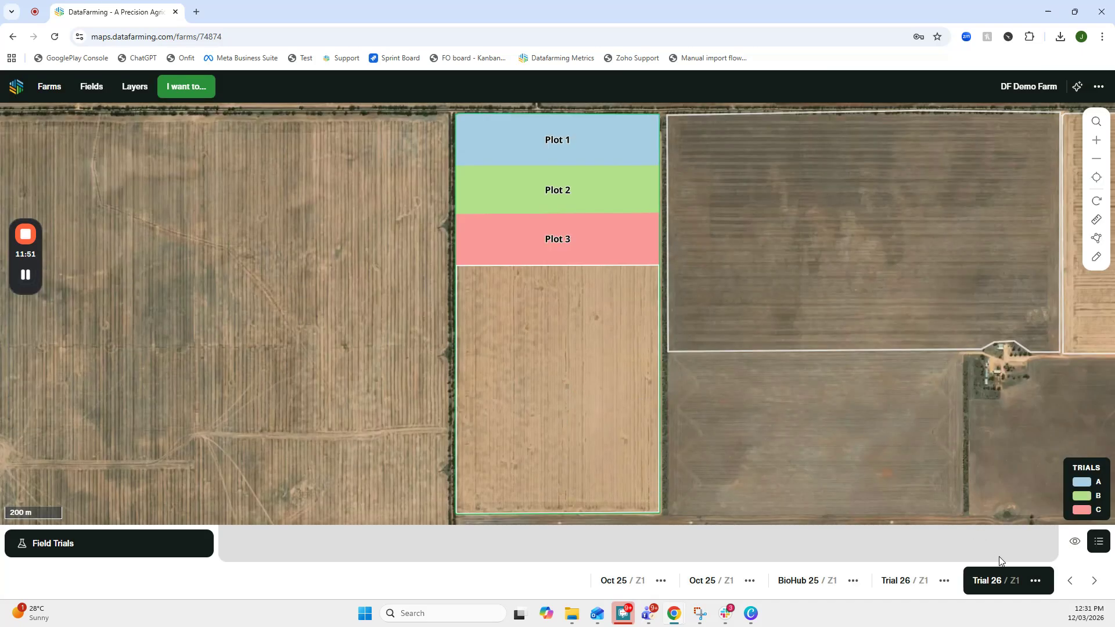
- Begin a CSV result export for the new Trial 26 with a Standard Resolution NDVI layer dated Feb 16, 2026
click(1040, 585)
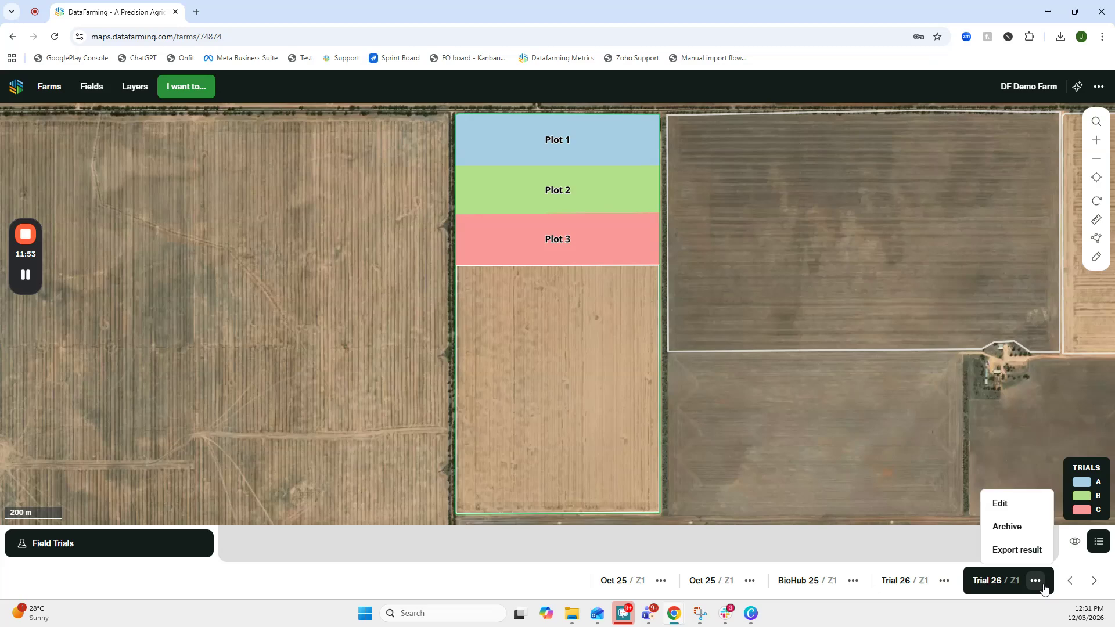
click(1037, 552)
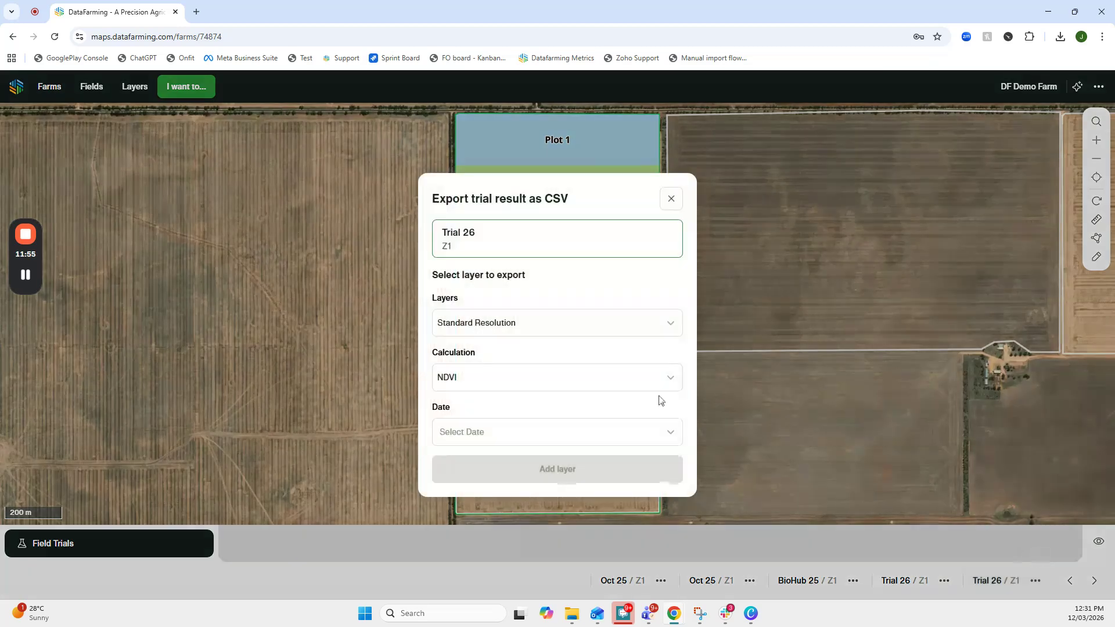
click(599, 327)
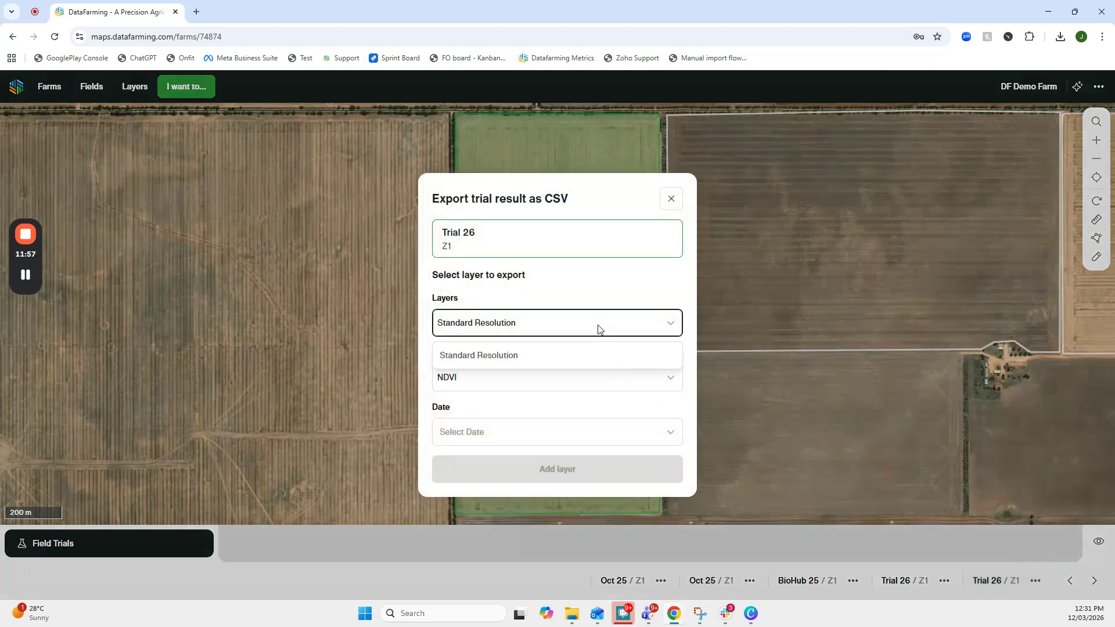
click(584, 356)
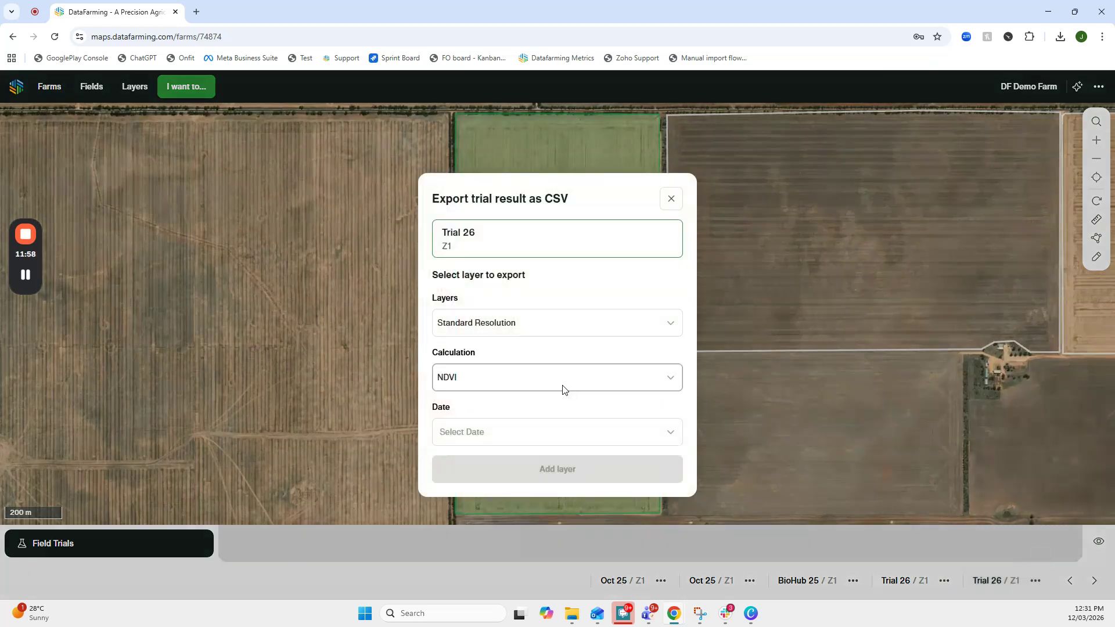
click(543, 432)
click(567, 353)
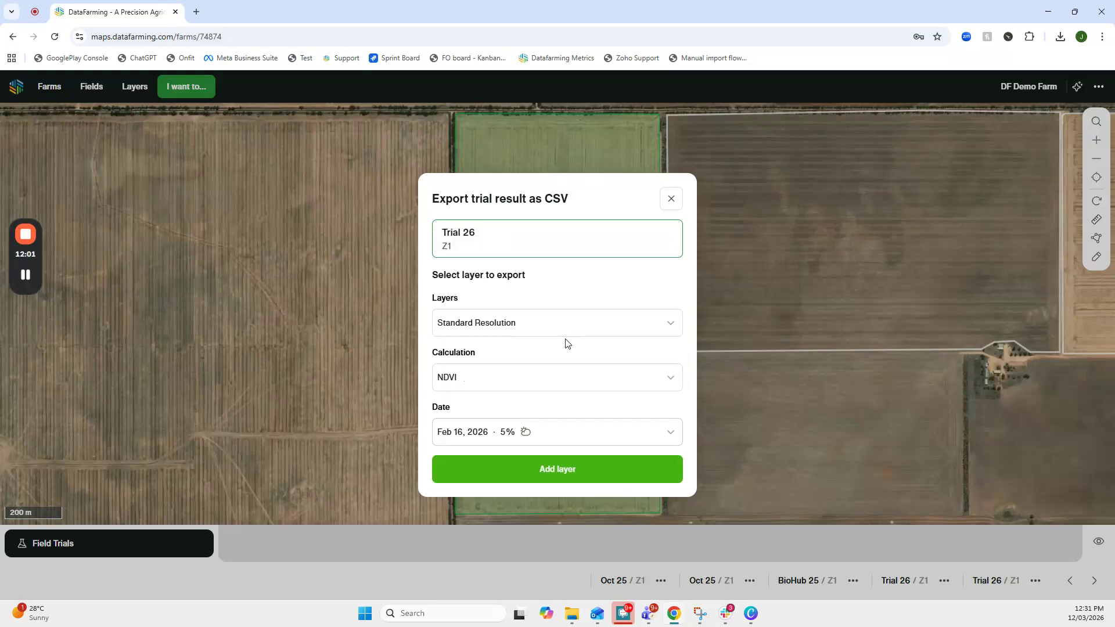
click(551, 476)
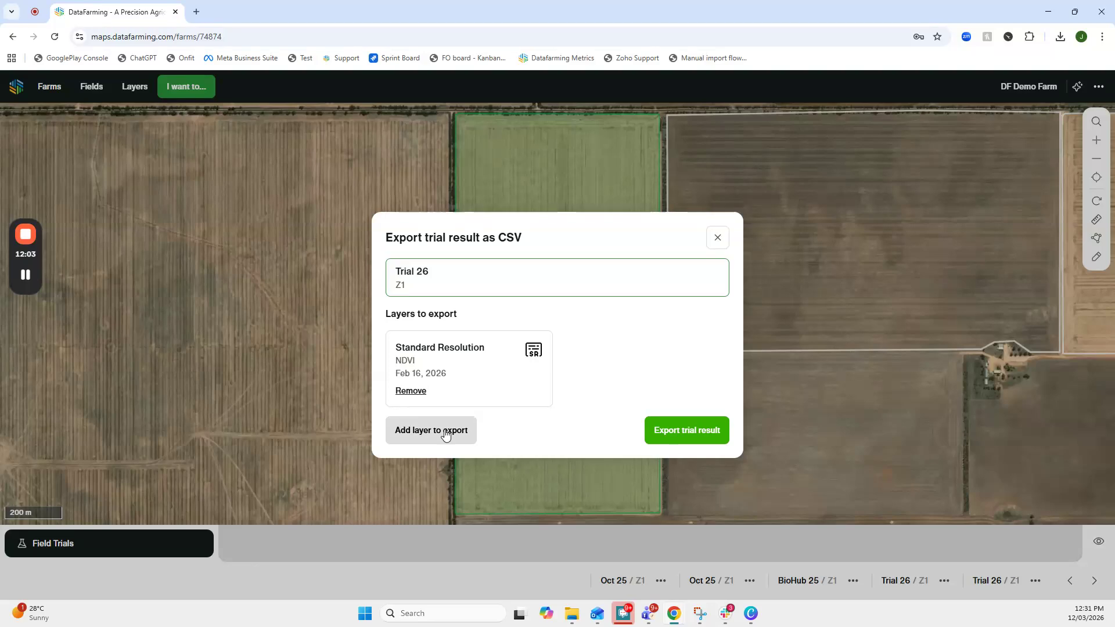
- Add two more Standard Resolution NDVI layers to the export, dated Mar 8, 2026 and Dec 18, 2025
click(448, 430)
click(479, 433)
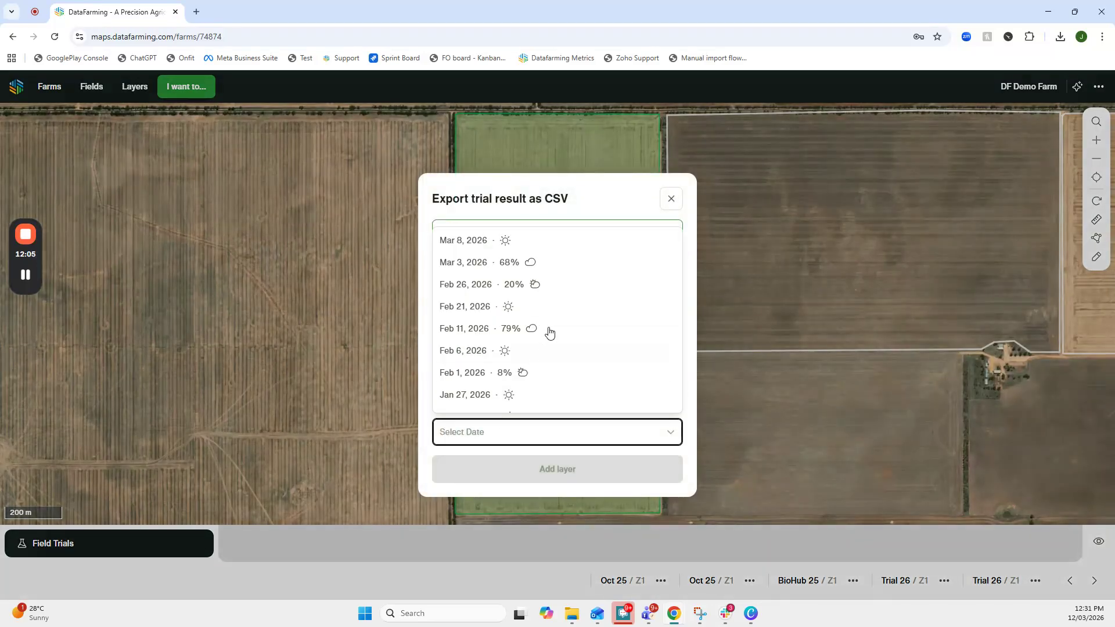
click(494, 240)
click(529, 470)
click(462, 432)
click(489, 431)
scroll(500, 349, down, 5)
click(473, 339)
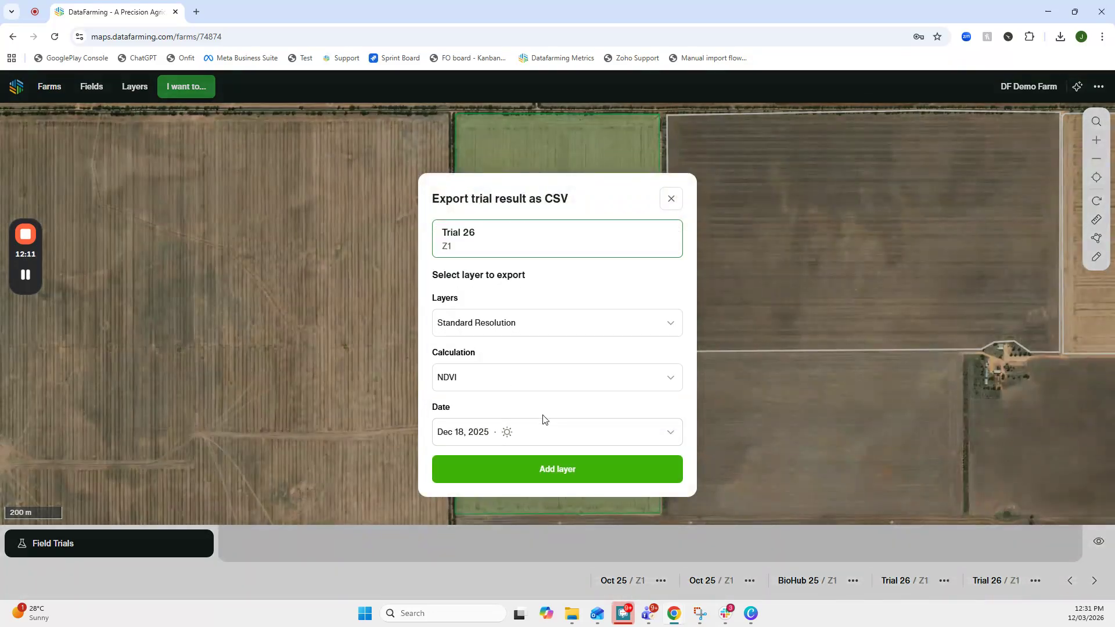
click(555, 470)
- Export the trial result under the suggested file name and close the export dialog
click(688, 479)
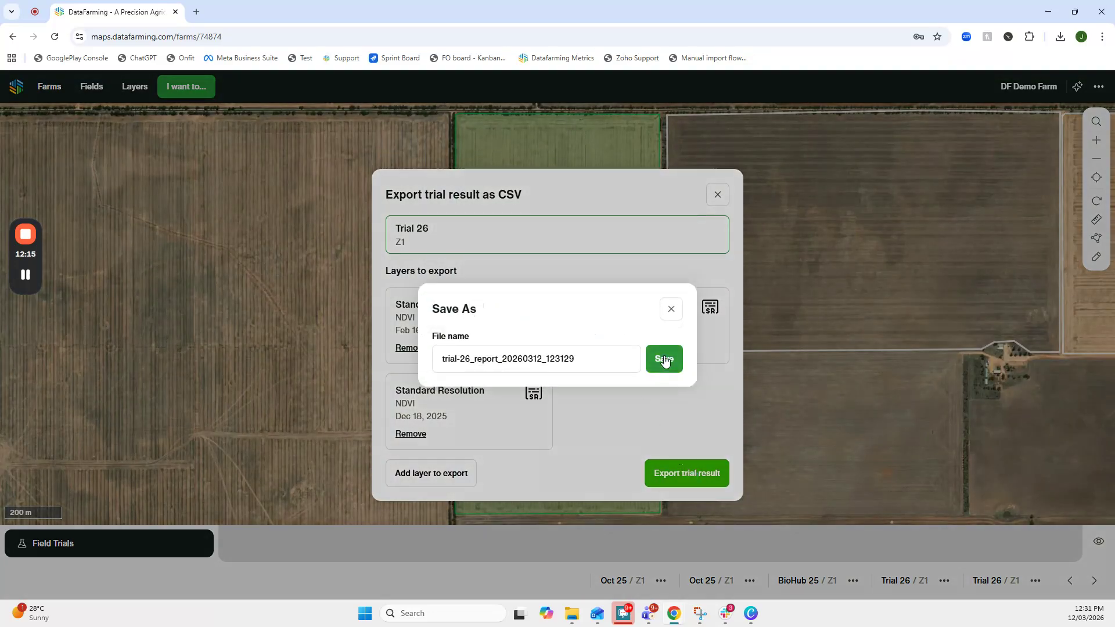
click(664, 357)
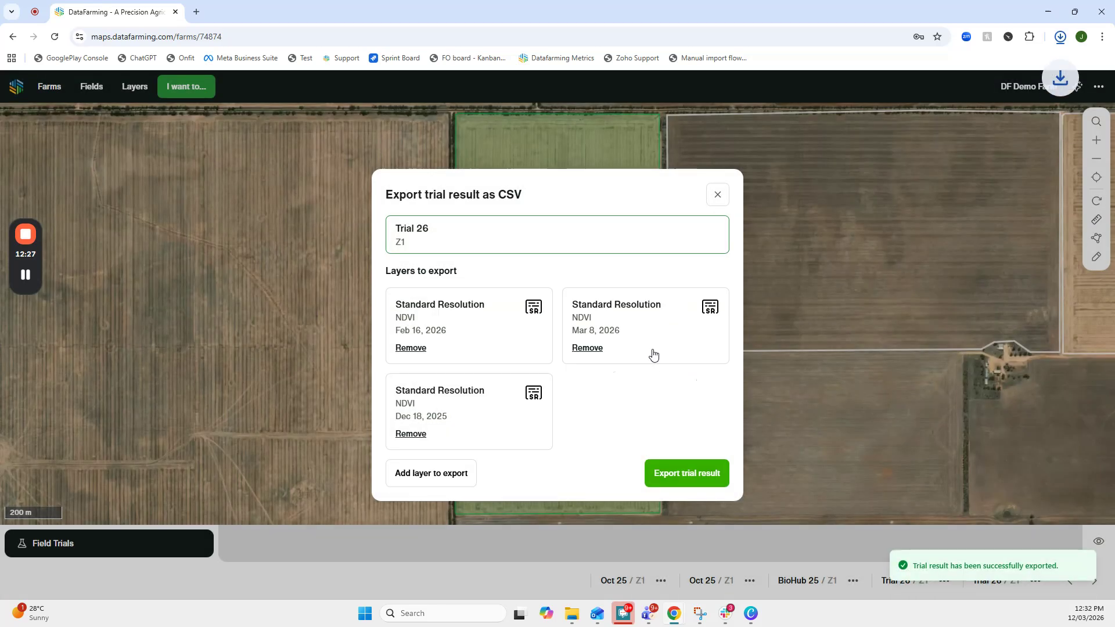
click(718, 195)
- Overlay Trial 26 on the standard-resolution NDVI imagery of Sep 14, 2025, with the Field Trials opacity at 20%
click(1008, 593)
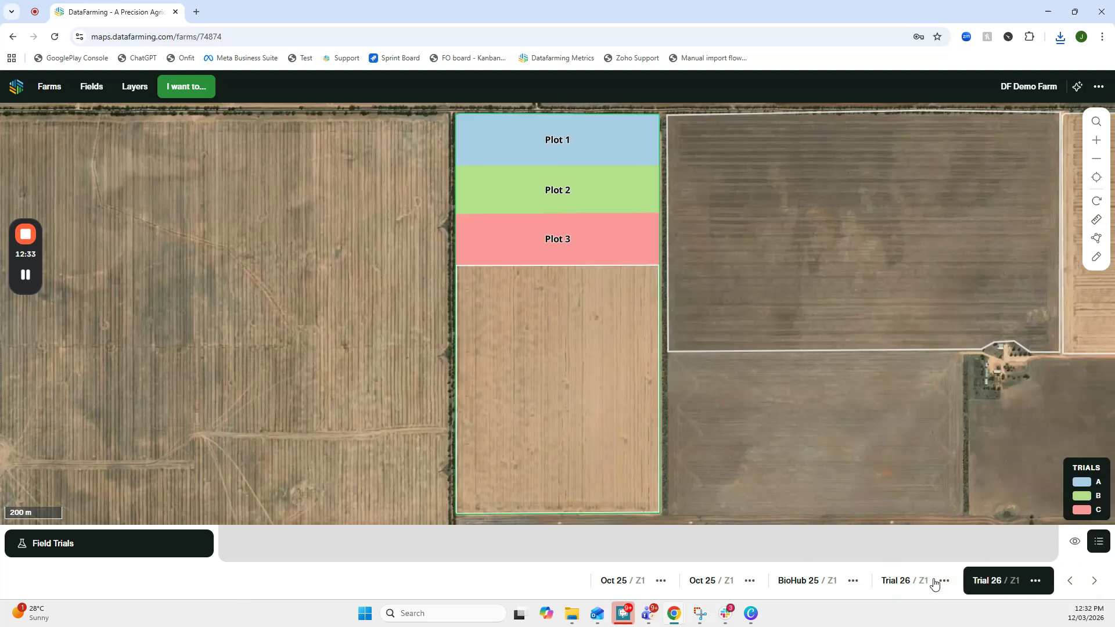
click(1075, 544)
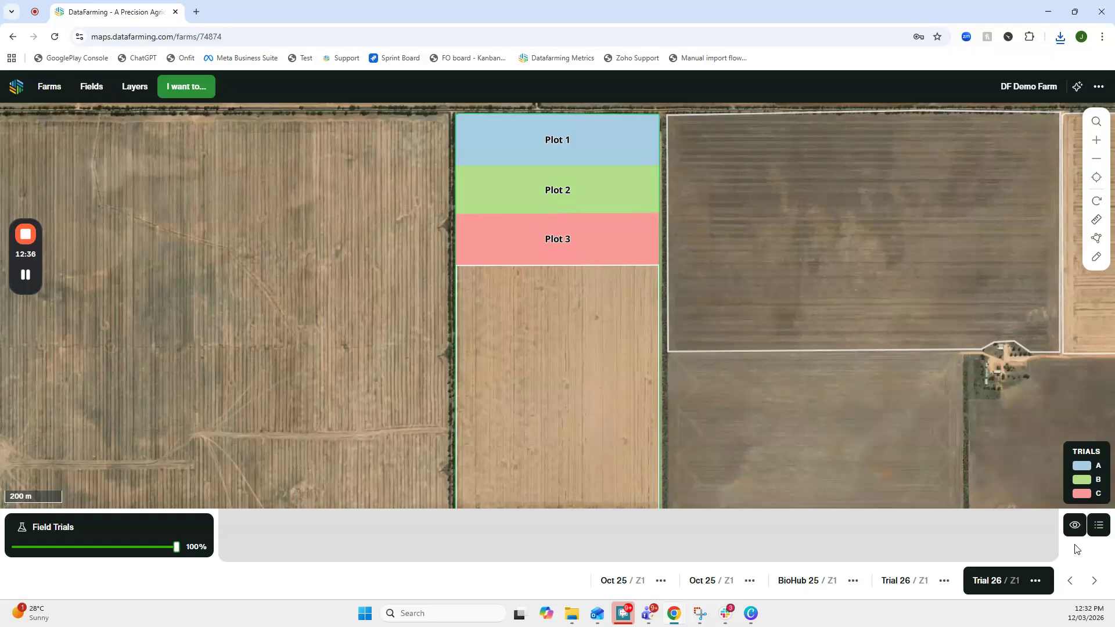
click(131, 93)
click(108, 238)
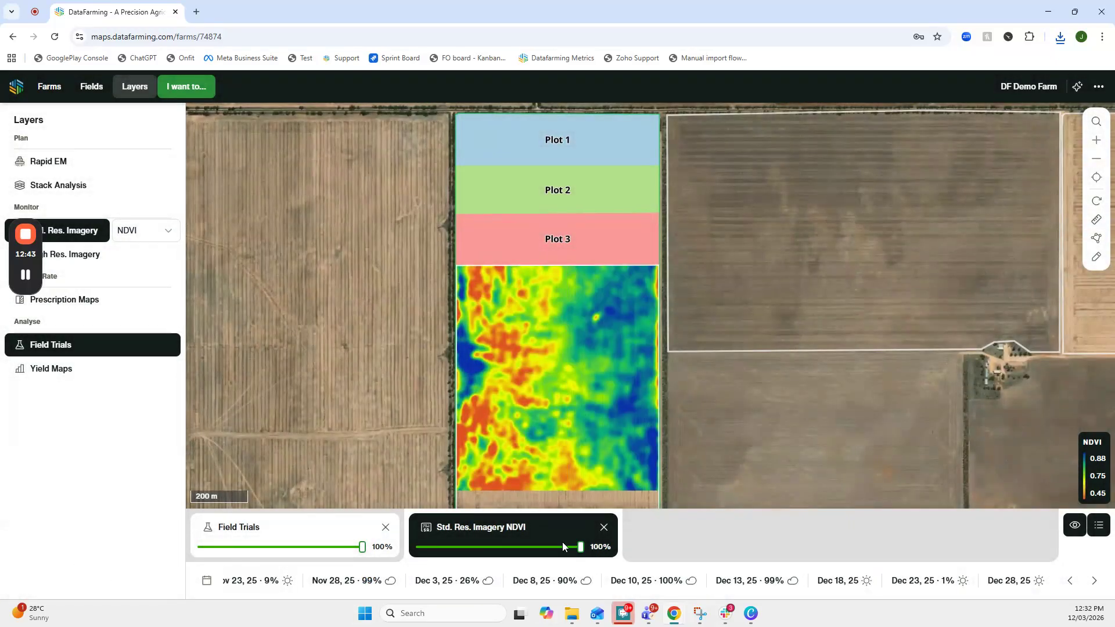
click(206, 581)
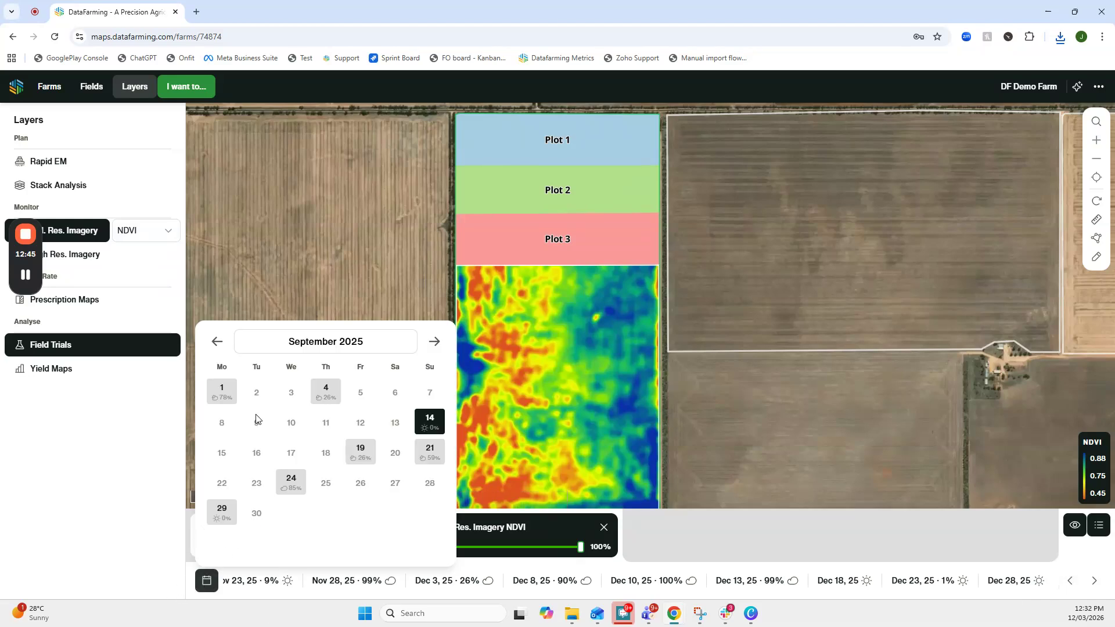
click(430, 421)
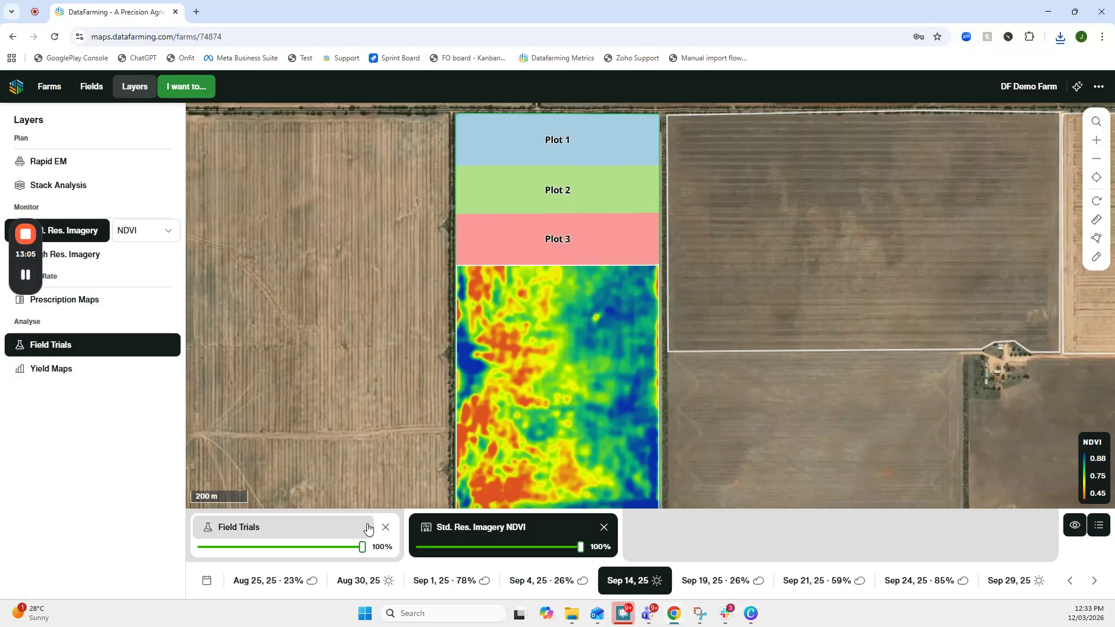
drag(361, 546, 231, 546)
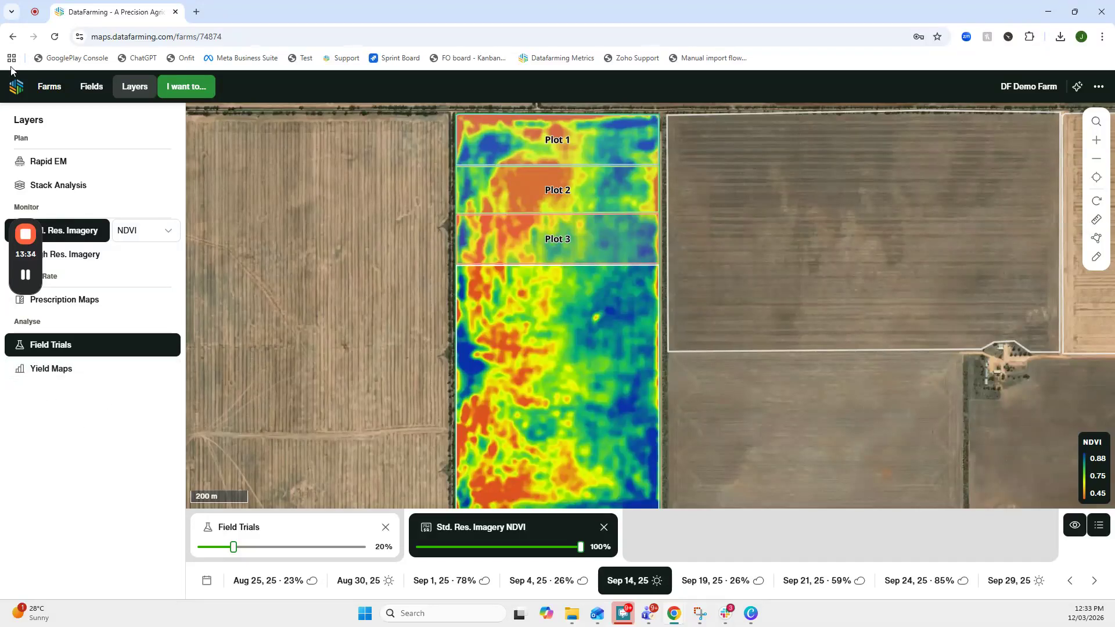
- Return to the home page and open the Newlands Yield farm
click(16, 91)
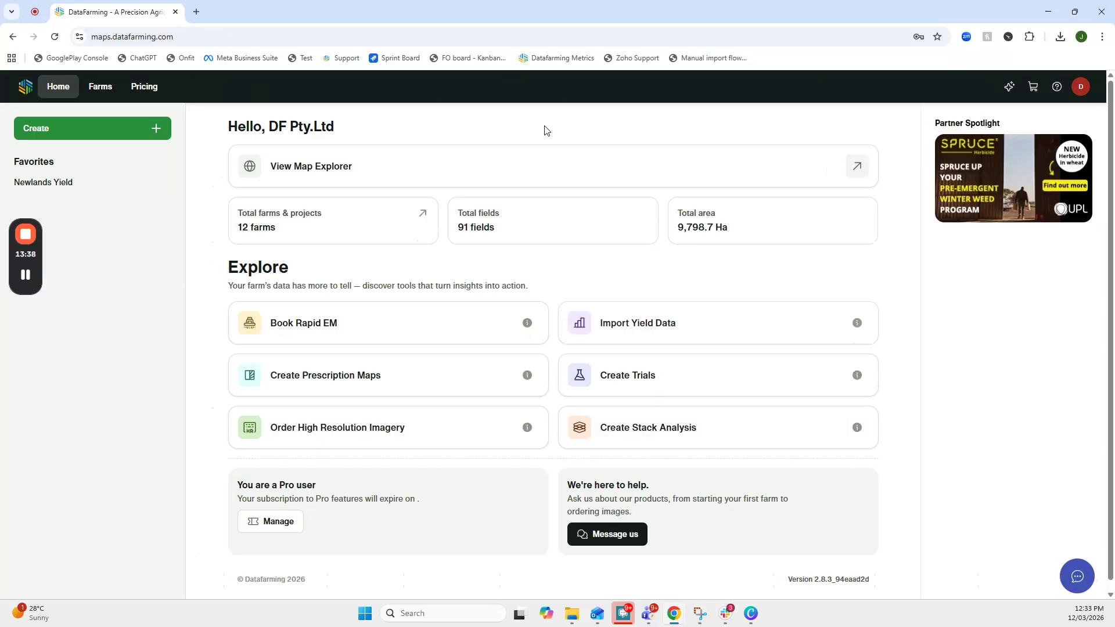
click(297, 232)
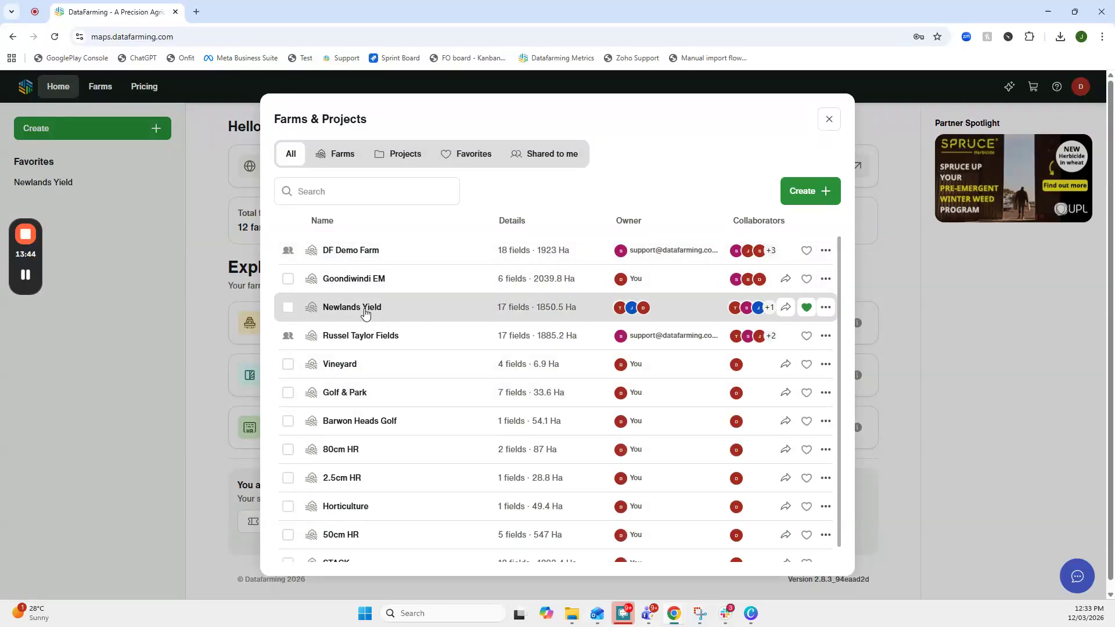
click(365, 314)
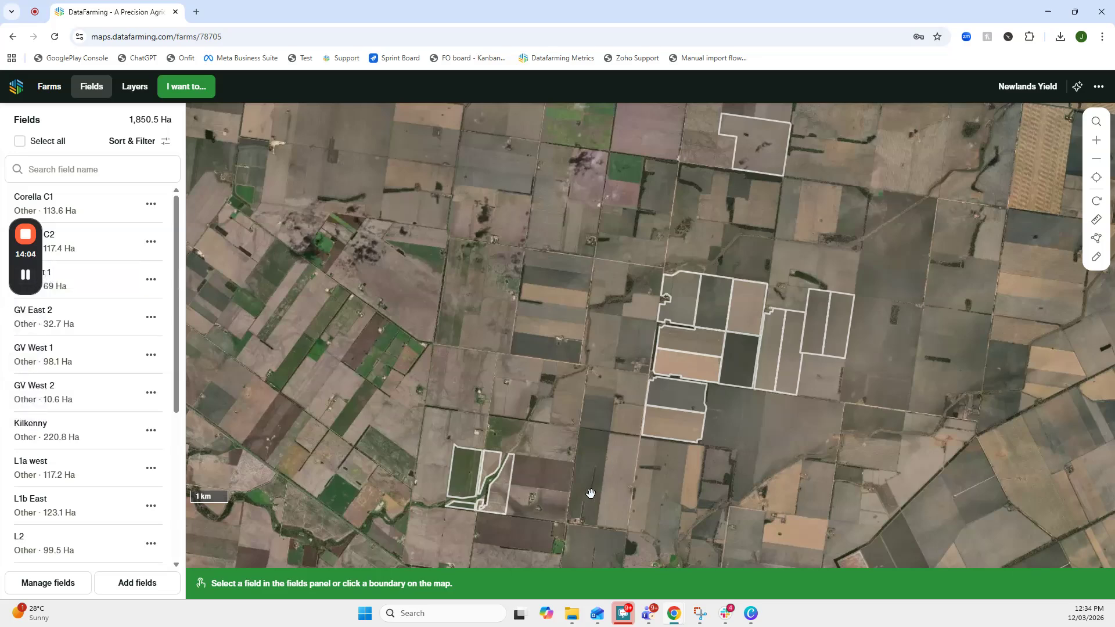
- Select the GV West 1 field on the map and show its yield map layer
drag(593, 493, 635, 391)
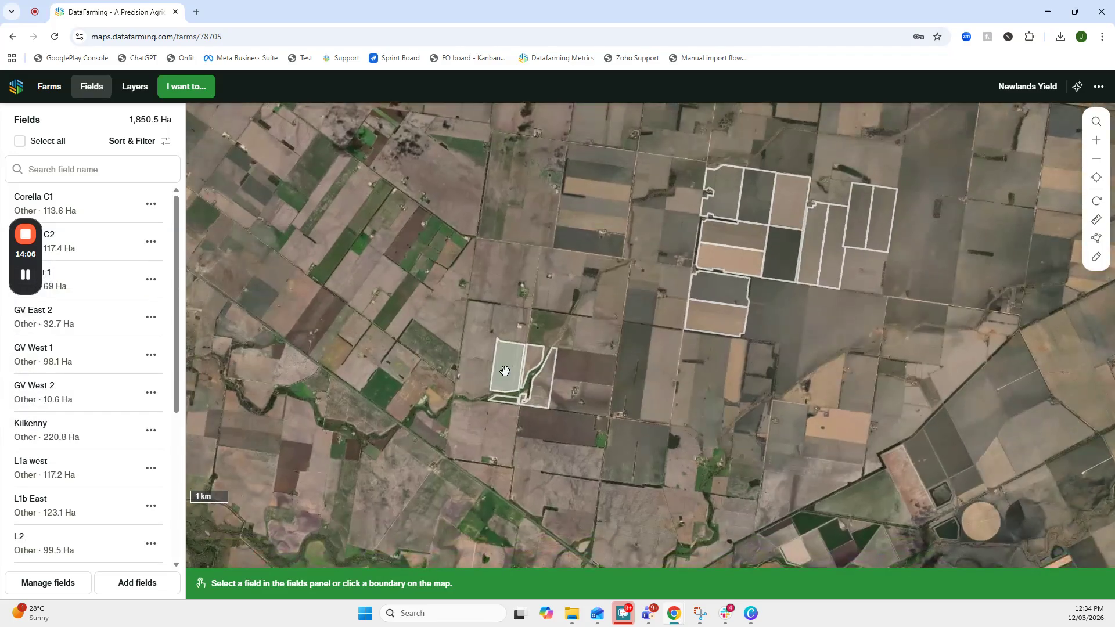
click(505, 373)
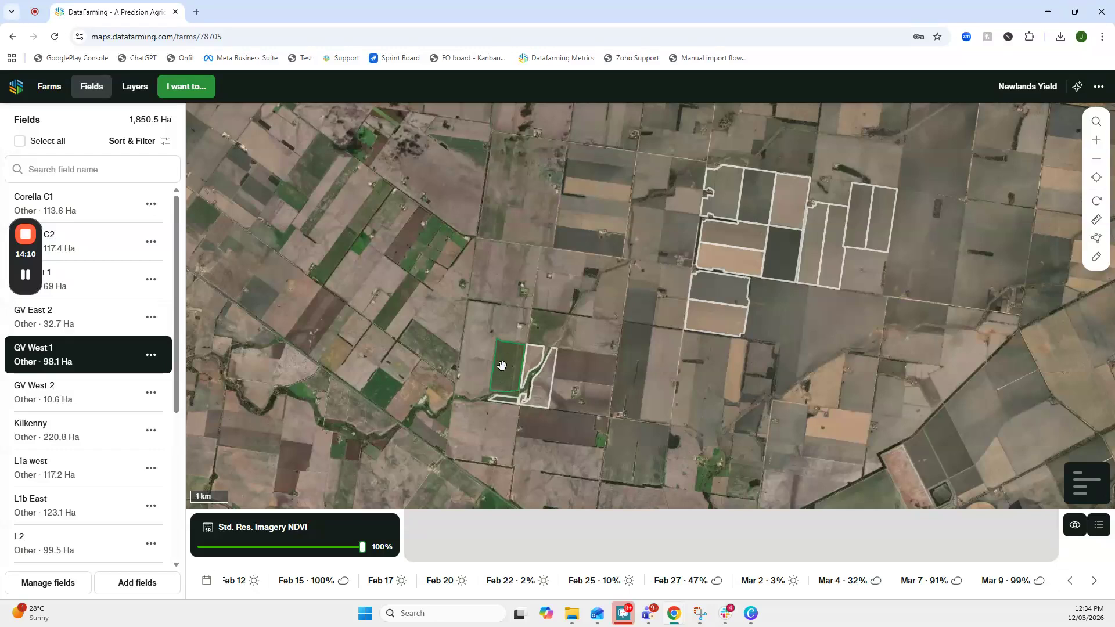
click(129, 90)
click(80, 382)
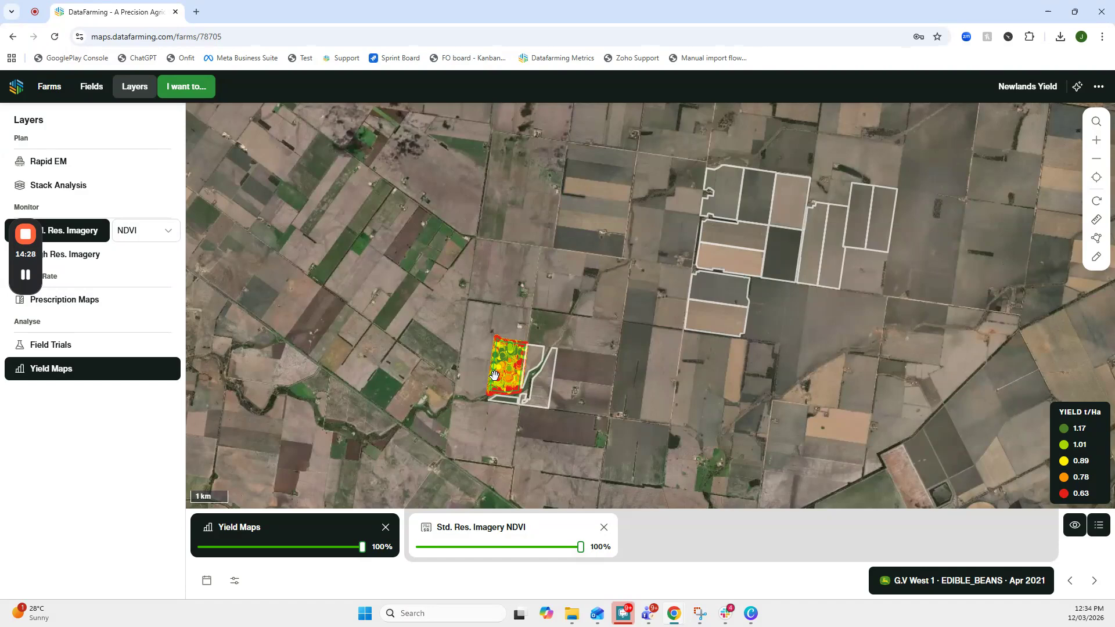
- Return to the home page, start a yield data import for the Newlands Yield farm, and choose the Newlands Trust organisation
click(14, 91)
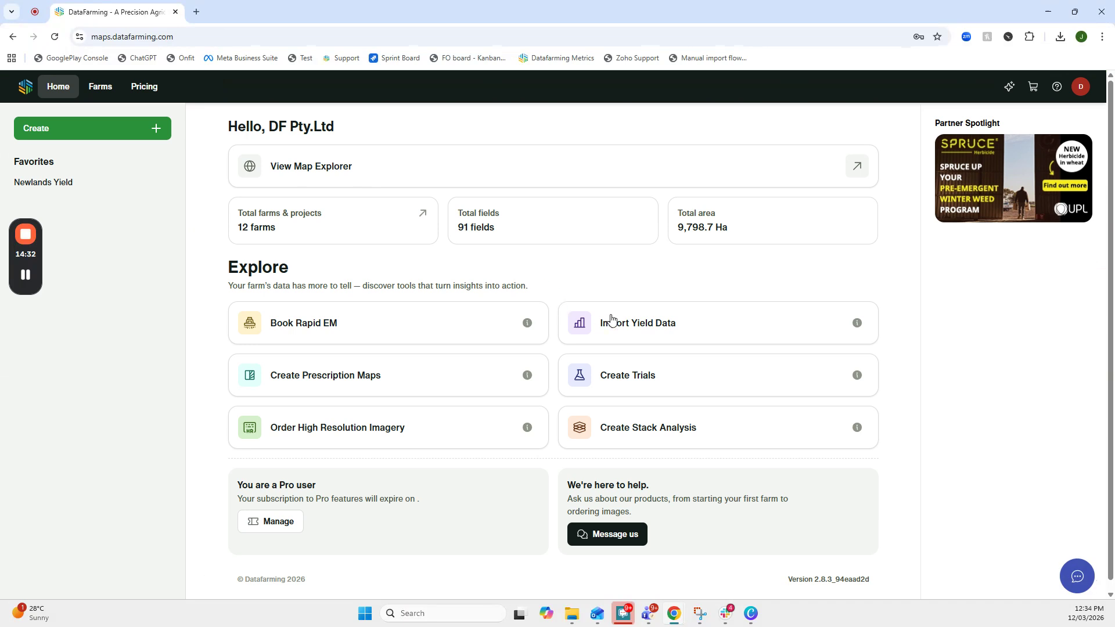
click(643, 327)
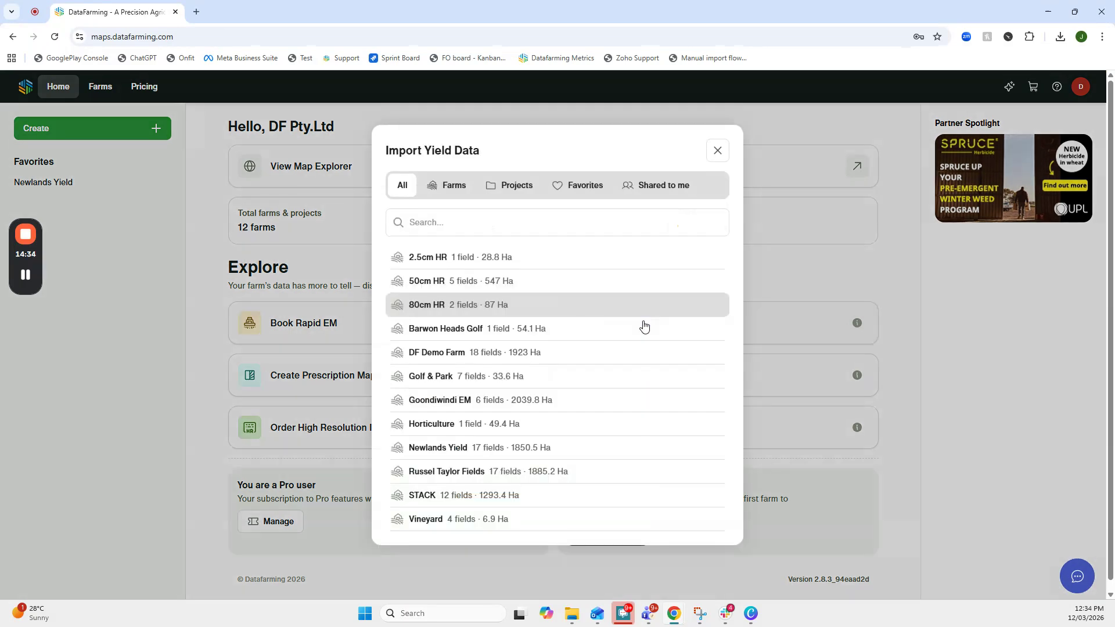
click(437, 452)
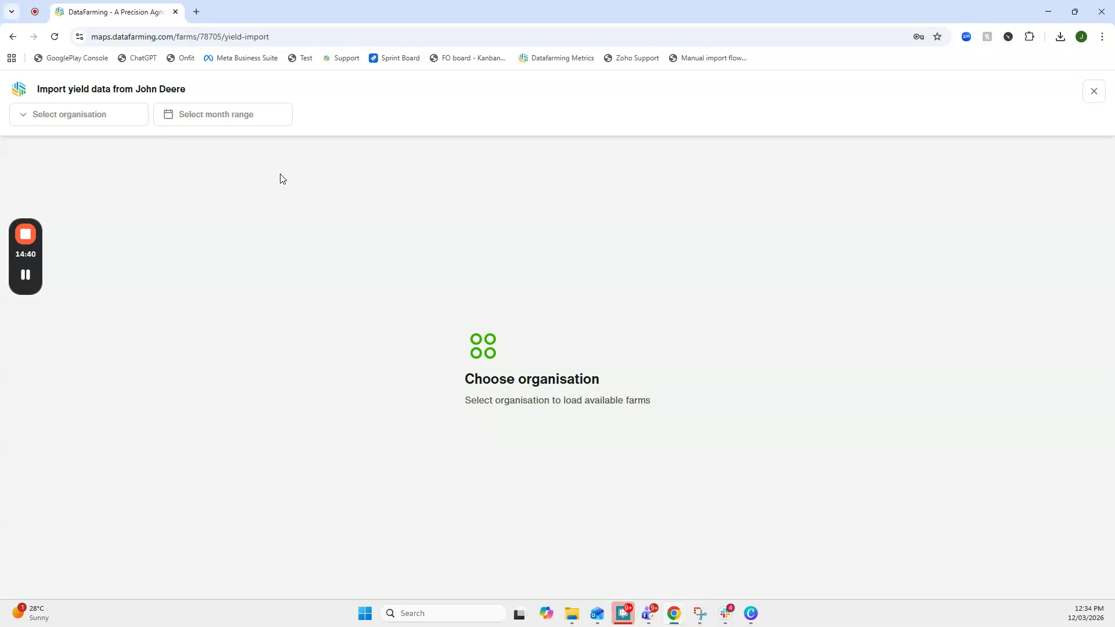
click(123, 119)
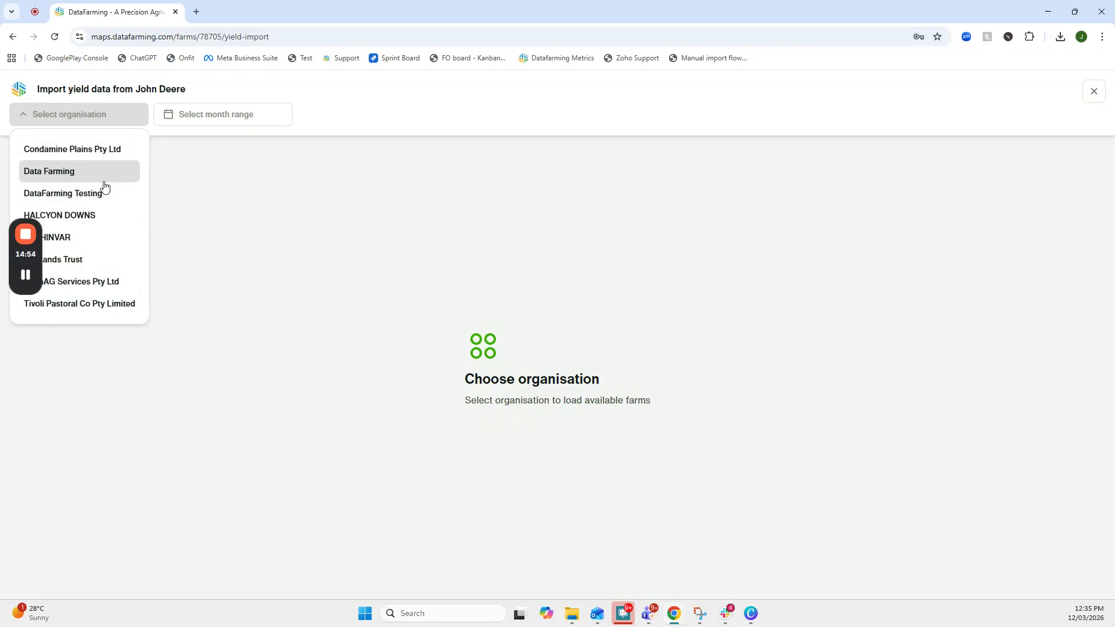
click(96, 260)
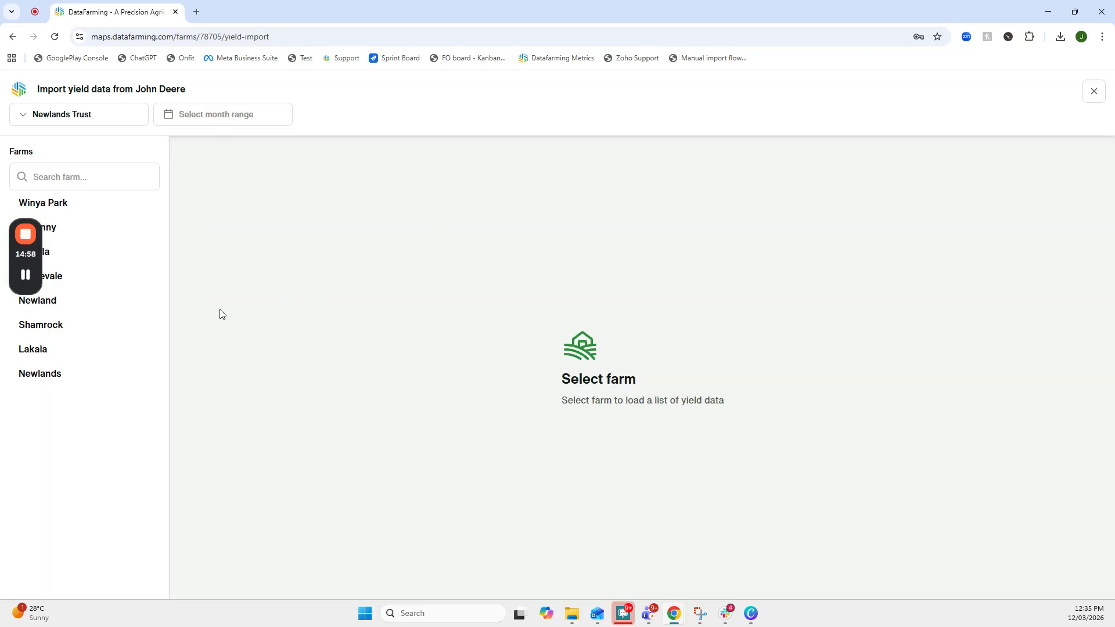
- Review the John Deere yield records available for the Corella, Newland and Newlands farms and close the import
click(108, 256)
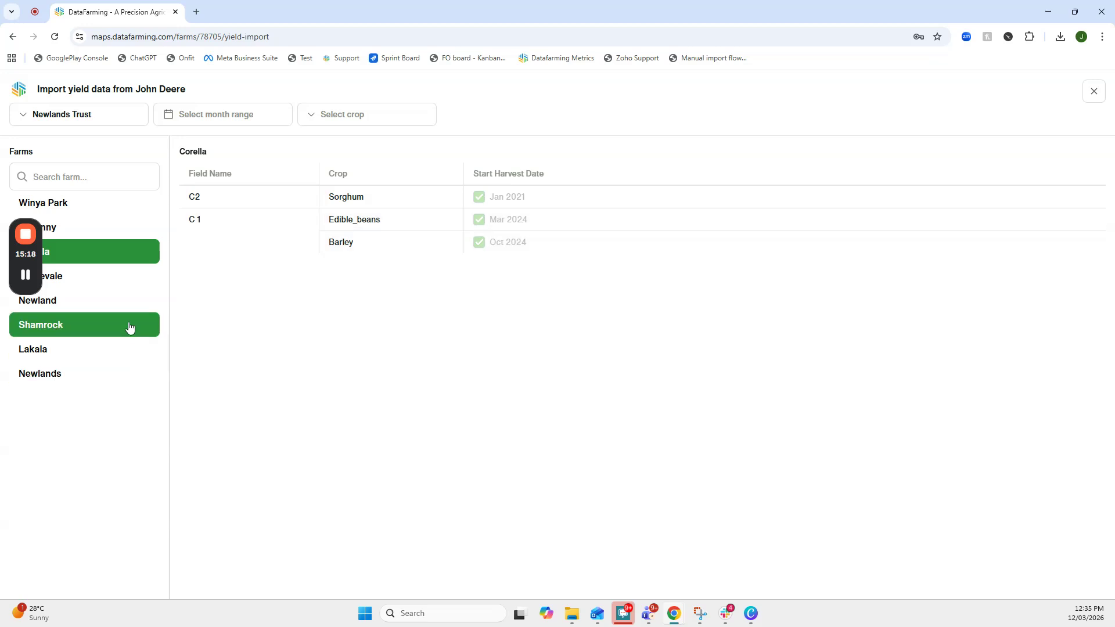
click(124, 304)
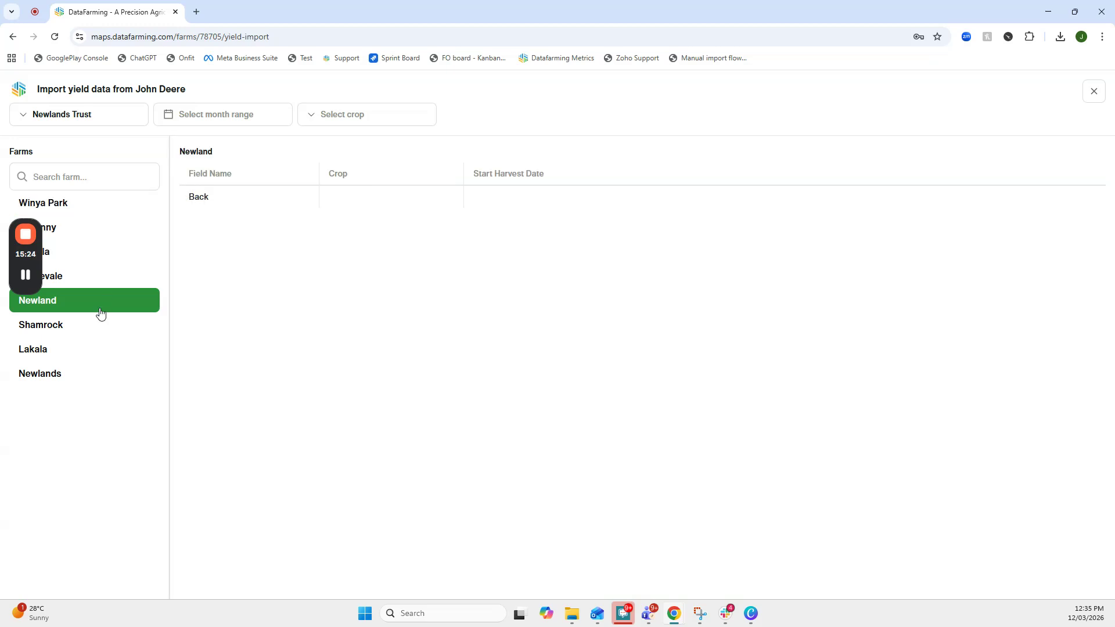
click(68, 383)
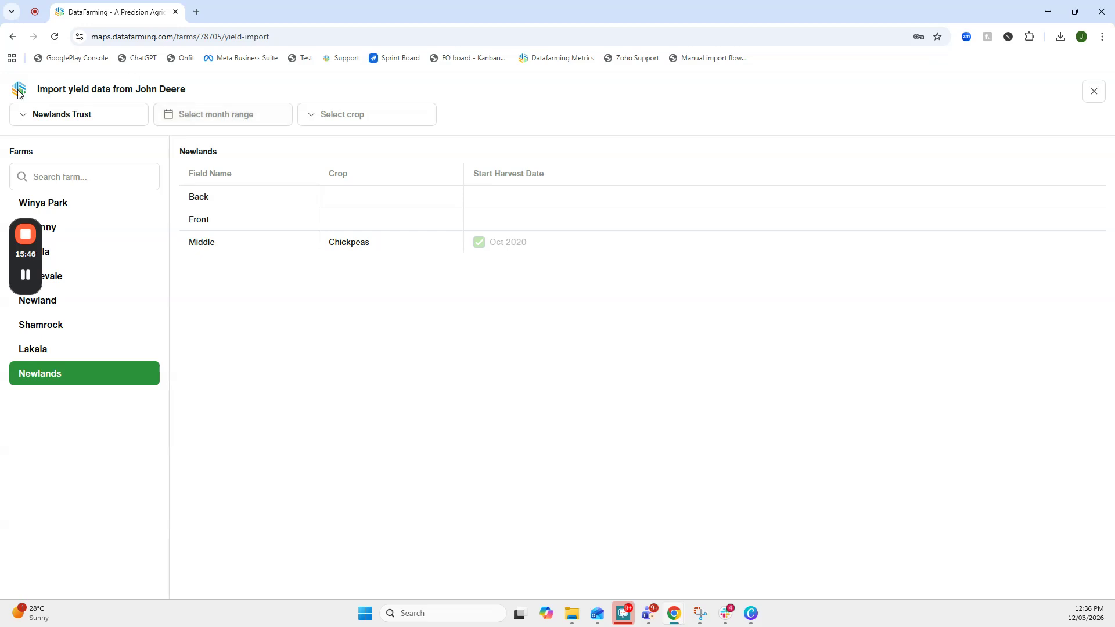
click(1092, 93)
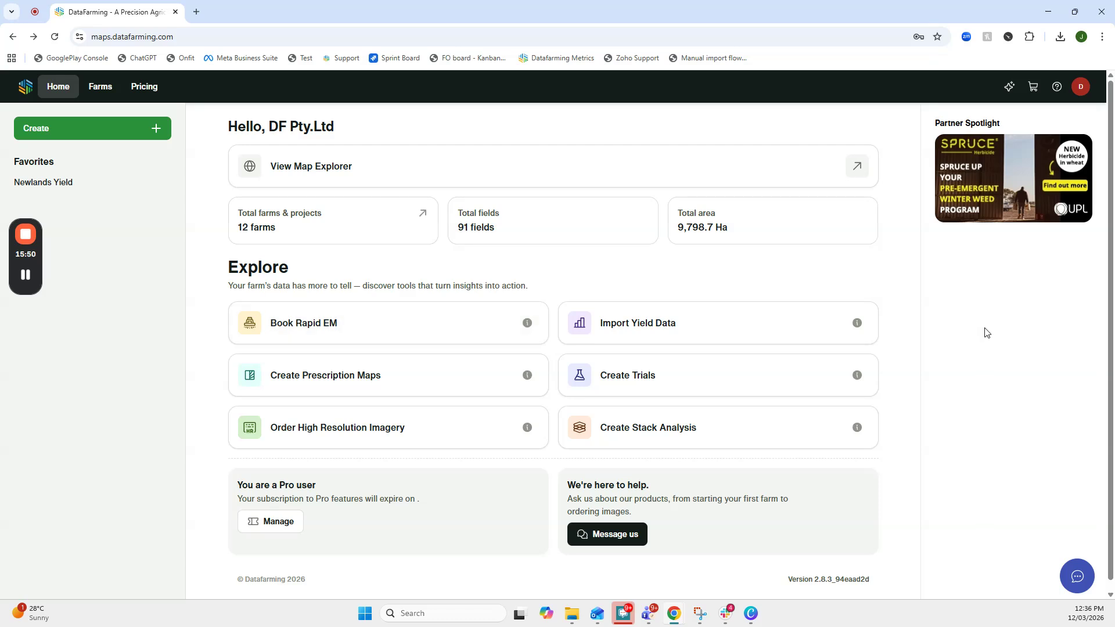
- Open the account's integration settings to check the John Deere connection
click(1082, 87)
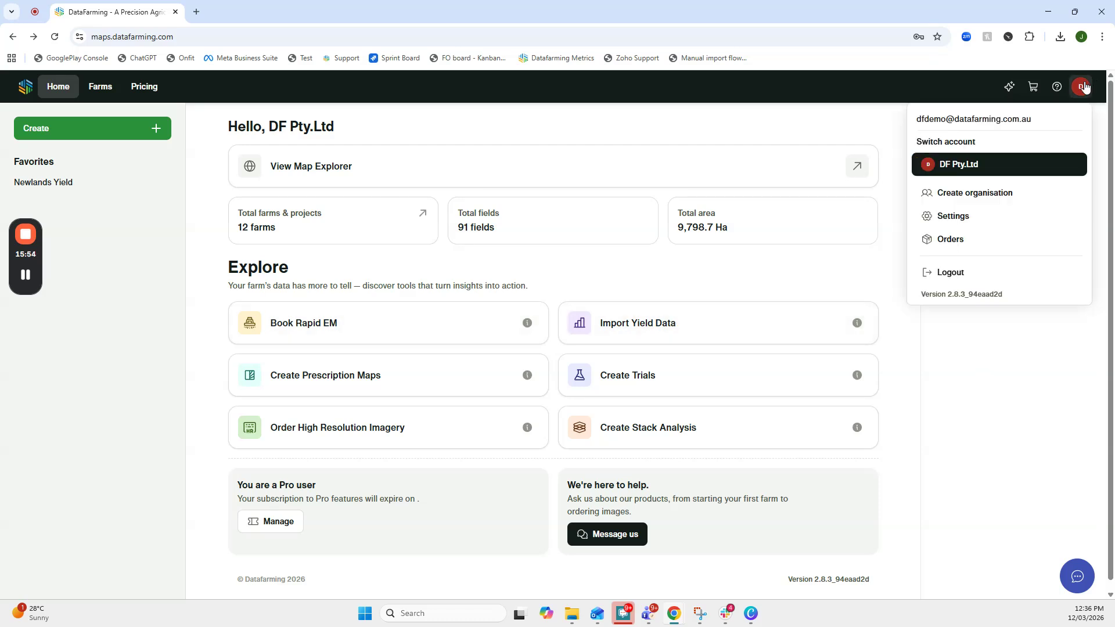
click(984, 214)
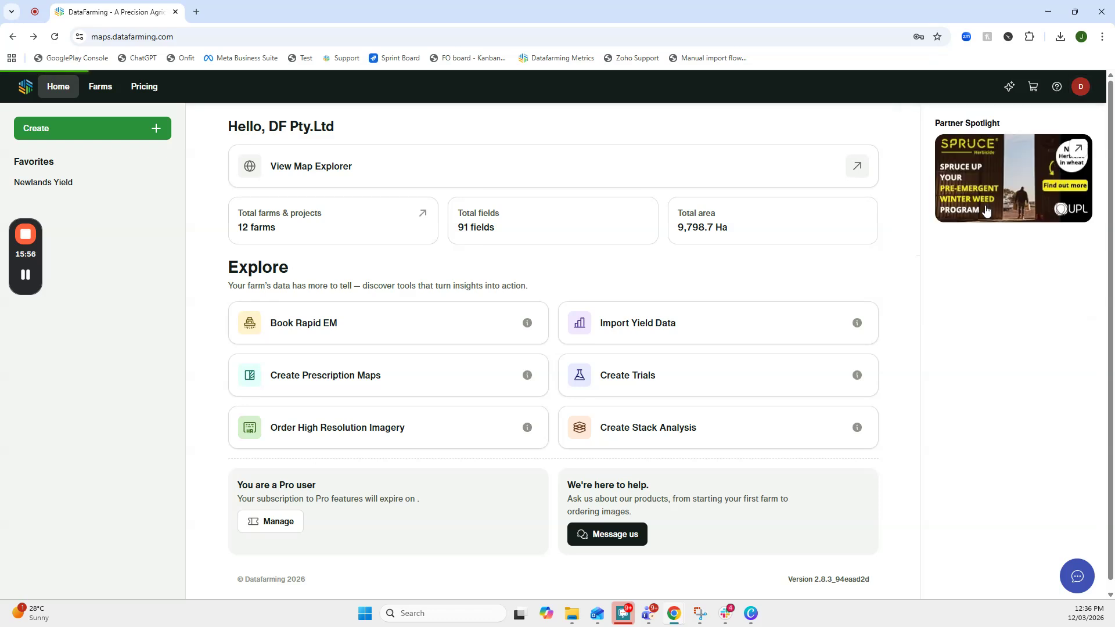
click(255, 223)
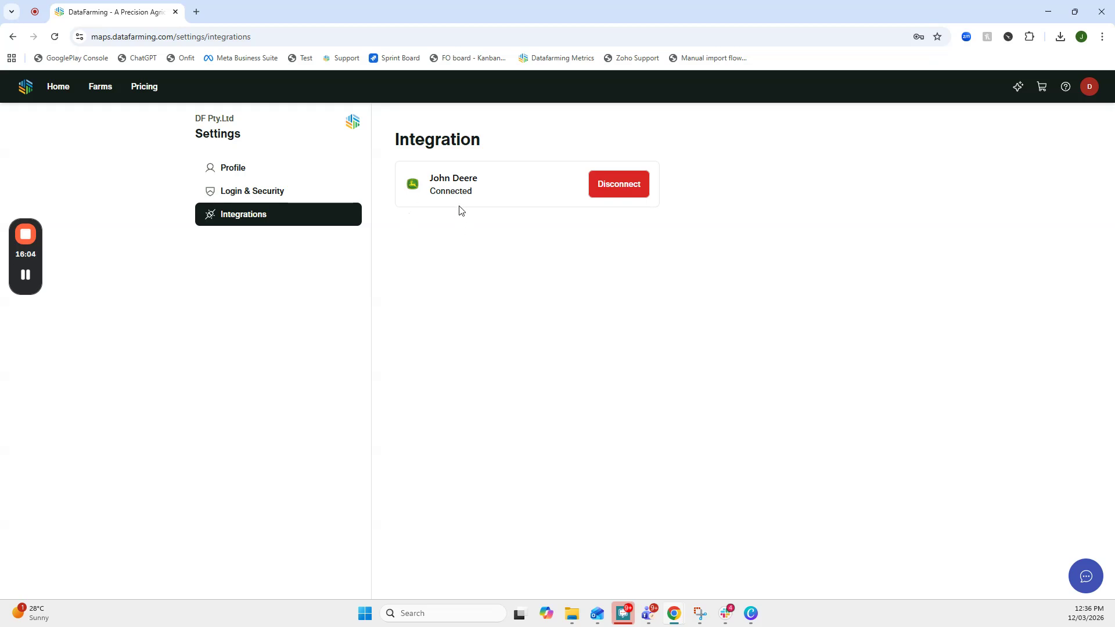
- Go back to the home page, open the Newlands Yield farm, and select the GV West 1 field on the map
click(25, 88)
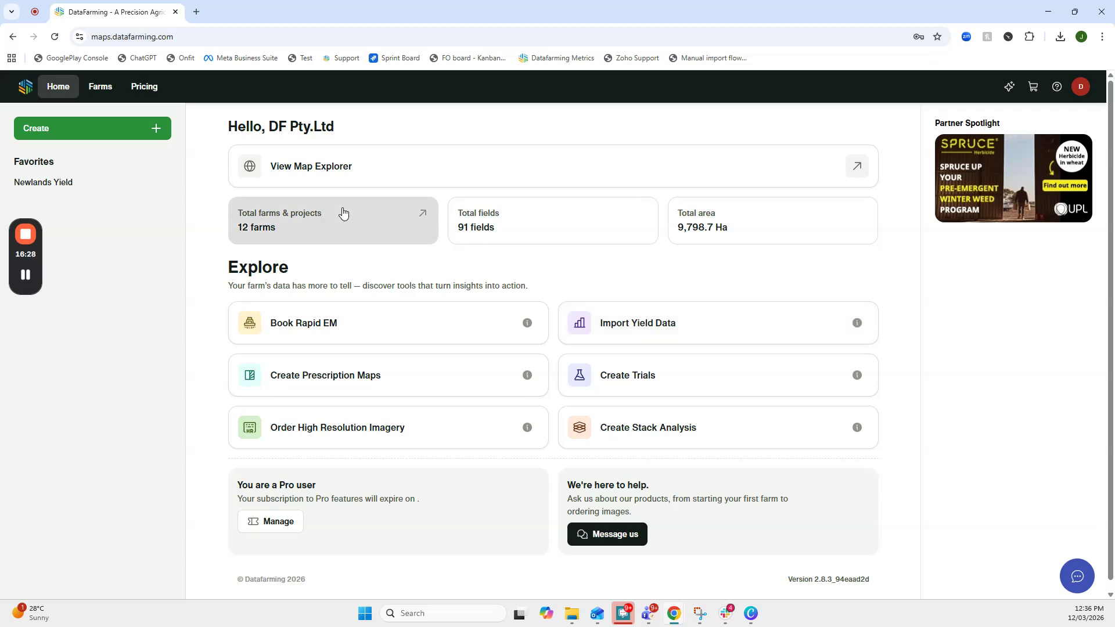
click(339, 226)
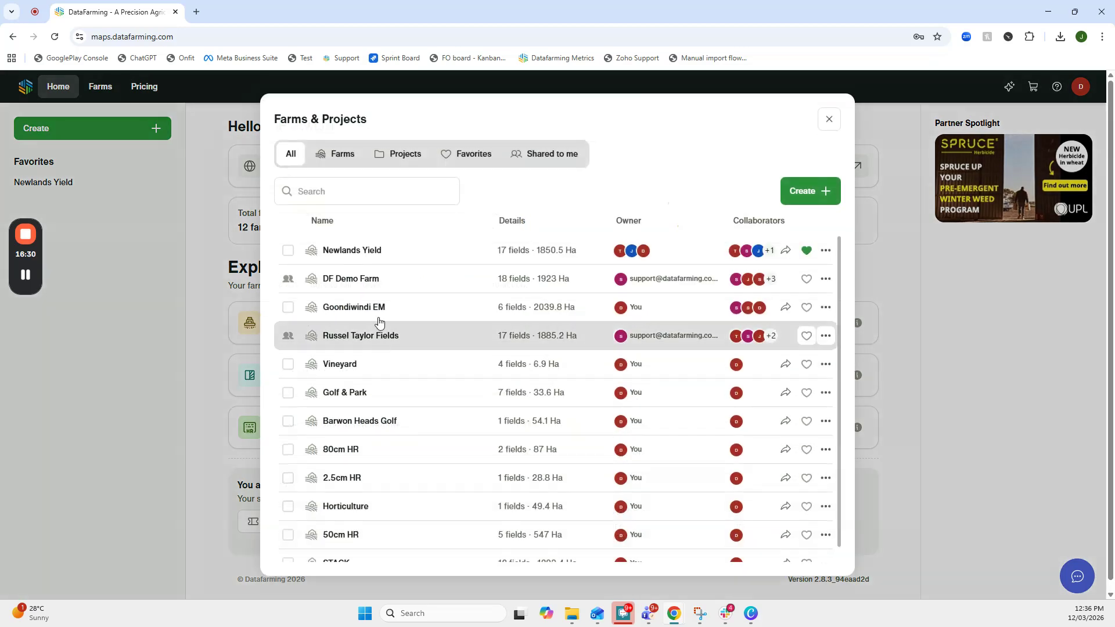
click(385, 251)
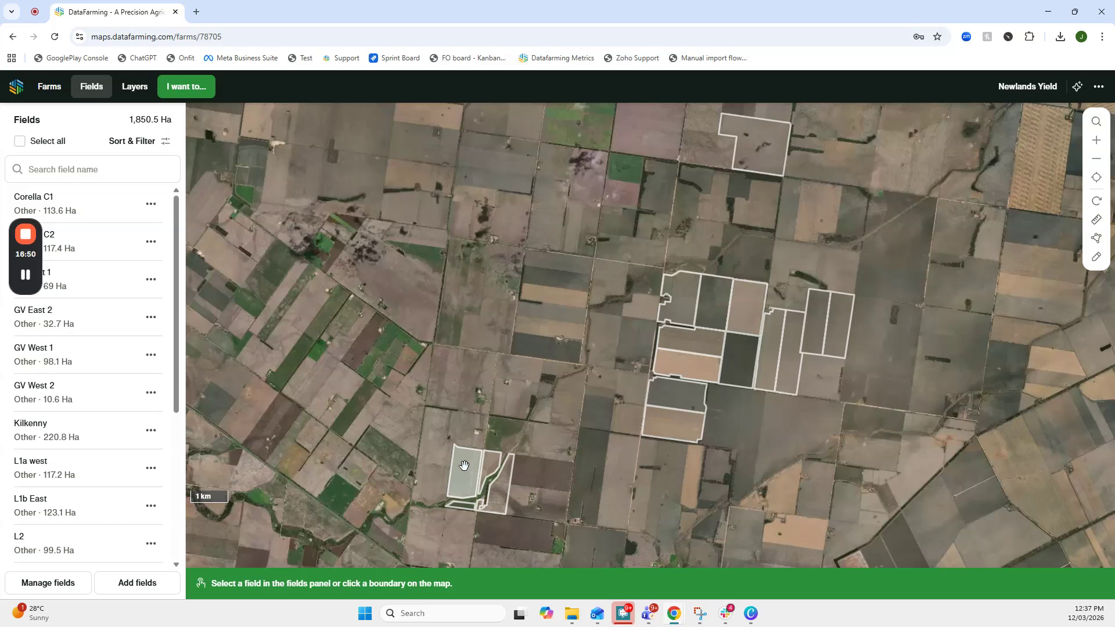
click(464, 465)
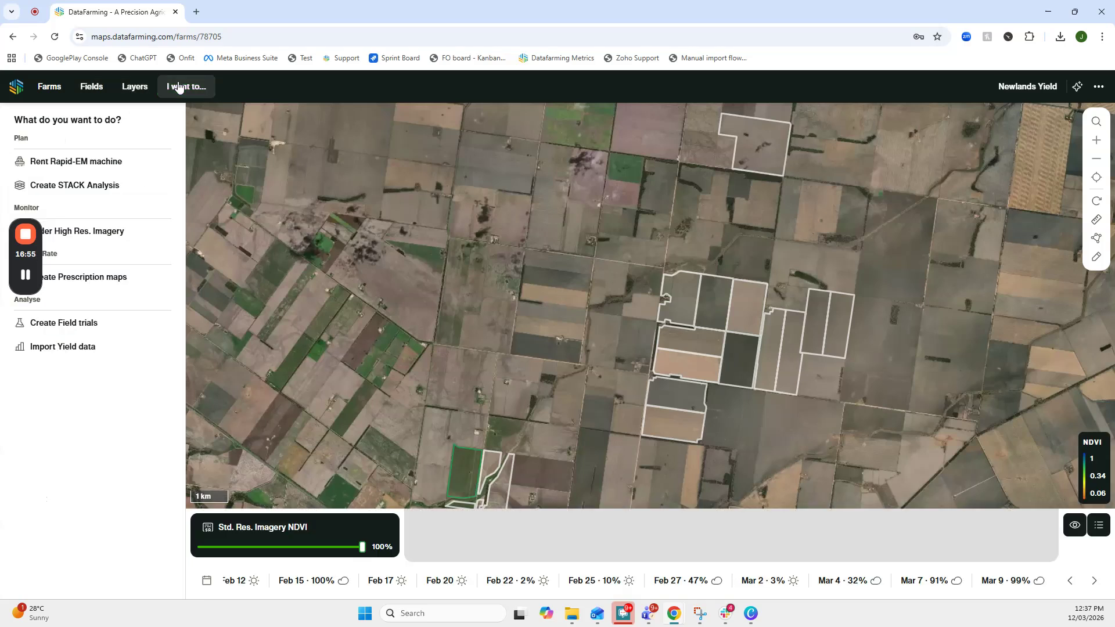
- Start a prescription map named Seeding 26 for the selected field, based on the Apr 2021 EDIBLE_BEANS yield data
click(95, 278)
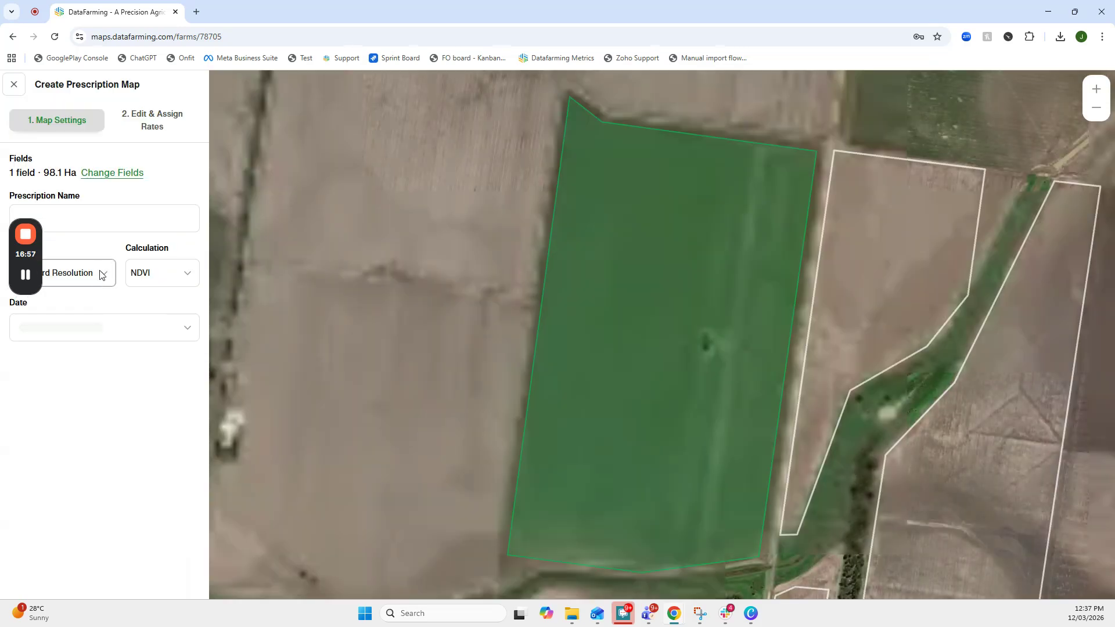
click(98, 219)
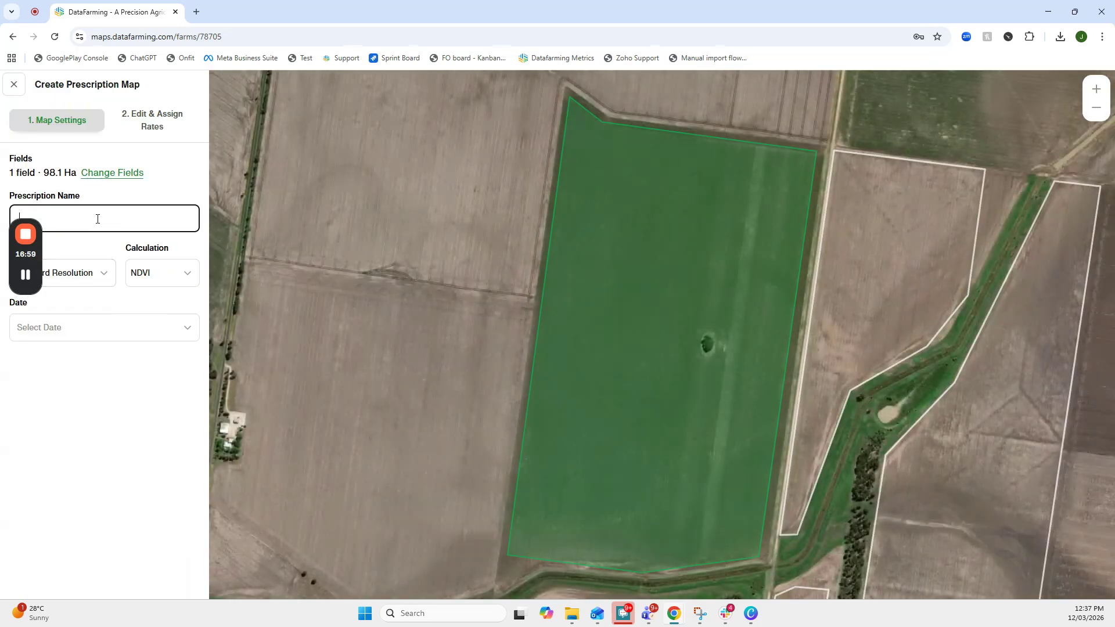
text(Seeding 26)
click(89, 285)
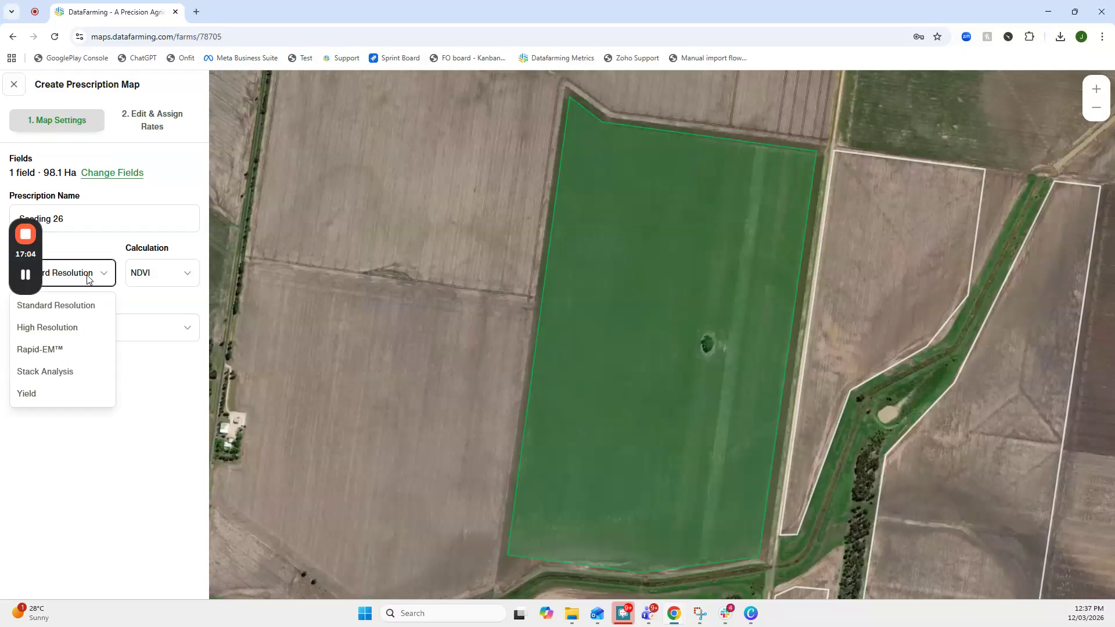
click(58, 395)
click(129, 328)
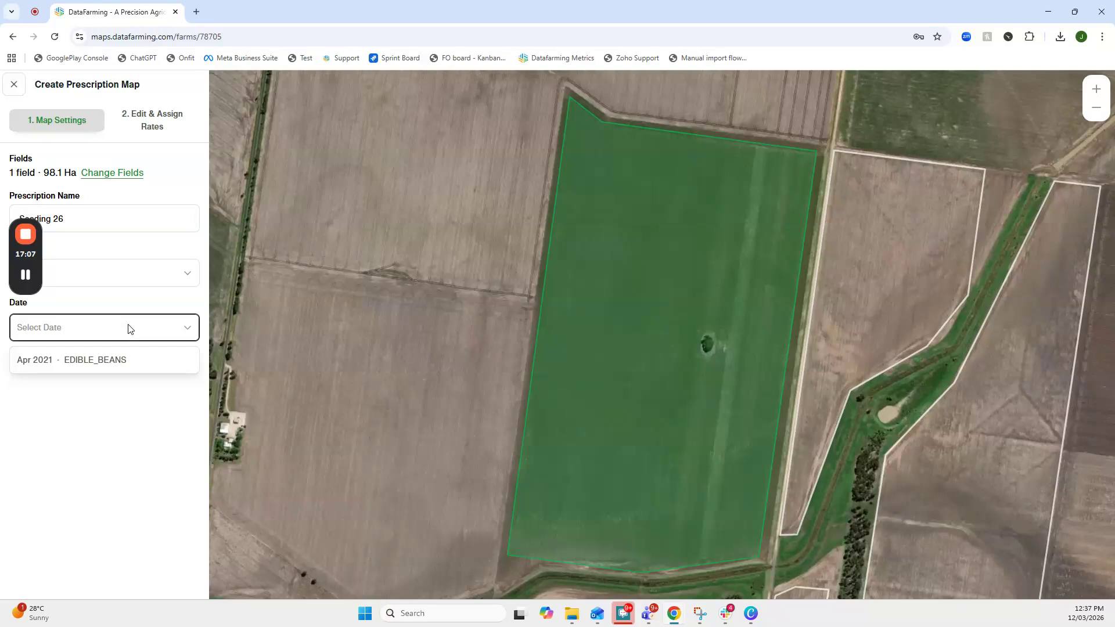
click(103, 360)
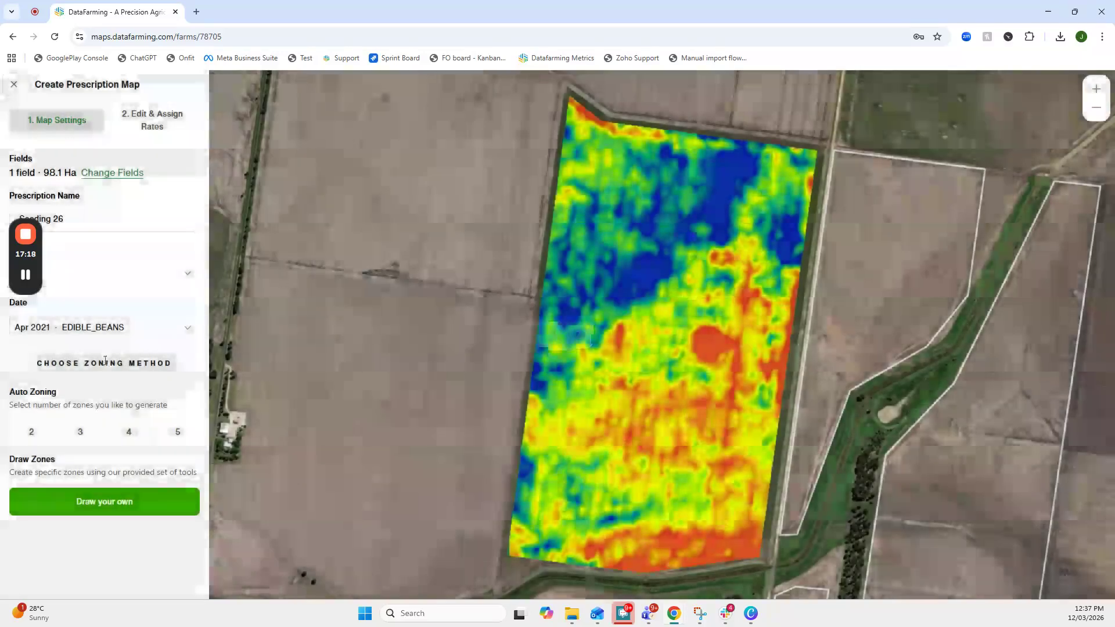
- Generate four automatic zones for the prescription at a 50m output scale
click(133, 437)
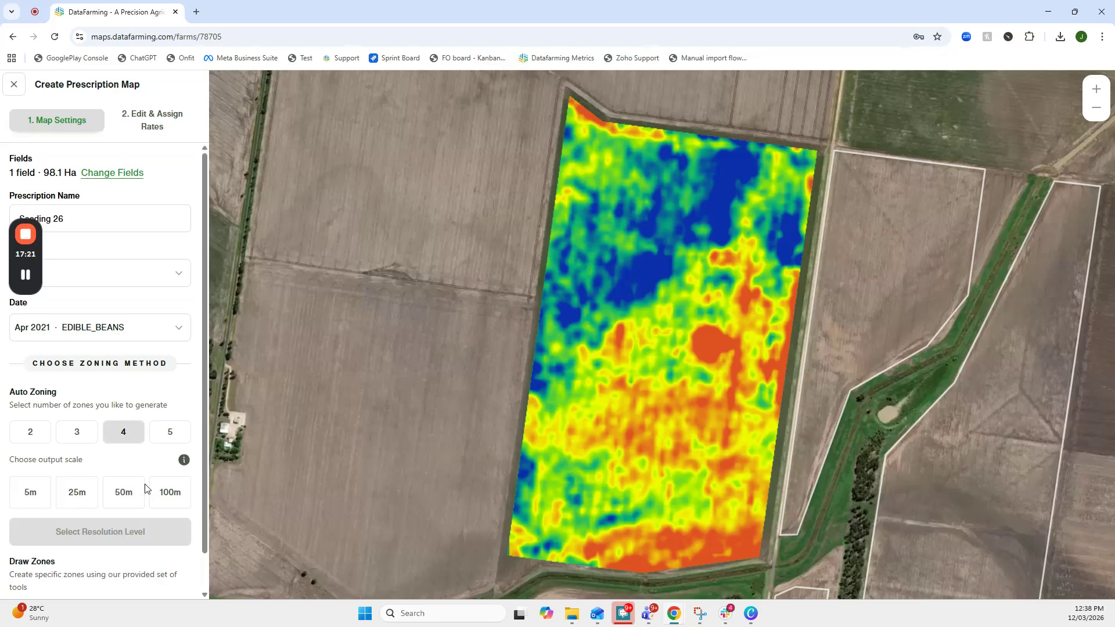
click(119, 496)
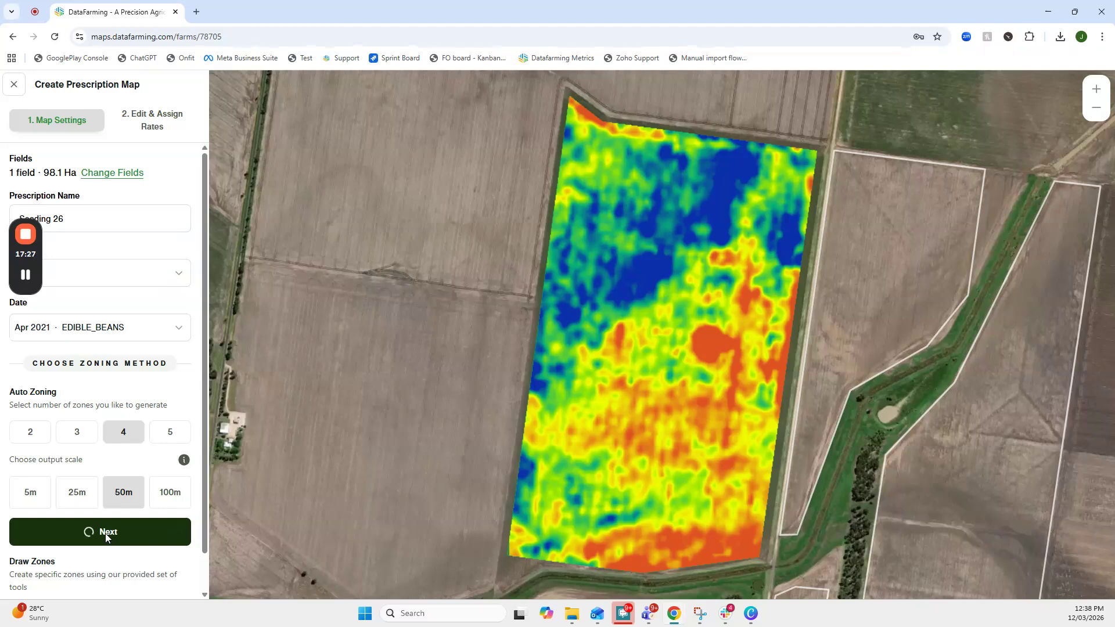
click(106, 539)
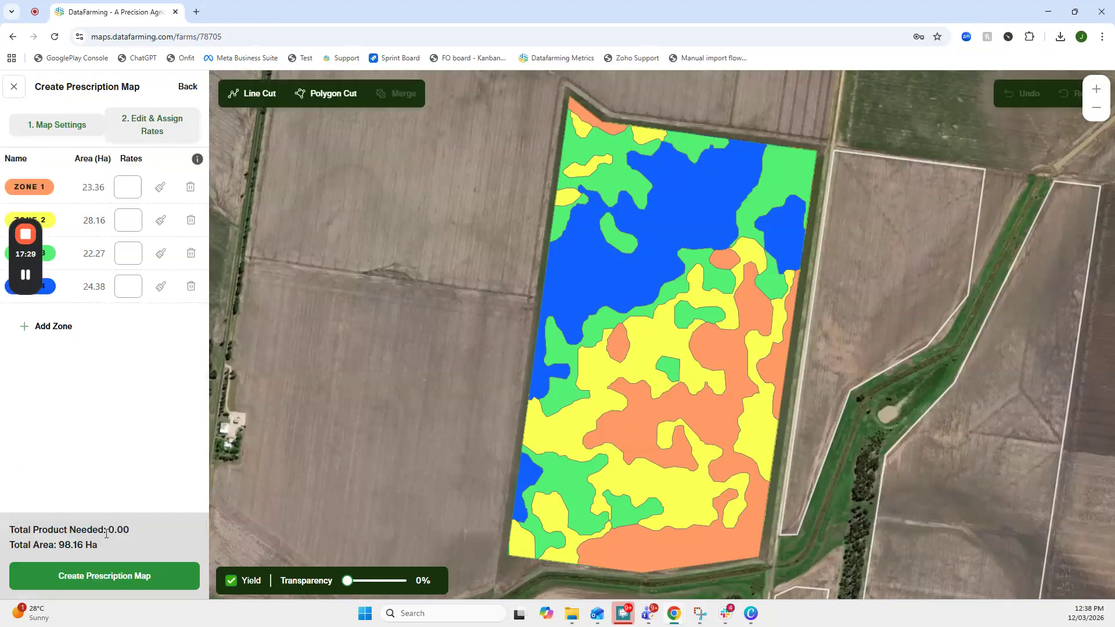
- Assign rates of 80, 75, 60 and 55 to zones 1 to 4, then create the prescription map and show it in the map explorer
click(131, 185)
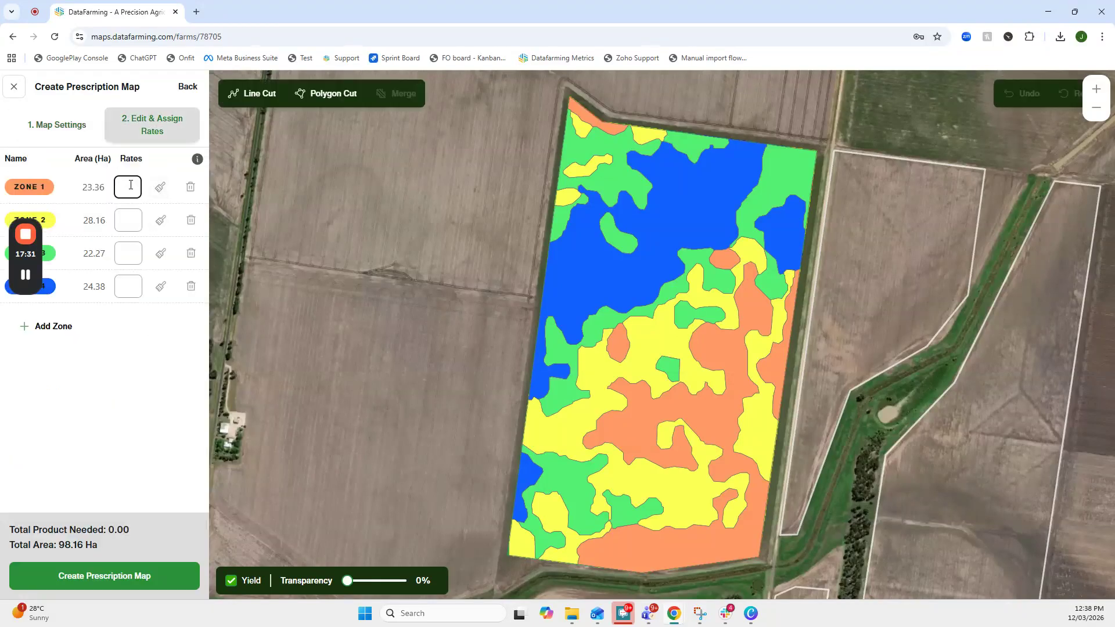
text(80)
click(132, 226)
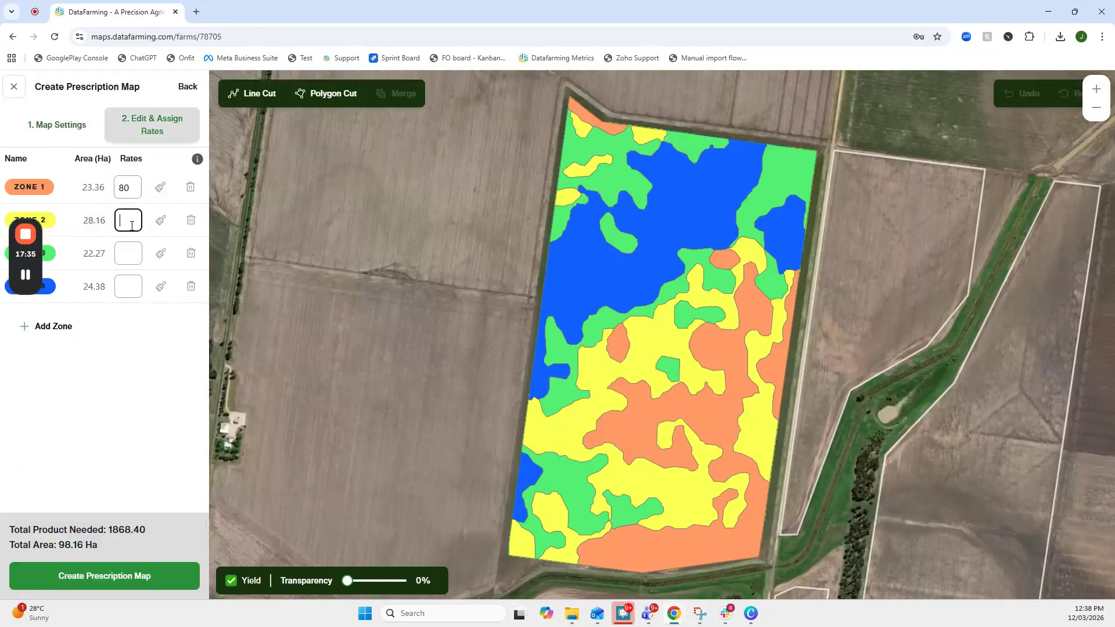
text(75)
click(127, 253)
text(60)
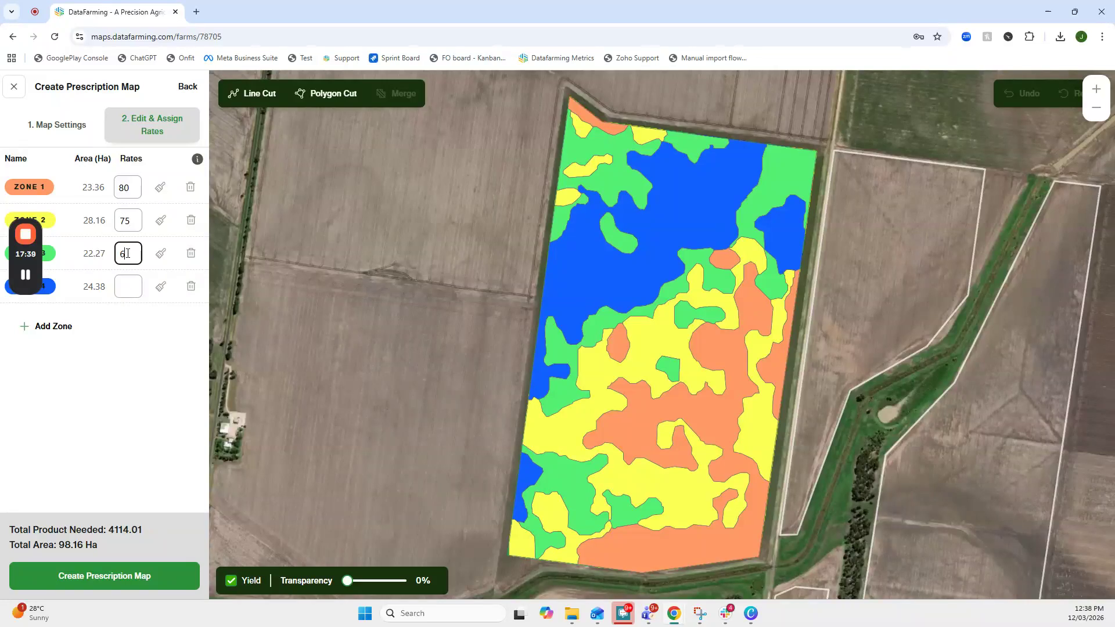
click(129, 285)
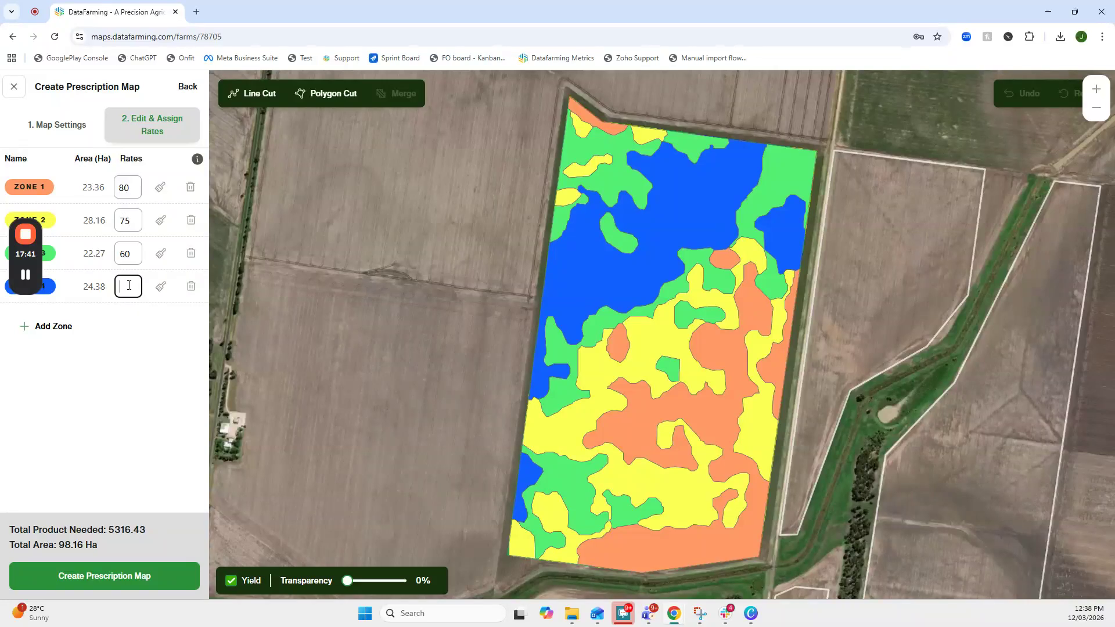
text(55)
click(105, 383)
click(154, 588)
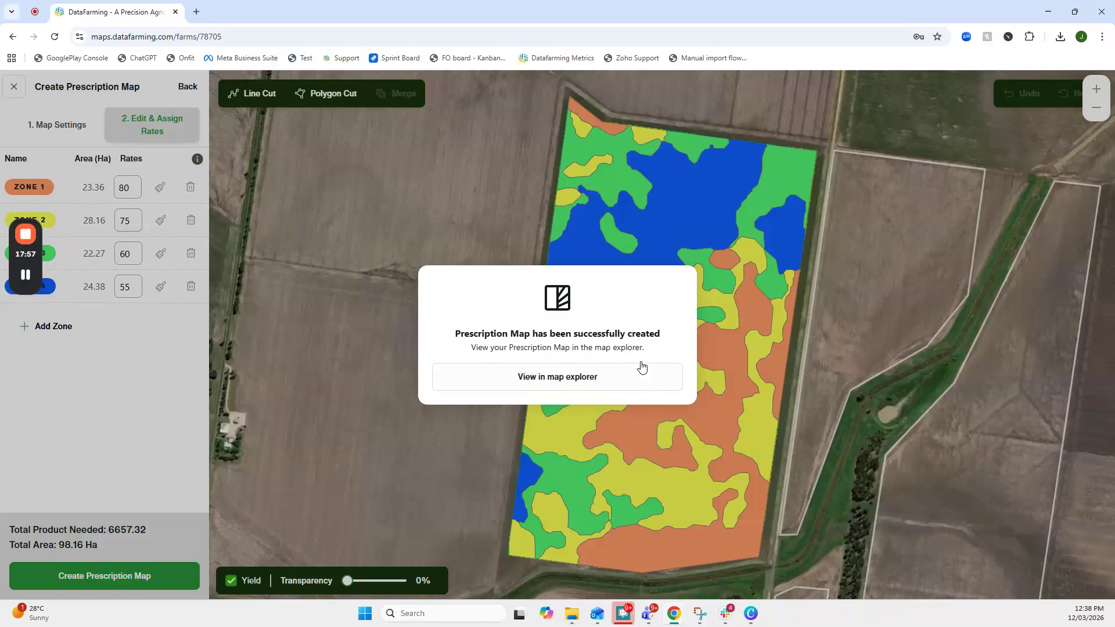
click(566, 384)
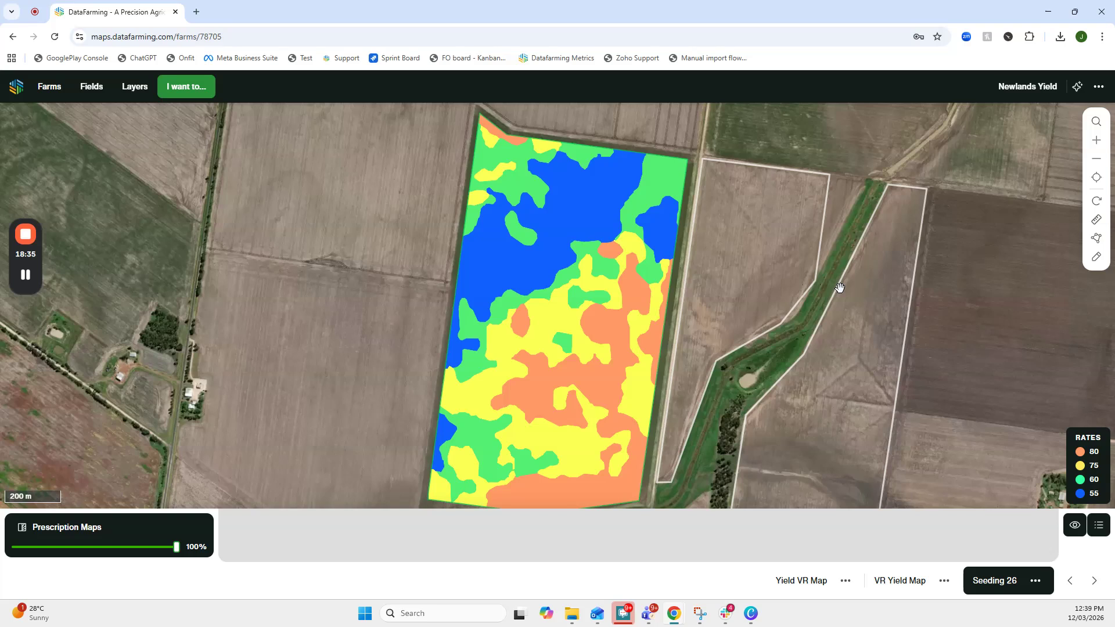
- Check the export options of the Seeding 26 prescription map without exporting, and return to the home page
click(1035, 581)
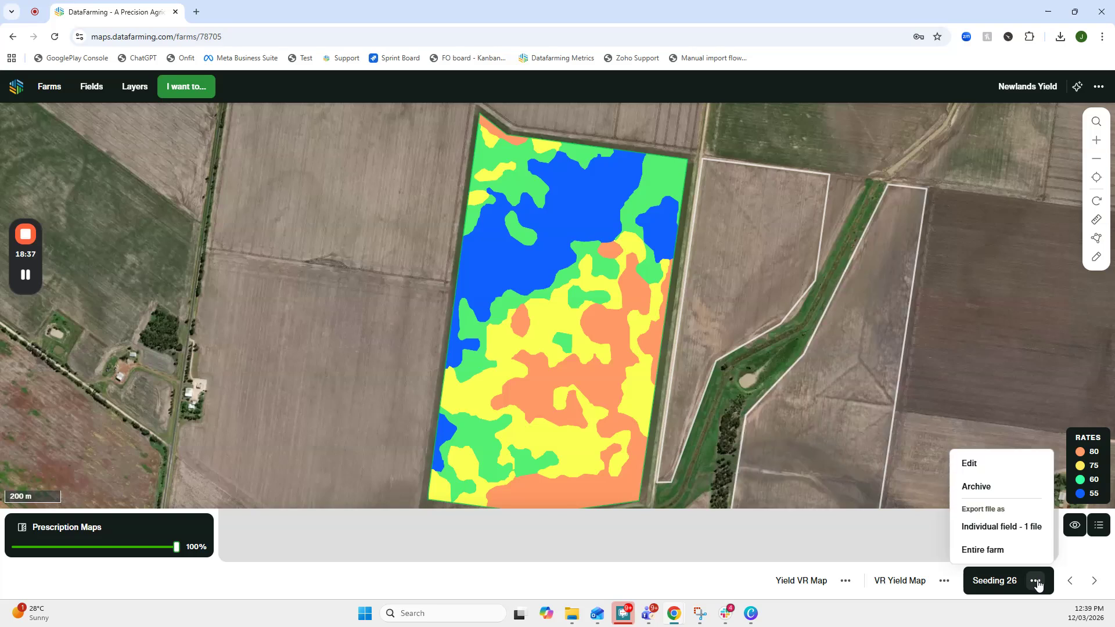
click(998, 205)
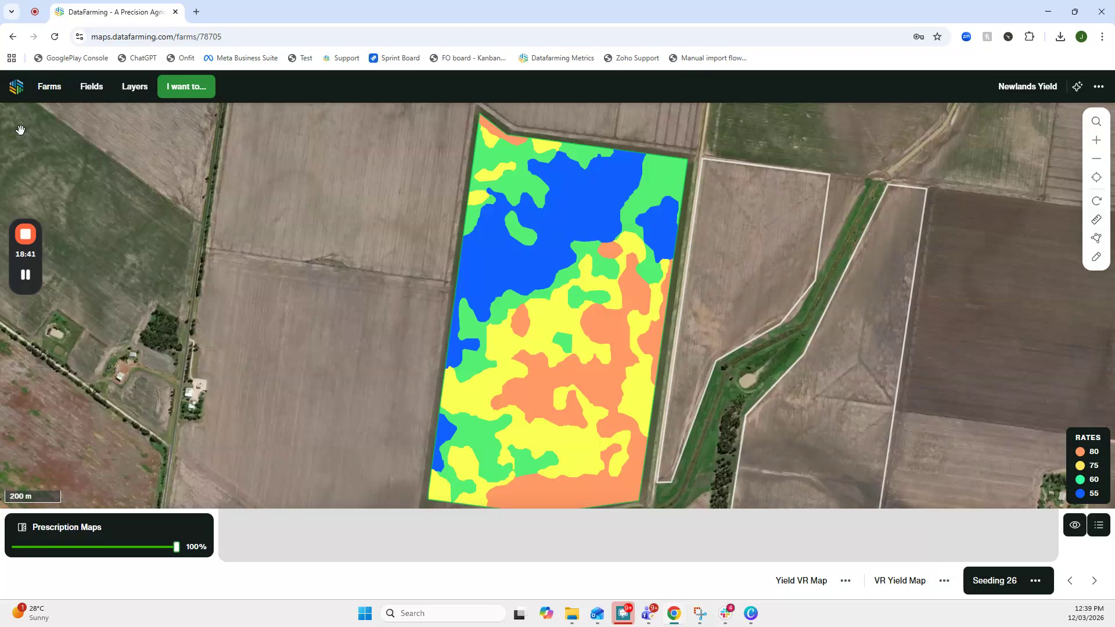
click(16, 91)
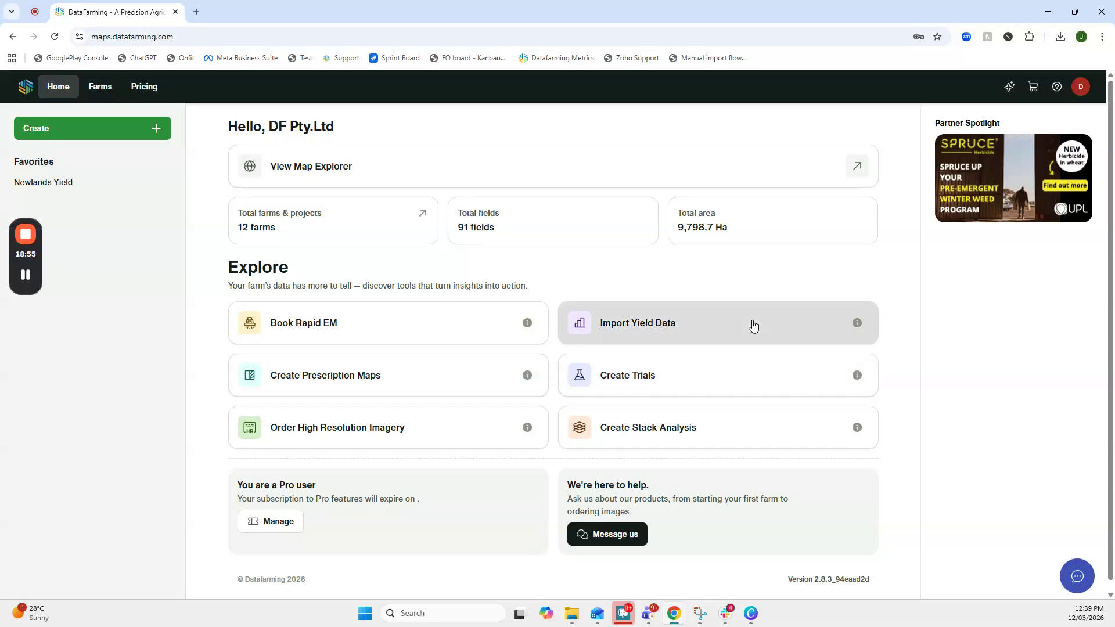
mouse_move(27, 278)
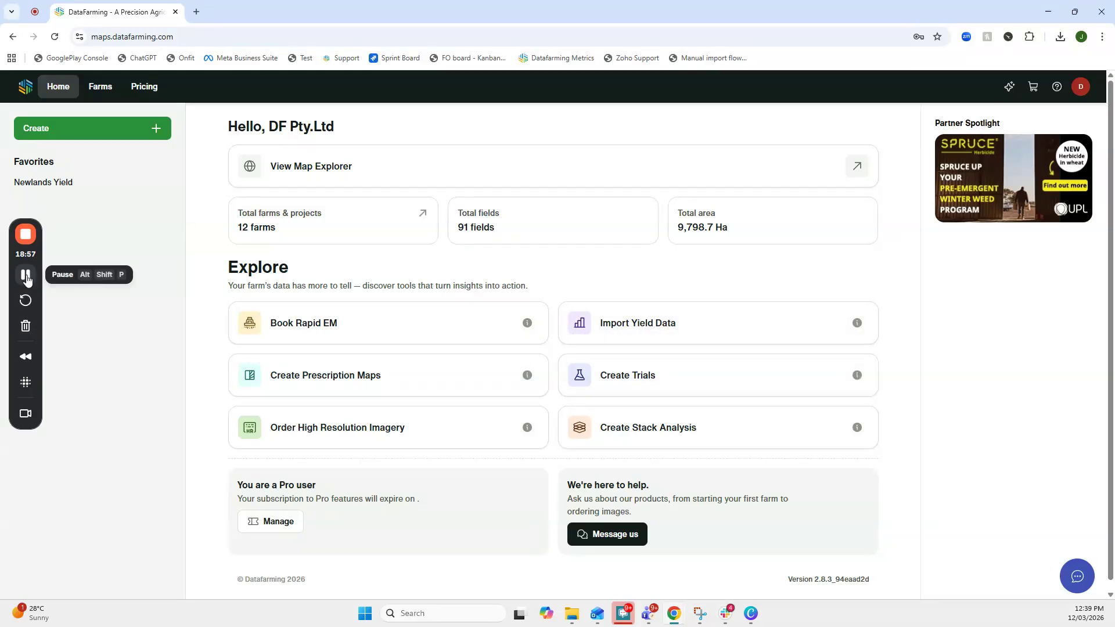